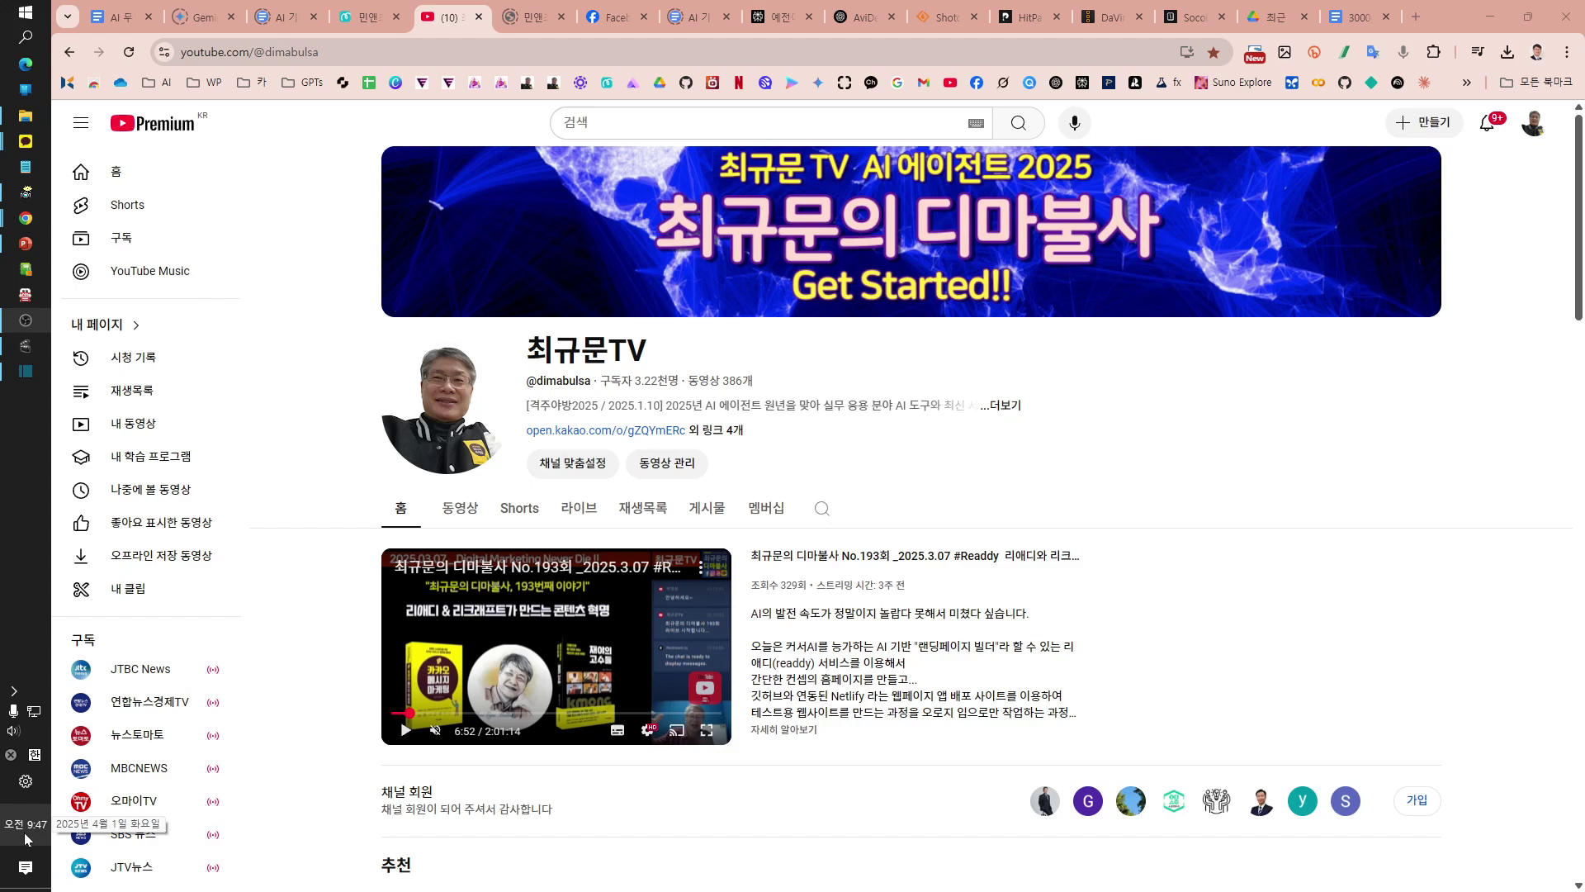
Step: Check the taskbar clock, then open Studio's Content > Videos list and glance at the account menu
left_click(24, 835)
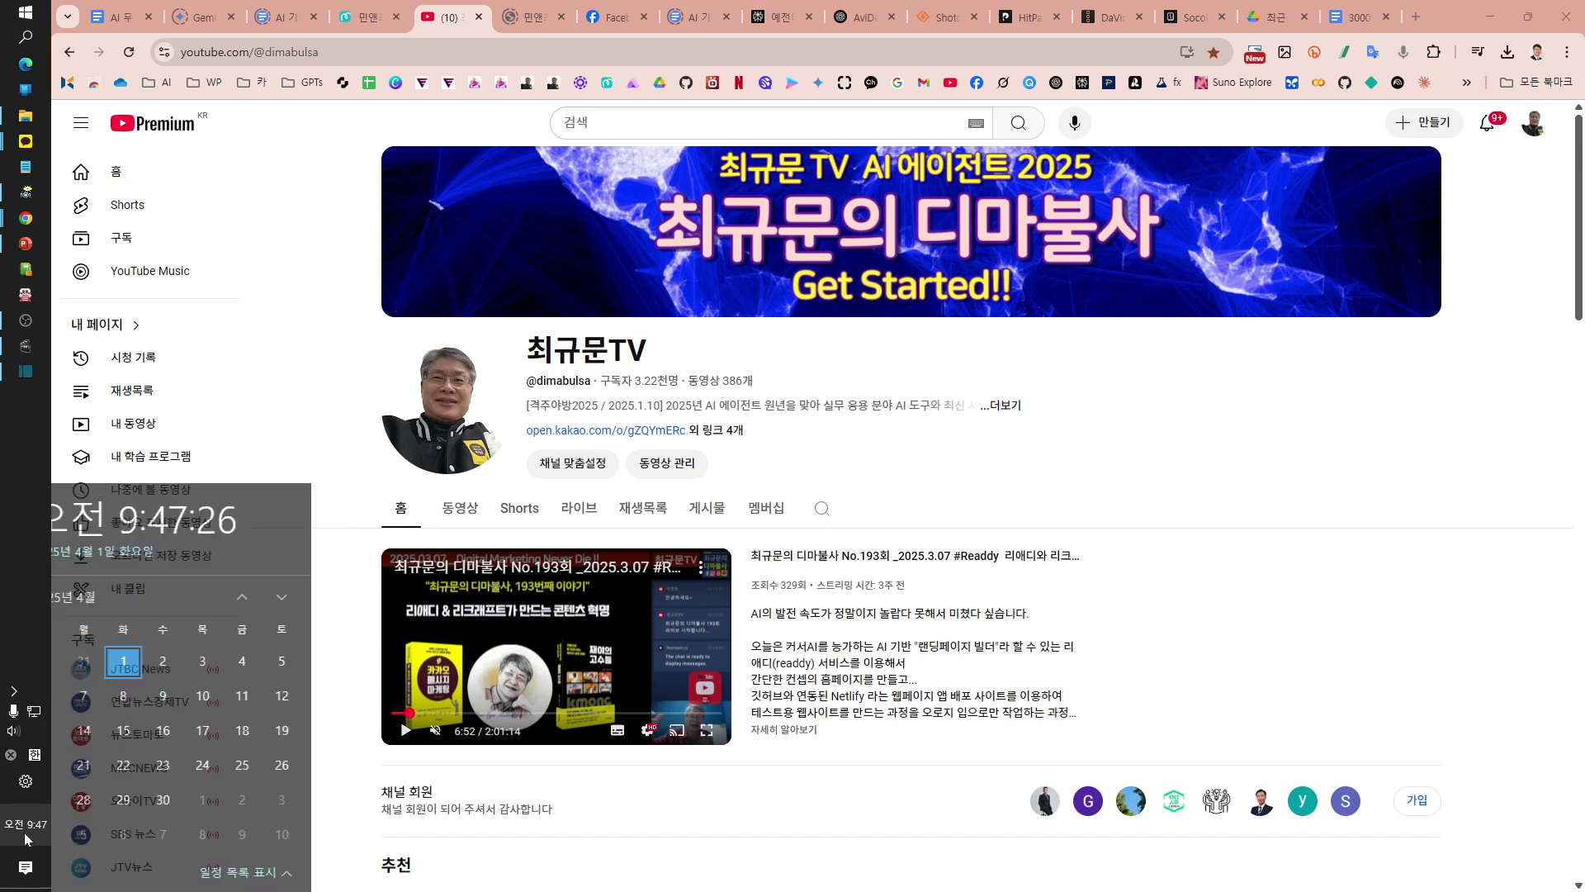
right_click(25, 836)
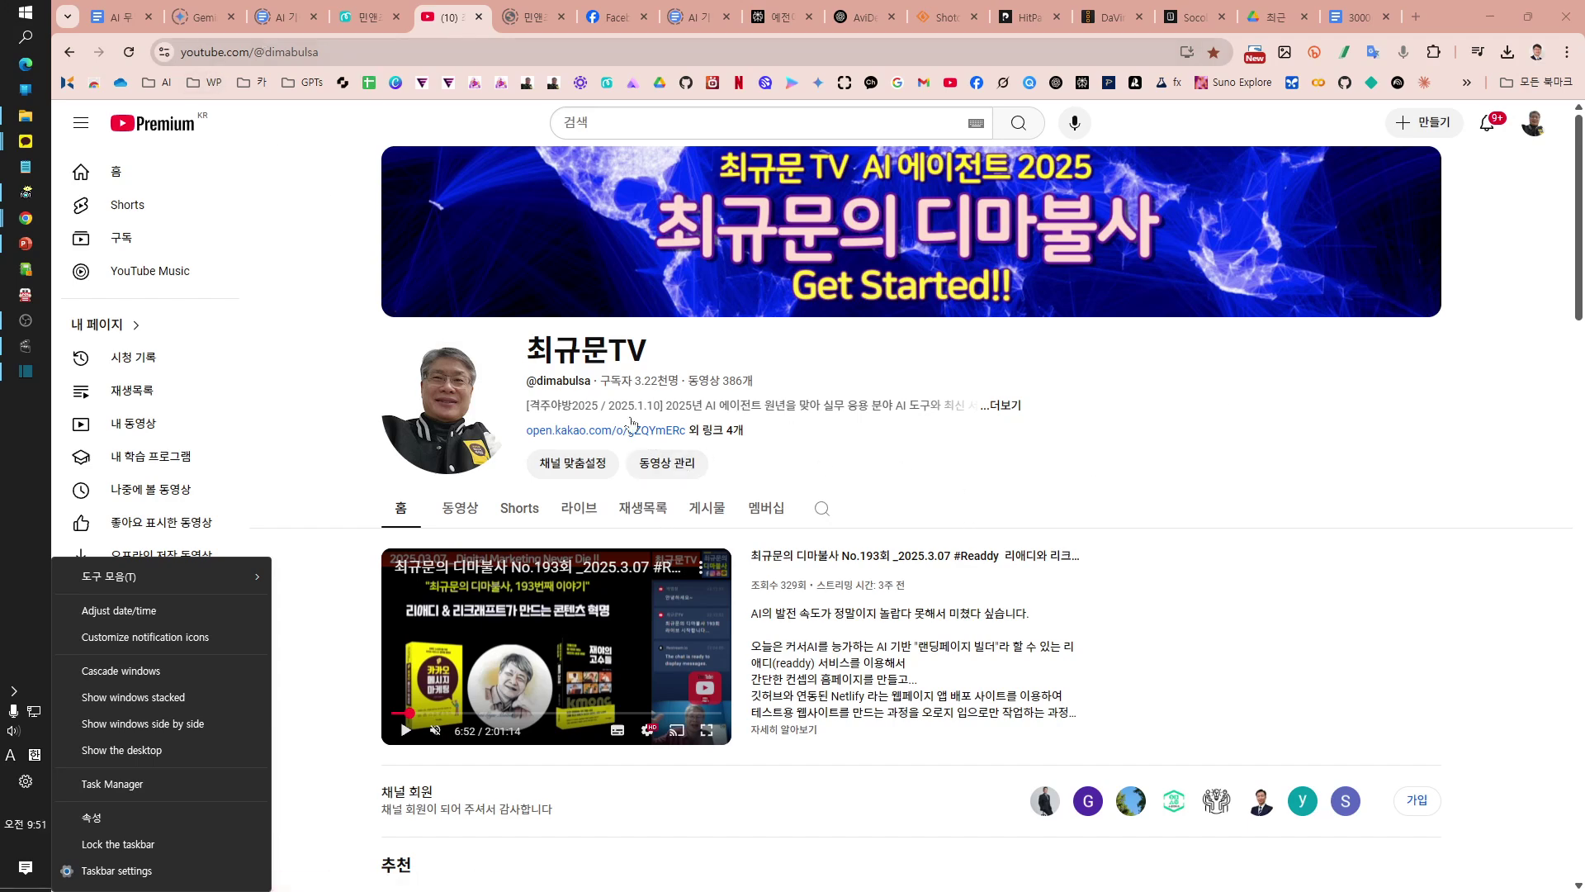
left_click(686, 463)
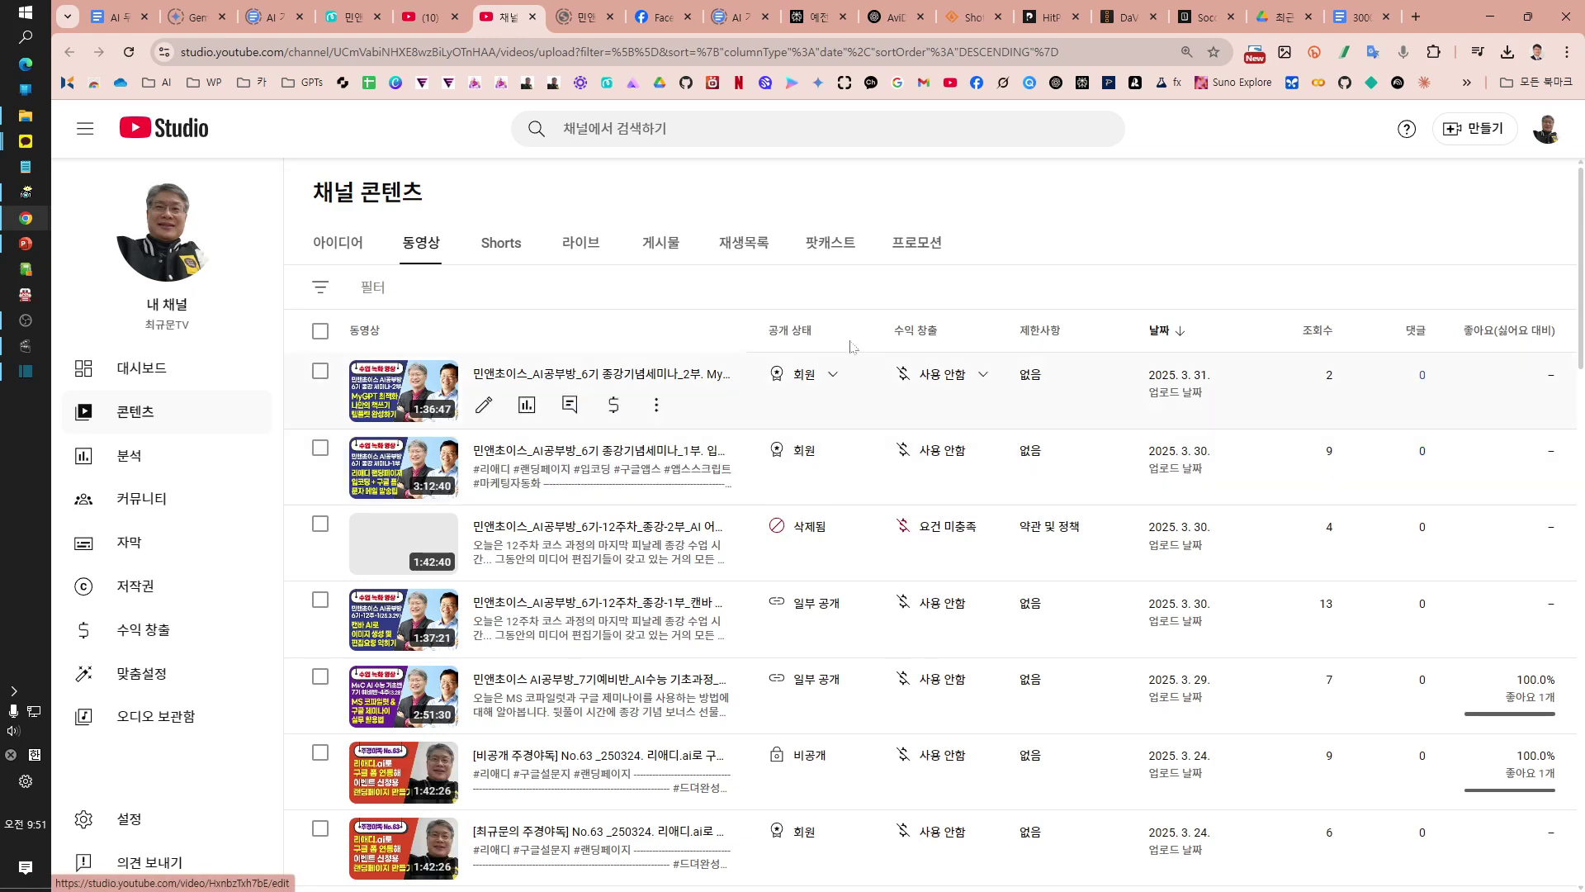
left_click(1547, 132)
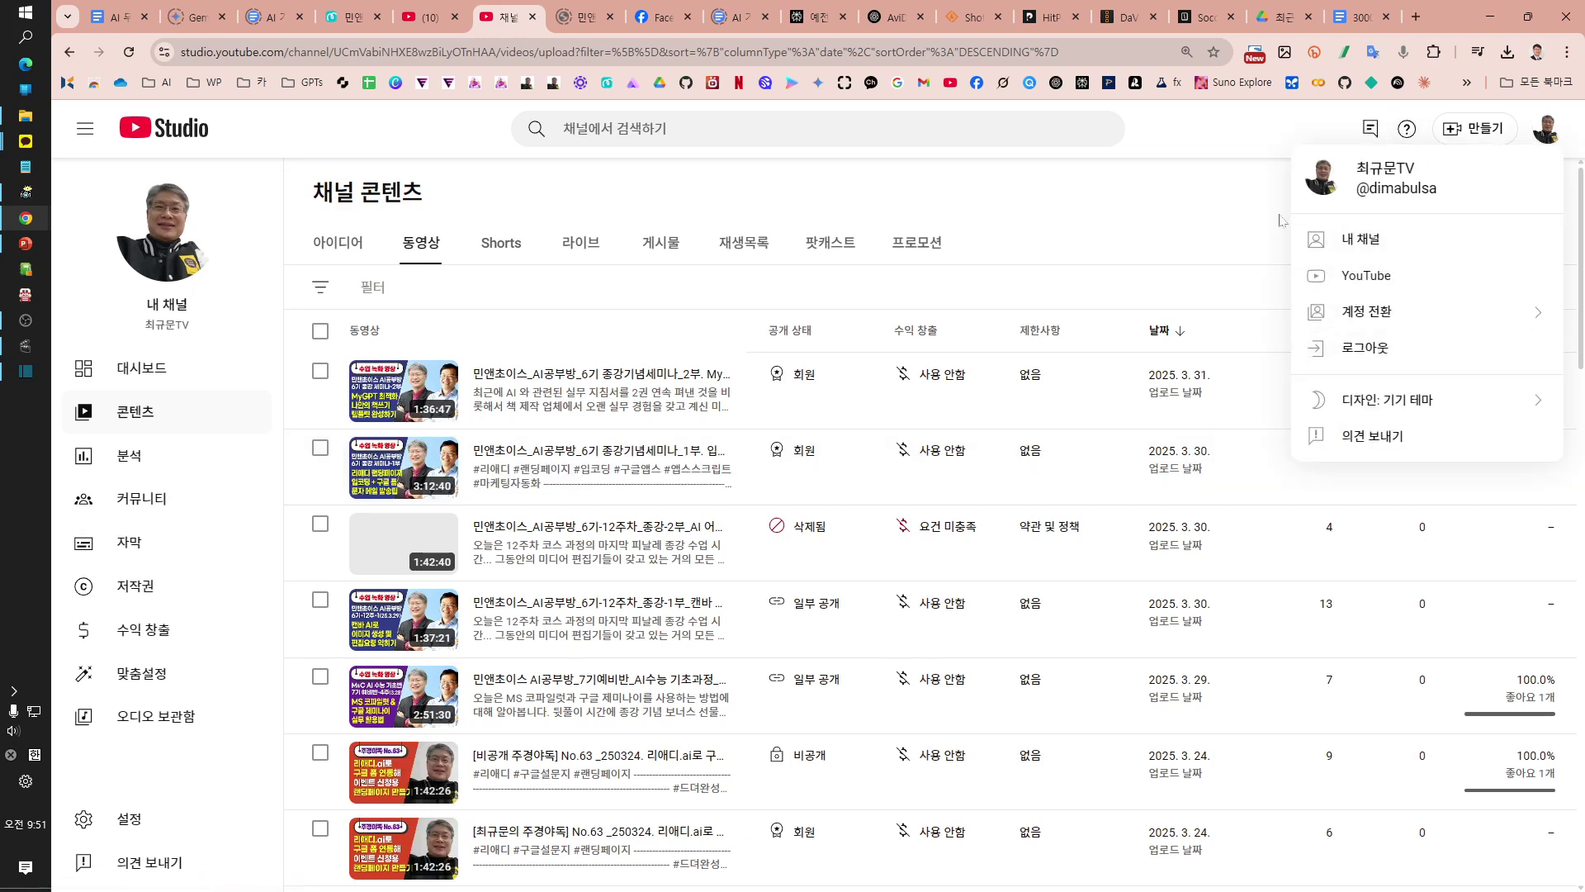
left_click(398, 139)
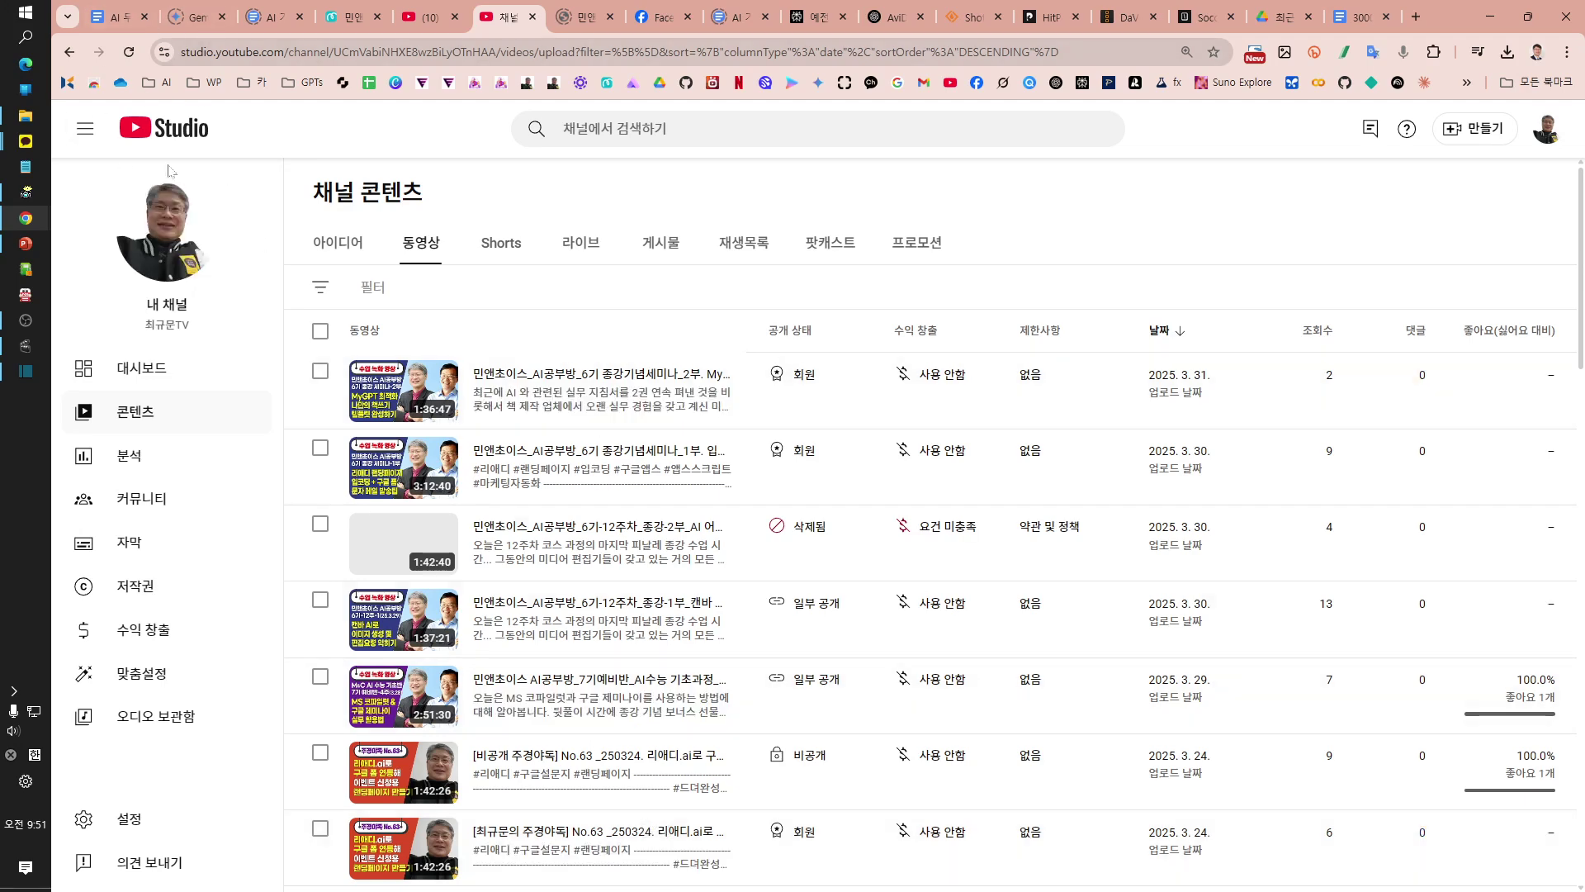
mouse_move(834, 382)
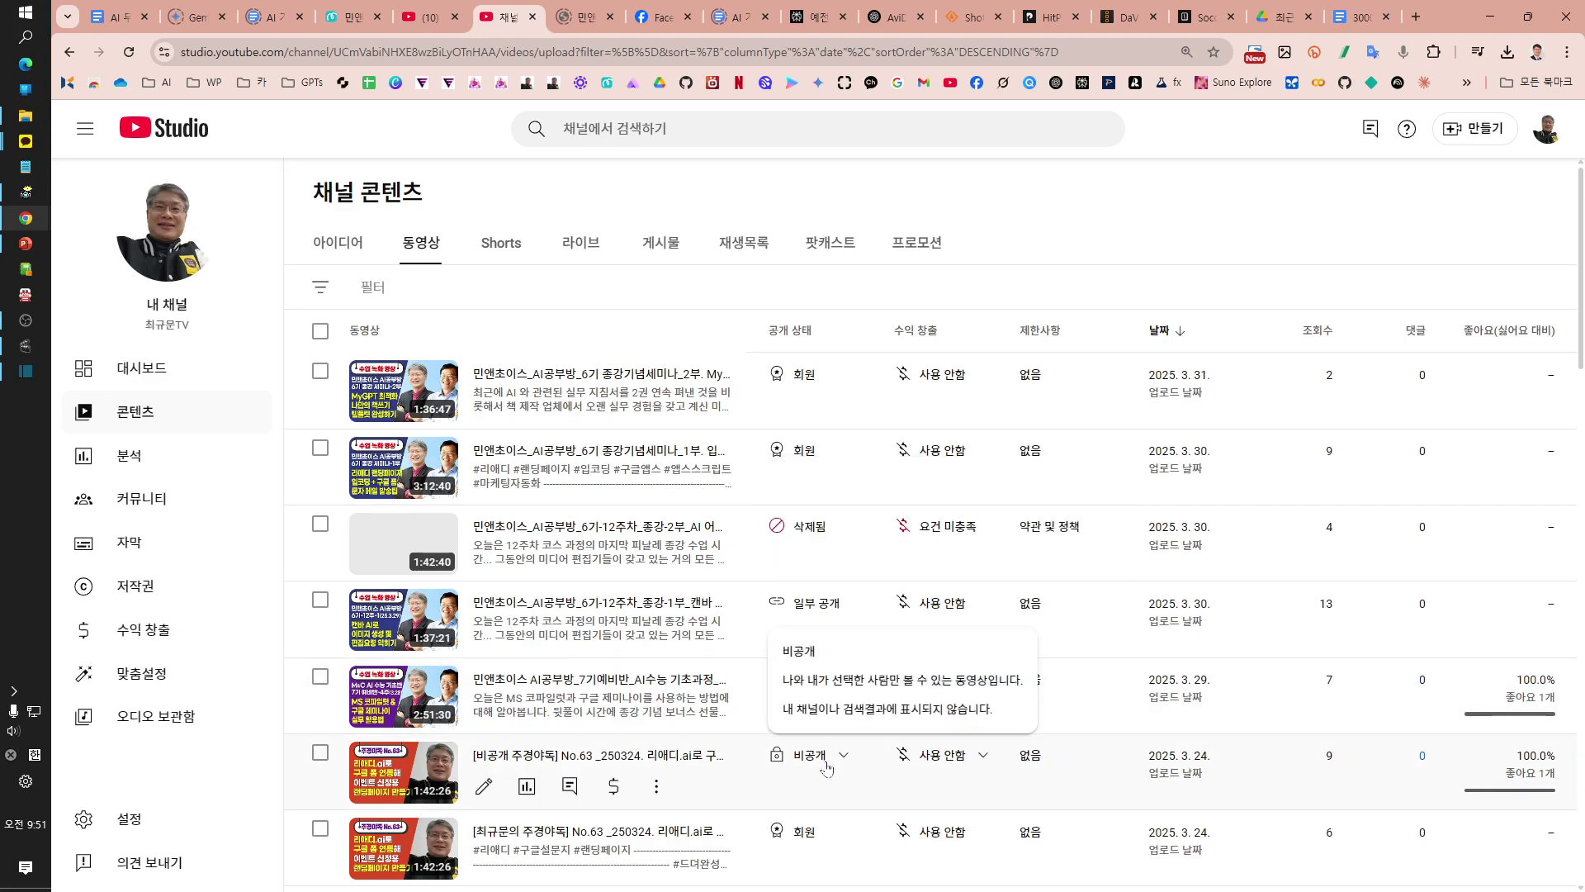
scroll(841, 828, "down", 1)
scroll(840, 829, "down", 10)
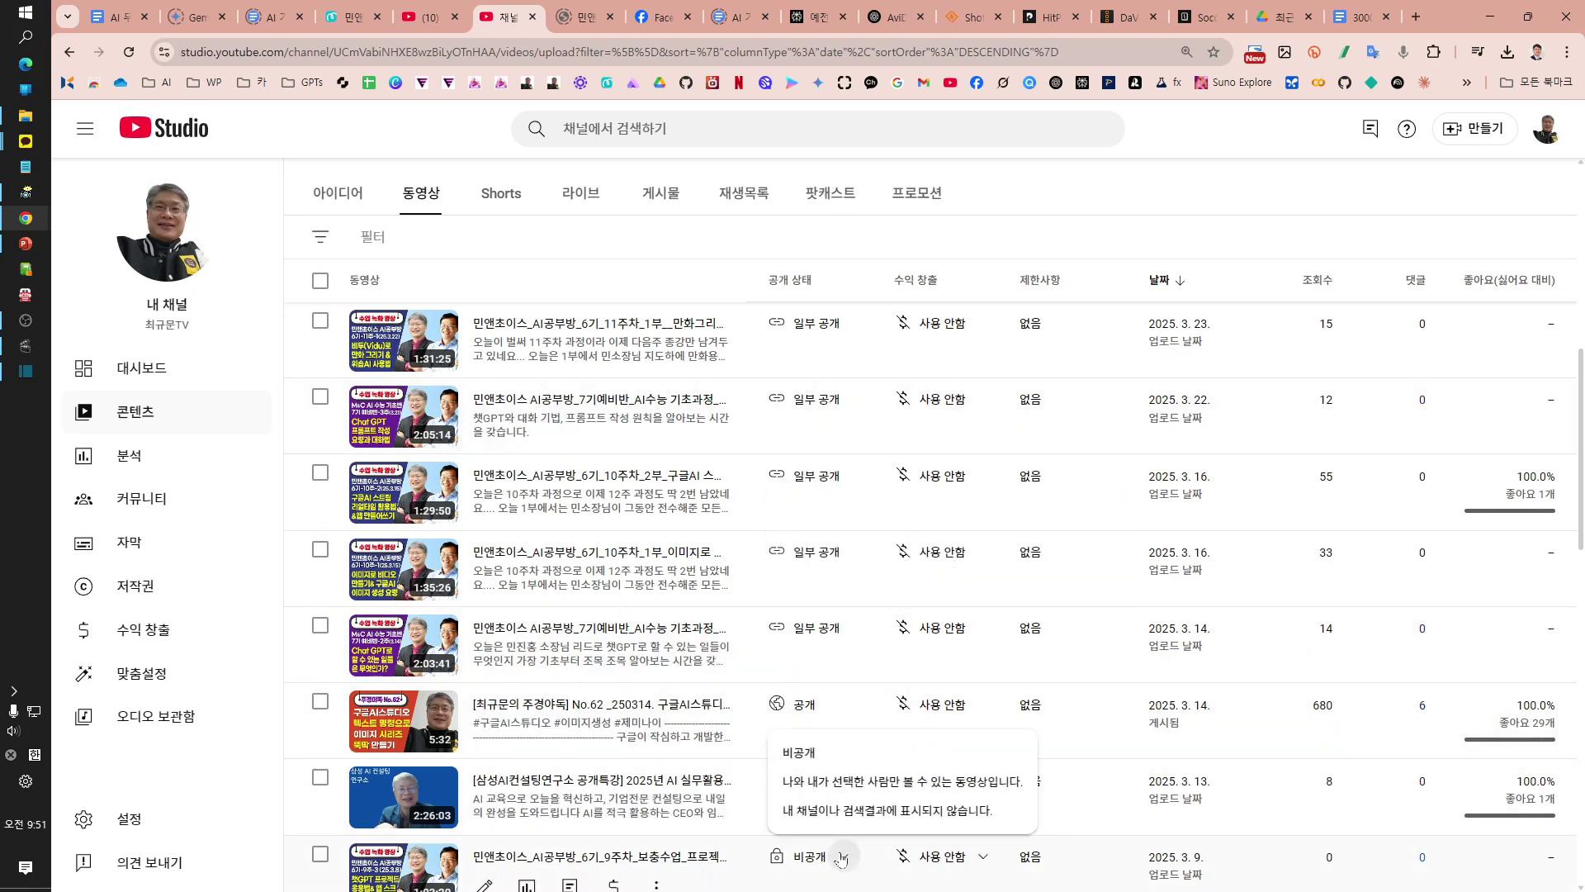
scroll(840, 858, "up", 8)
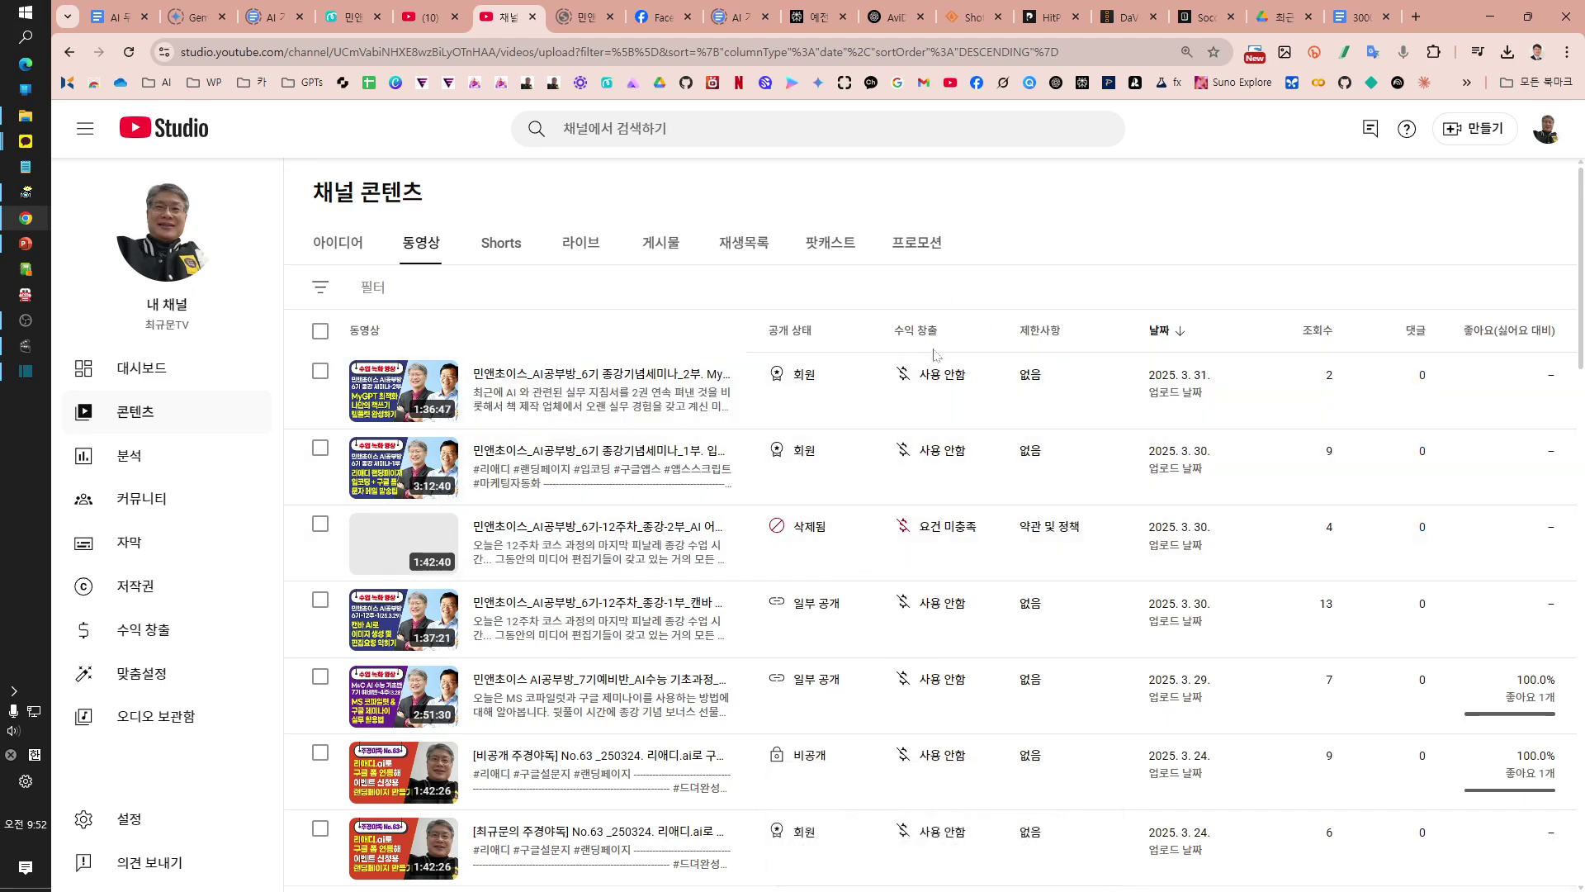
mouse_move(933, 346)
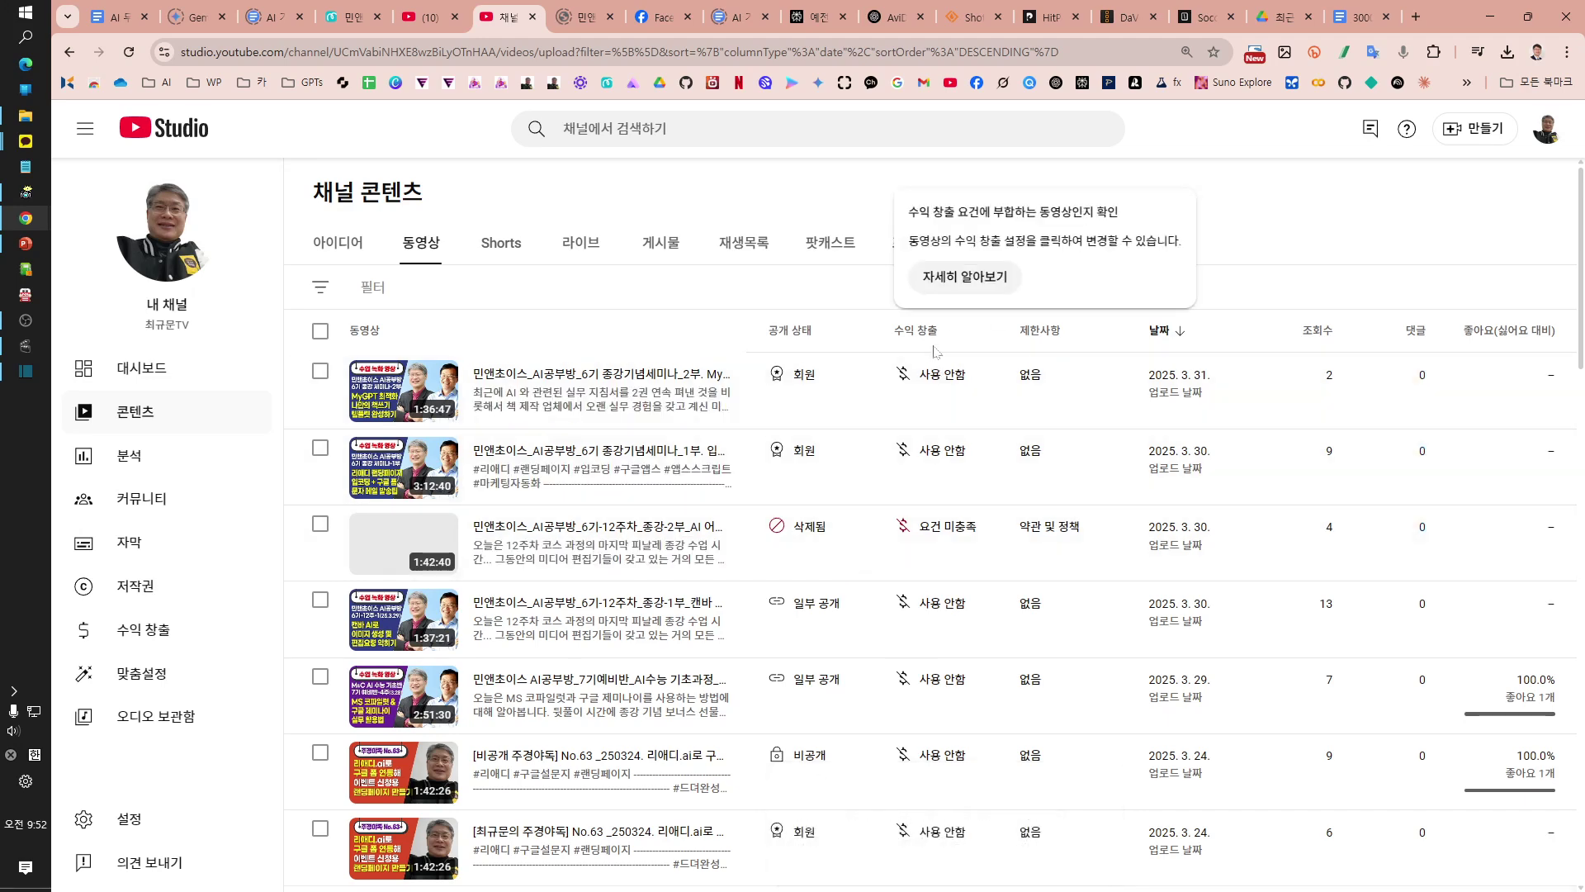
Step: Show the 약관 및 정책 policy card for the removed 1:42:40 final-lecture part 2 video
mouse_move(961, 888)
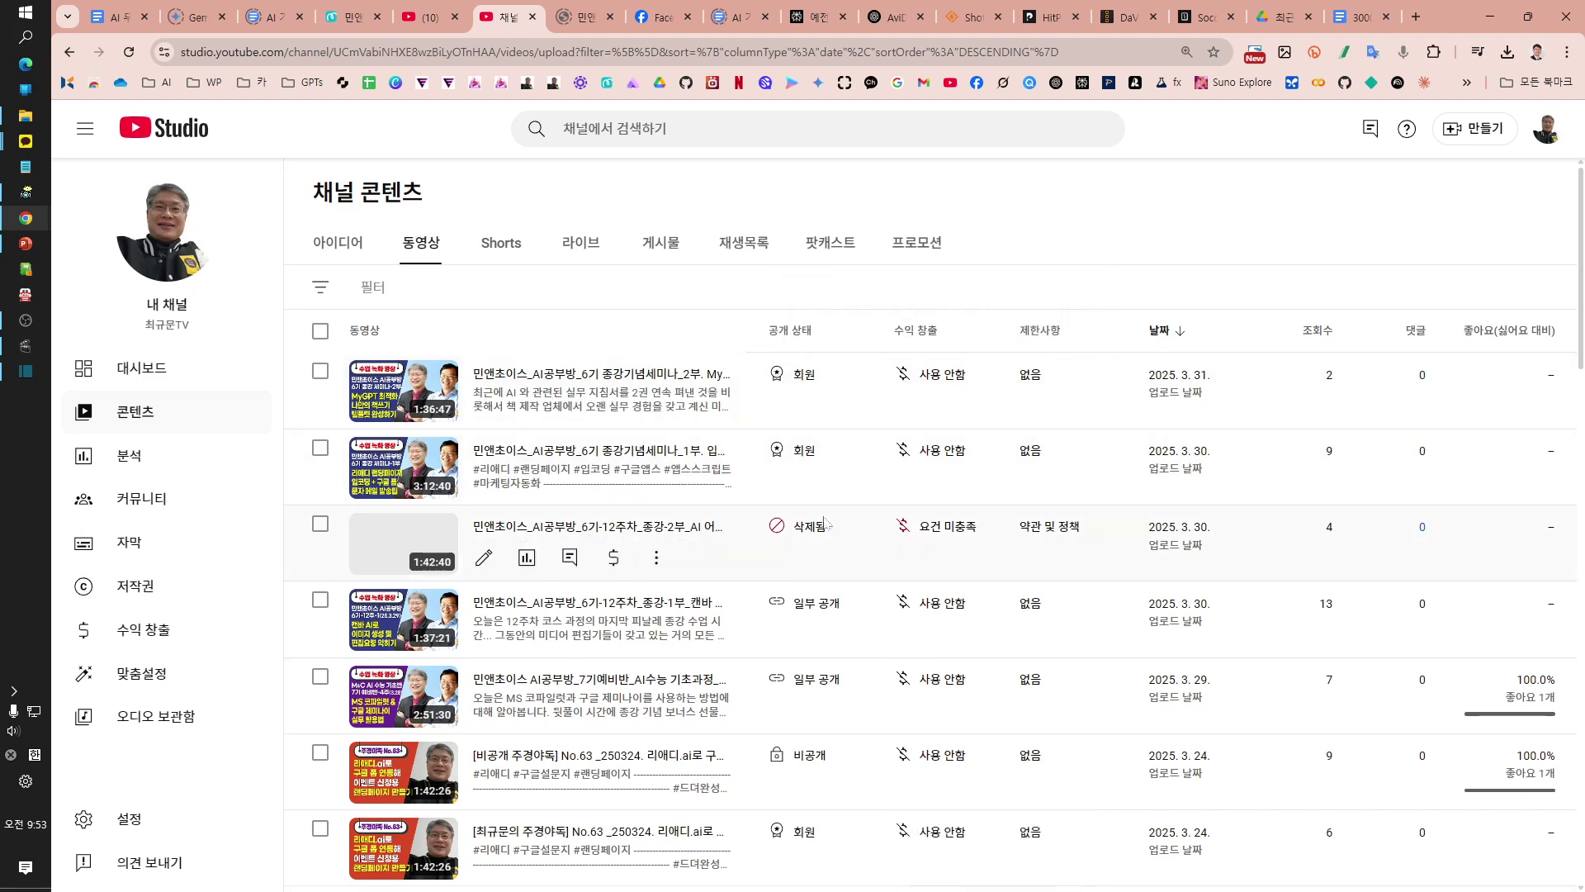
mouse_move(824, 522)
mouse_move(829, 578)
mouse_move(824, 520)
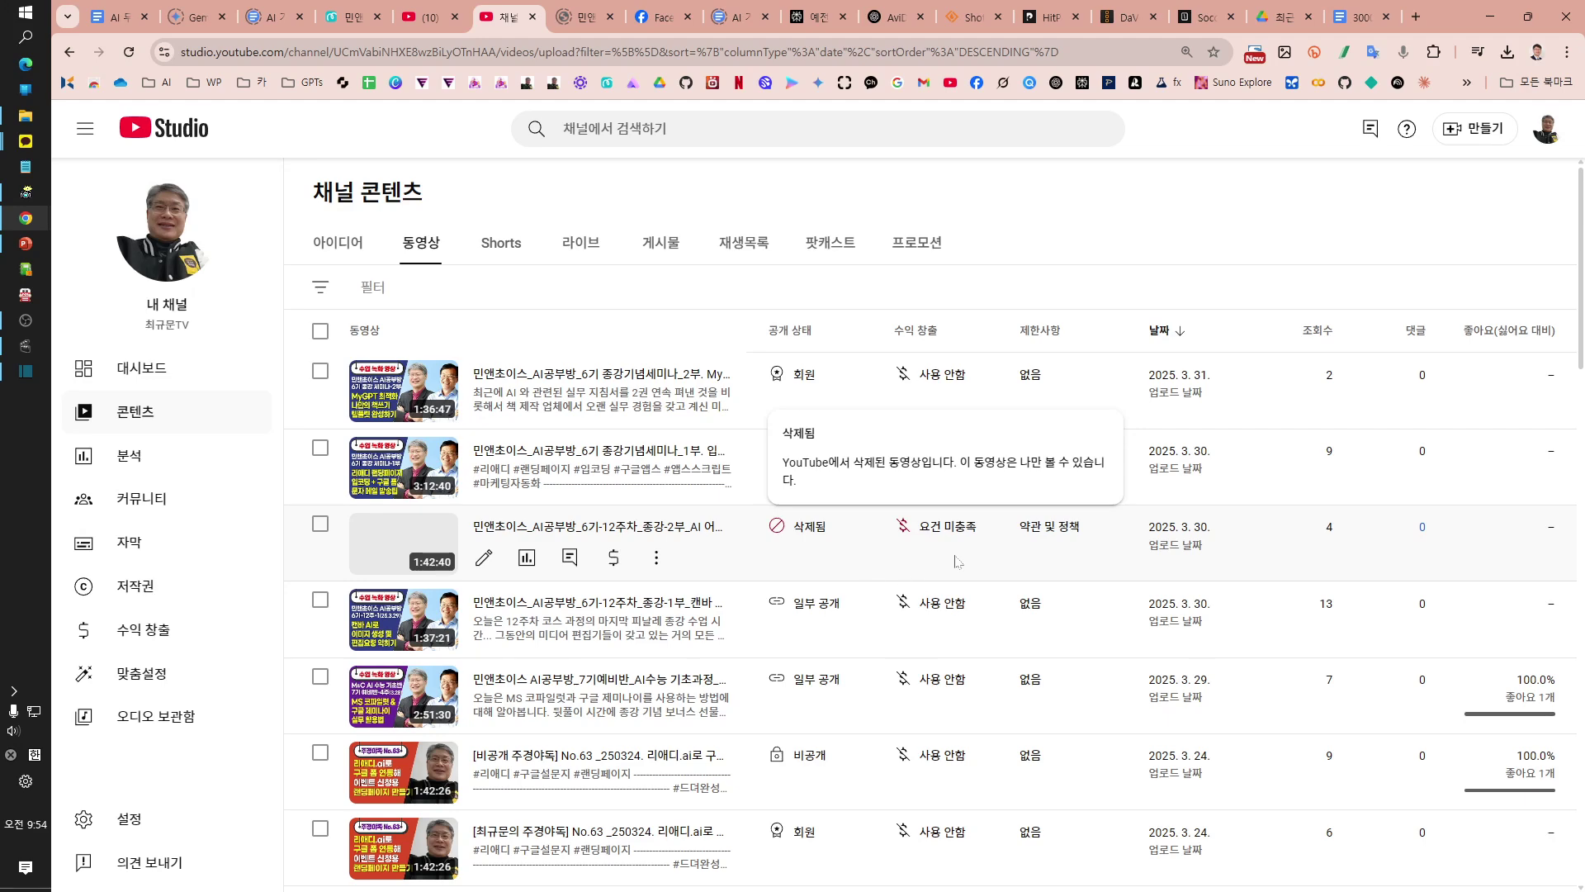
mouse_move(948, 526)
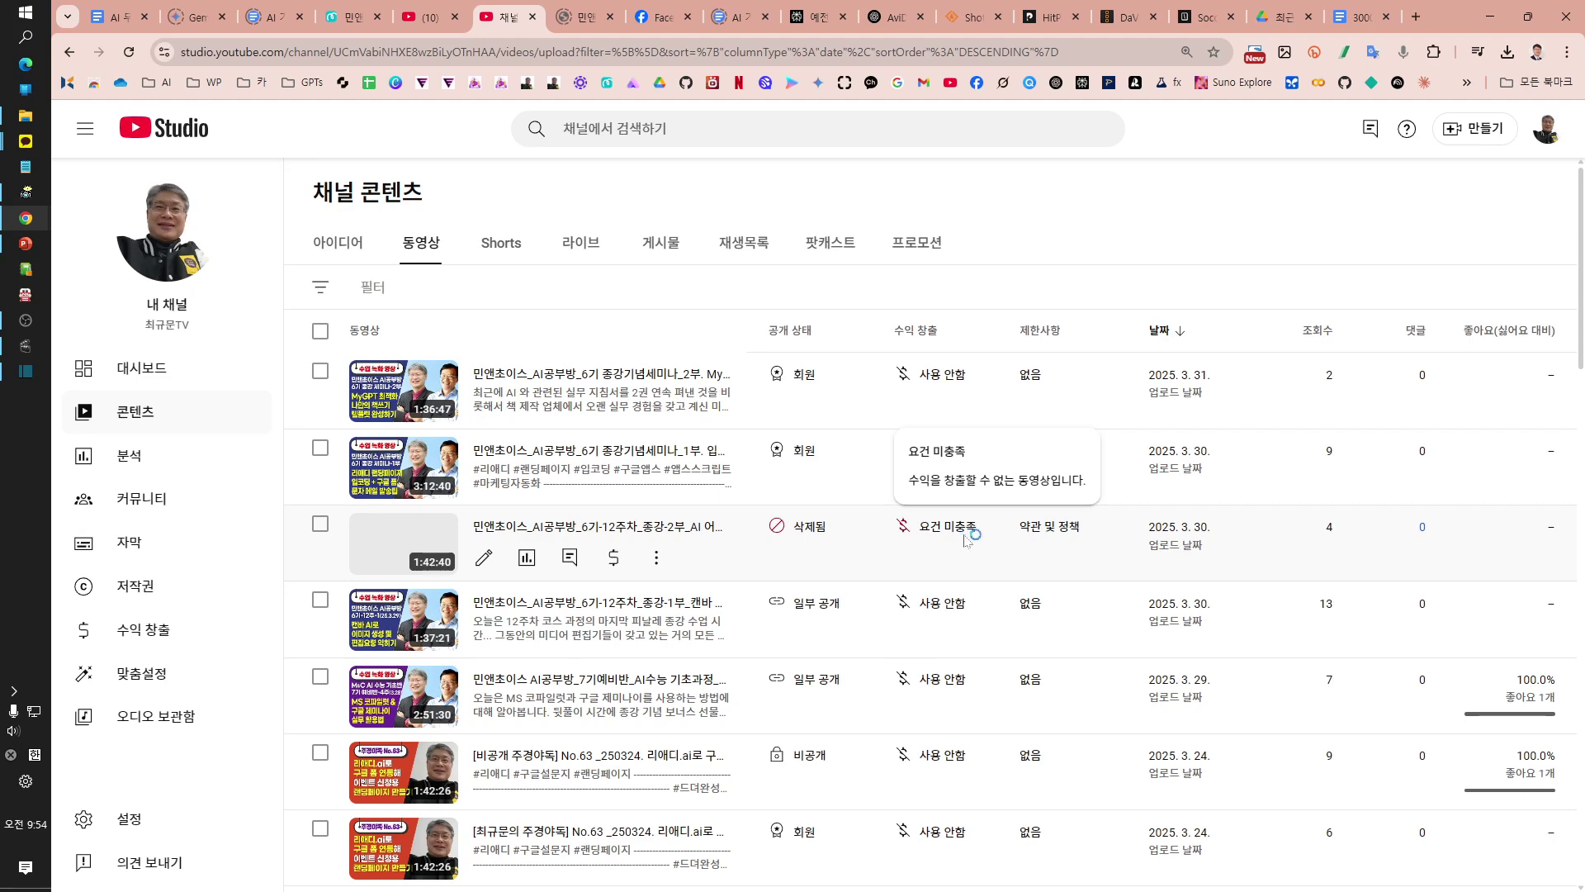
mouse_move(1024, 528)
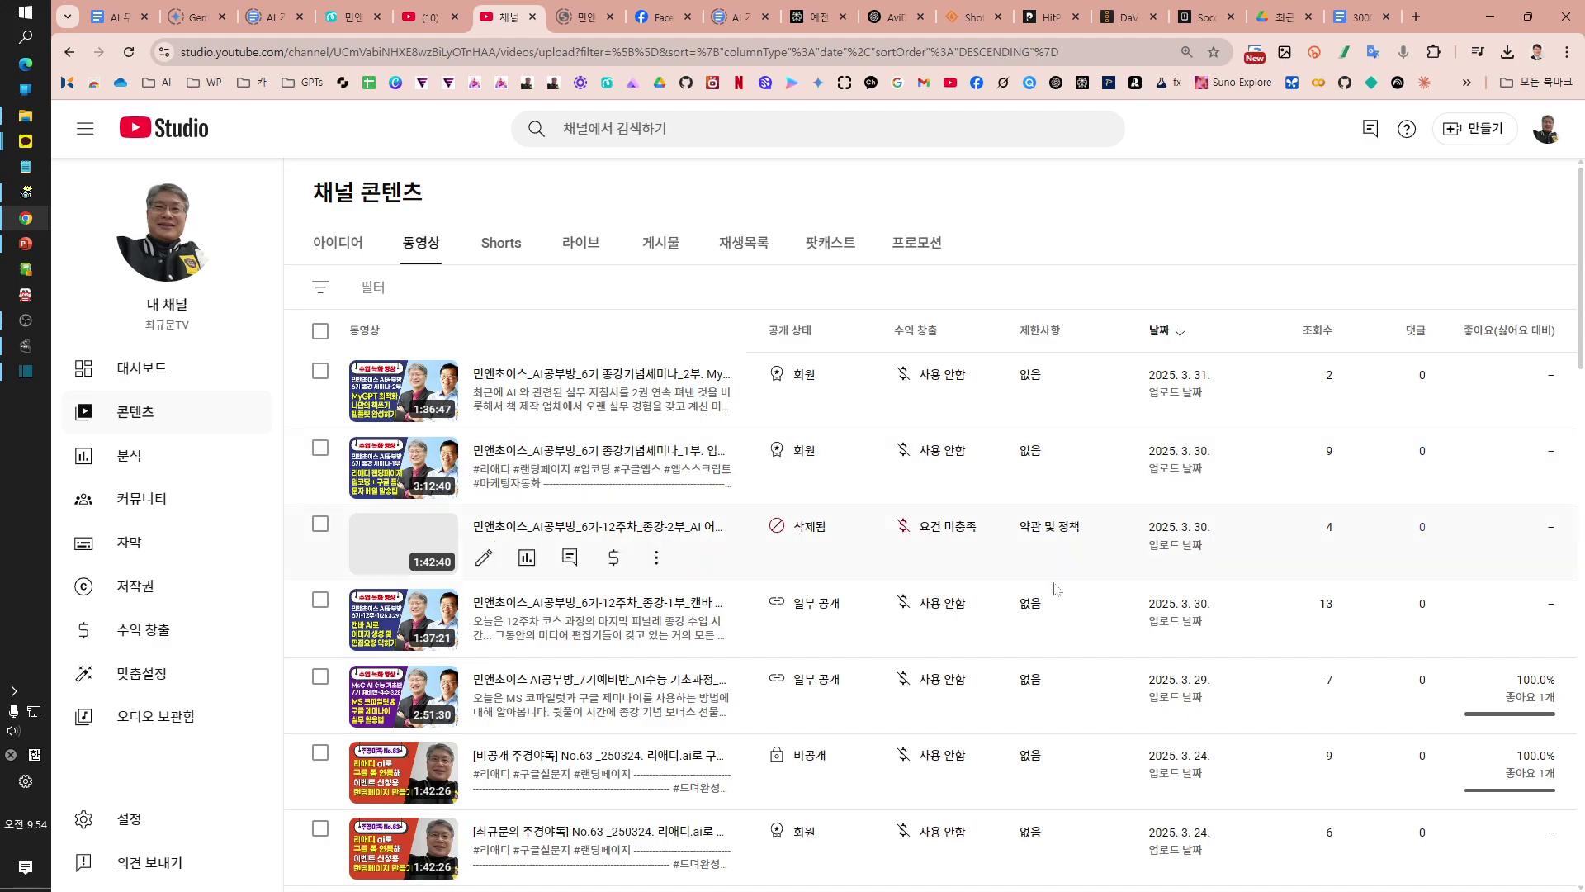
scroll(1042, 873, "down", 15)
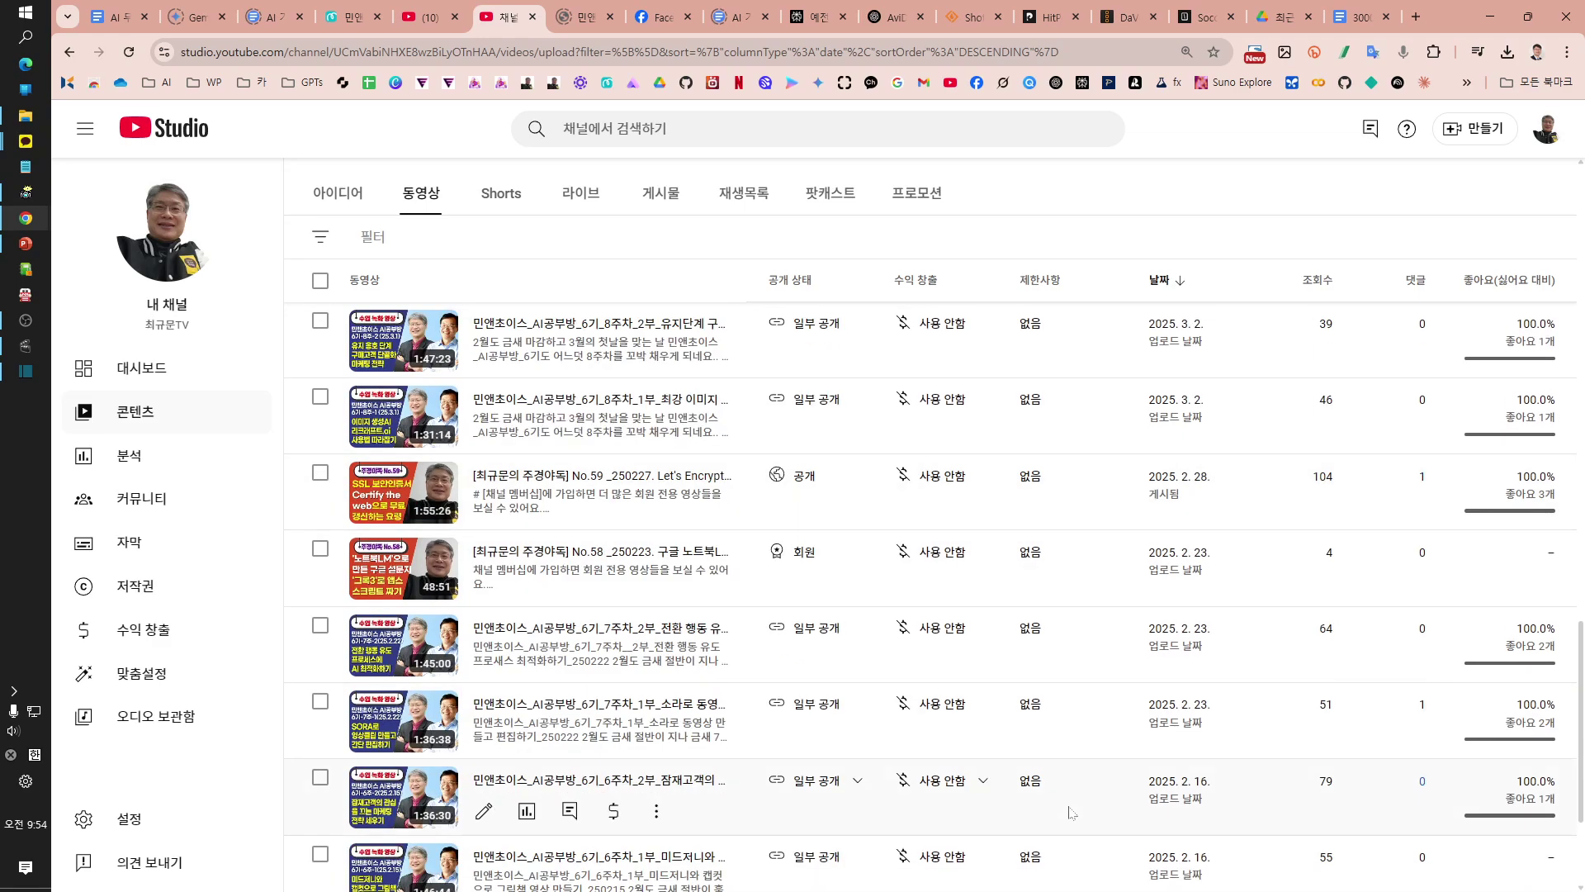
scroll(1044, 839, "down", 3)
scroll(1078, 705, "up", 4)
scroll(1076, 704, "up", 10)
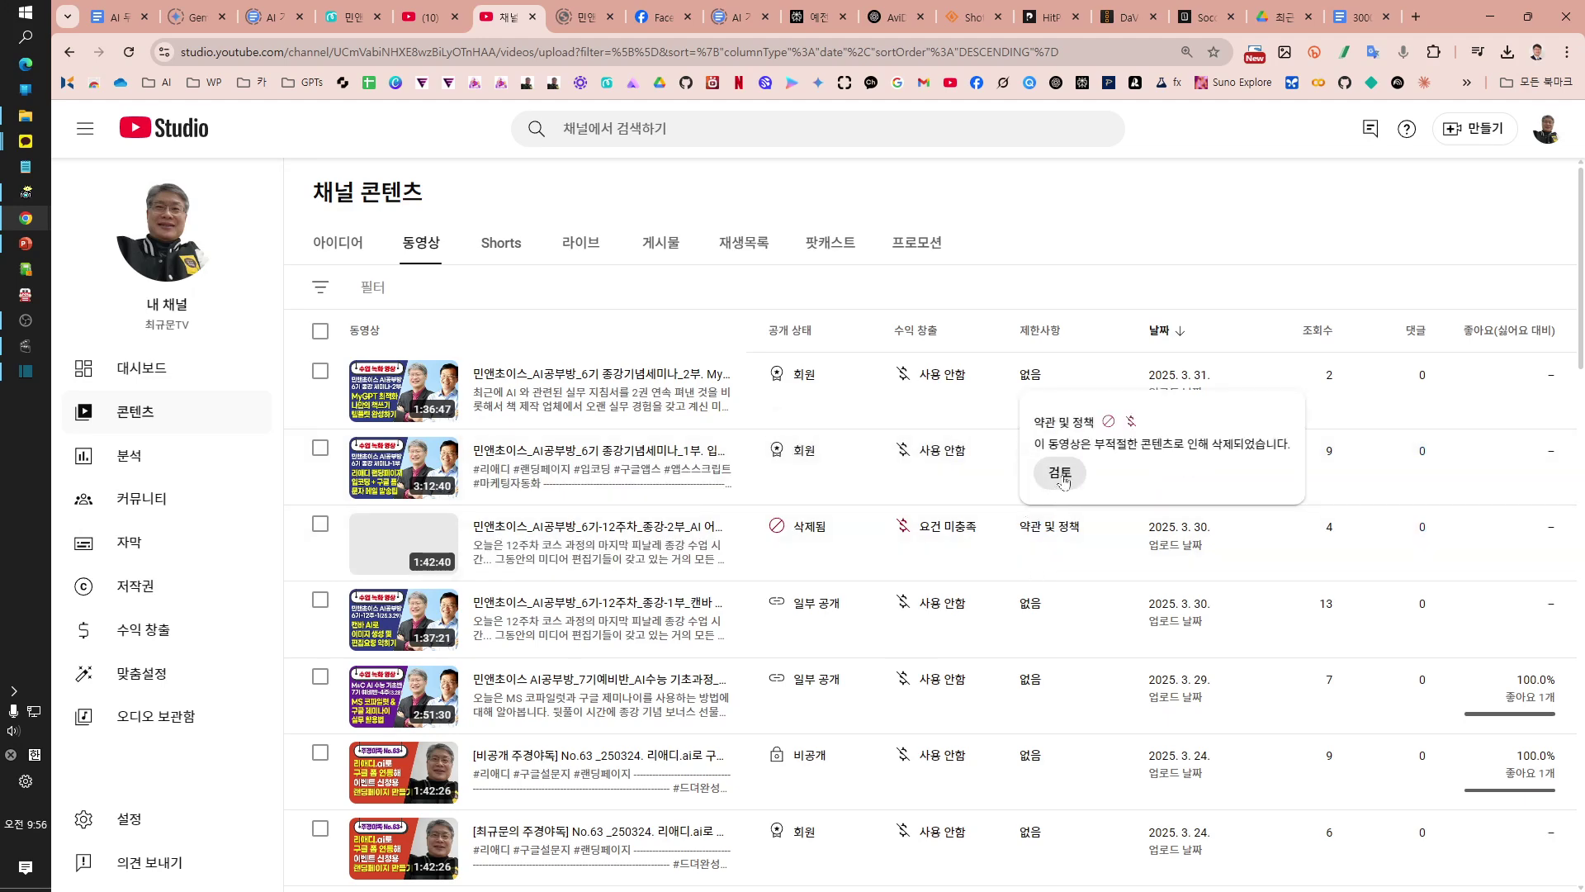
left_click(1061, 476)
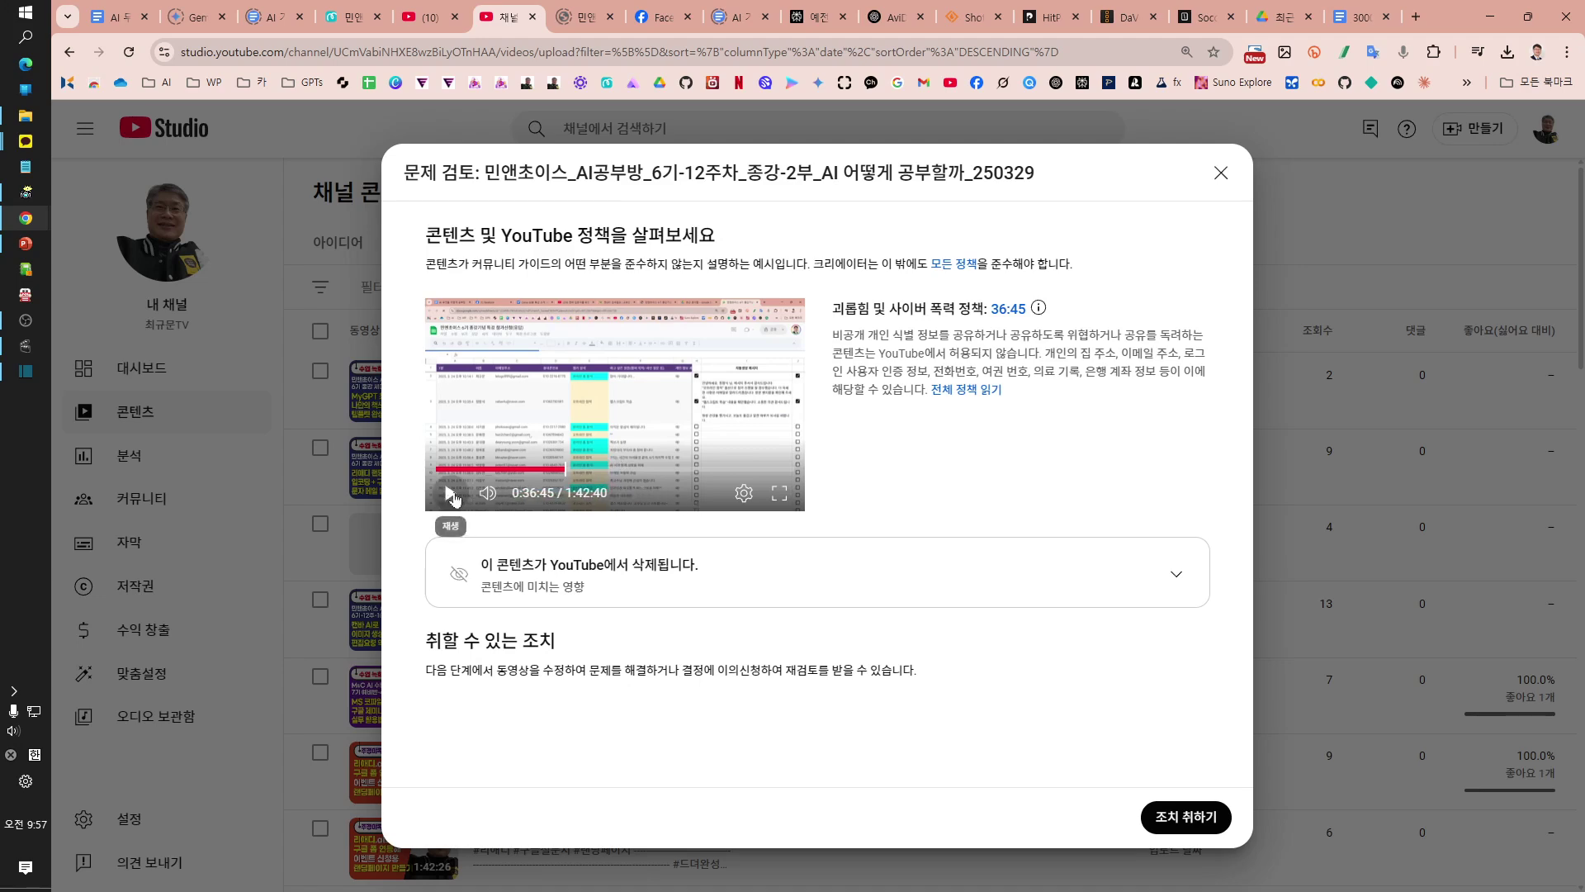
Step: Play the flagged harassment and cyberbullying clip from 36:45 in the issue review
left_click(450, 496)
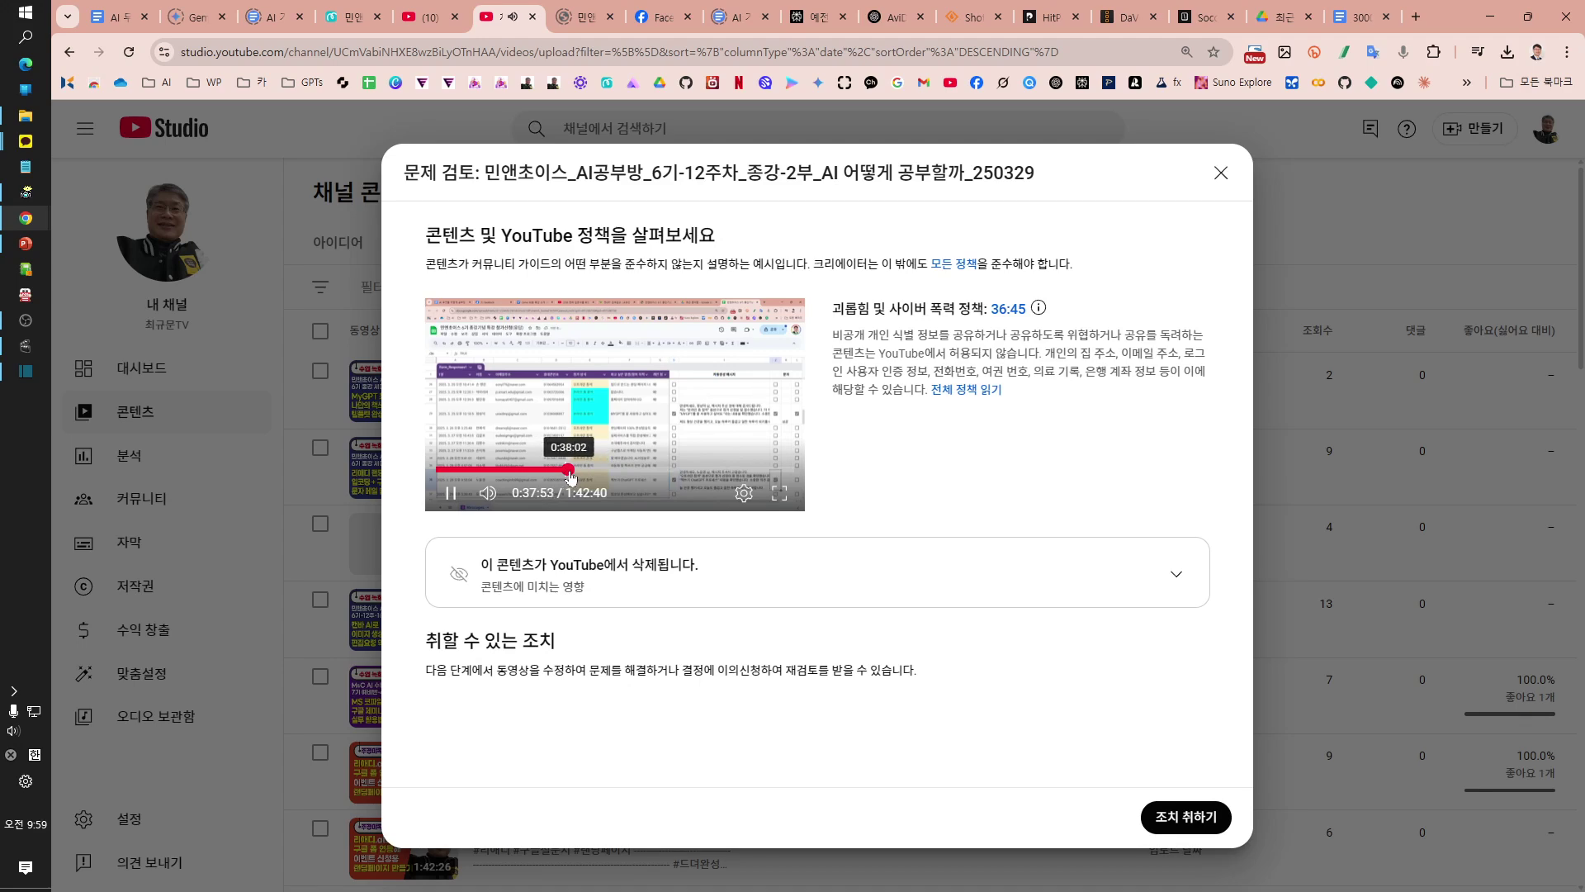
left_click(574, 471)
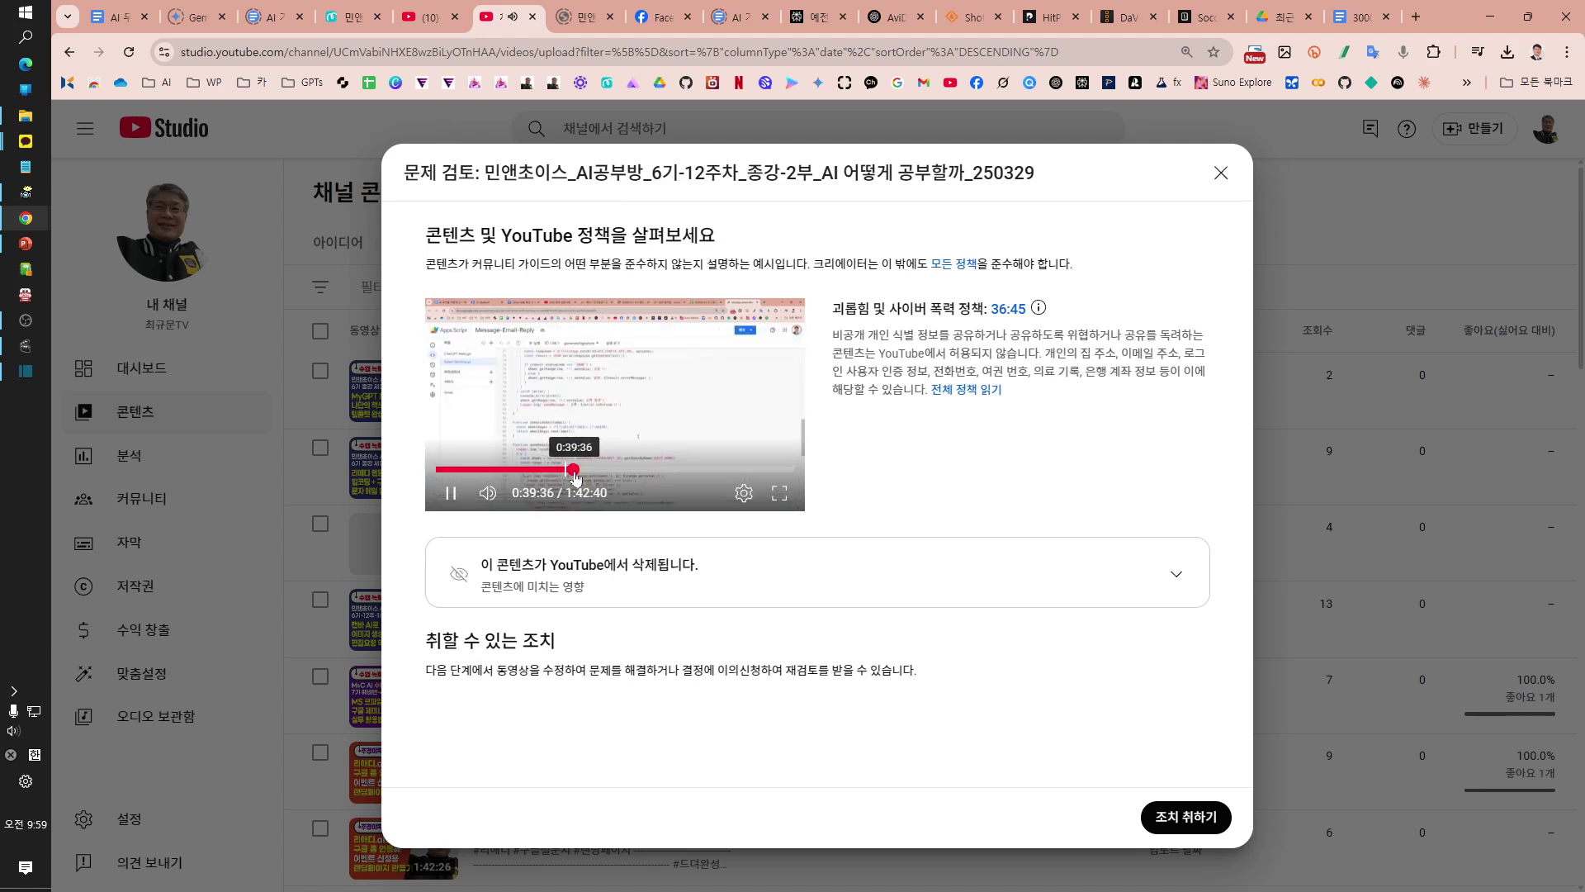
left_click(571, 470)
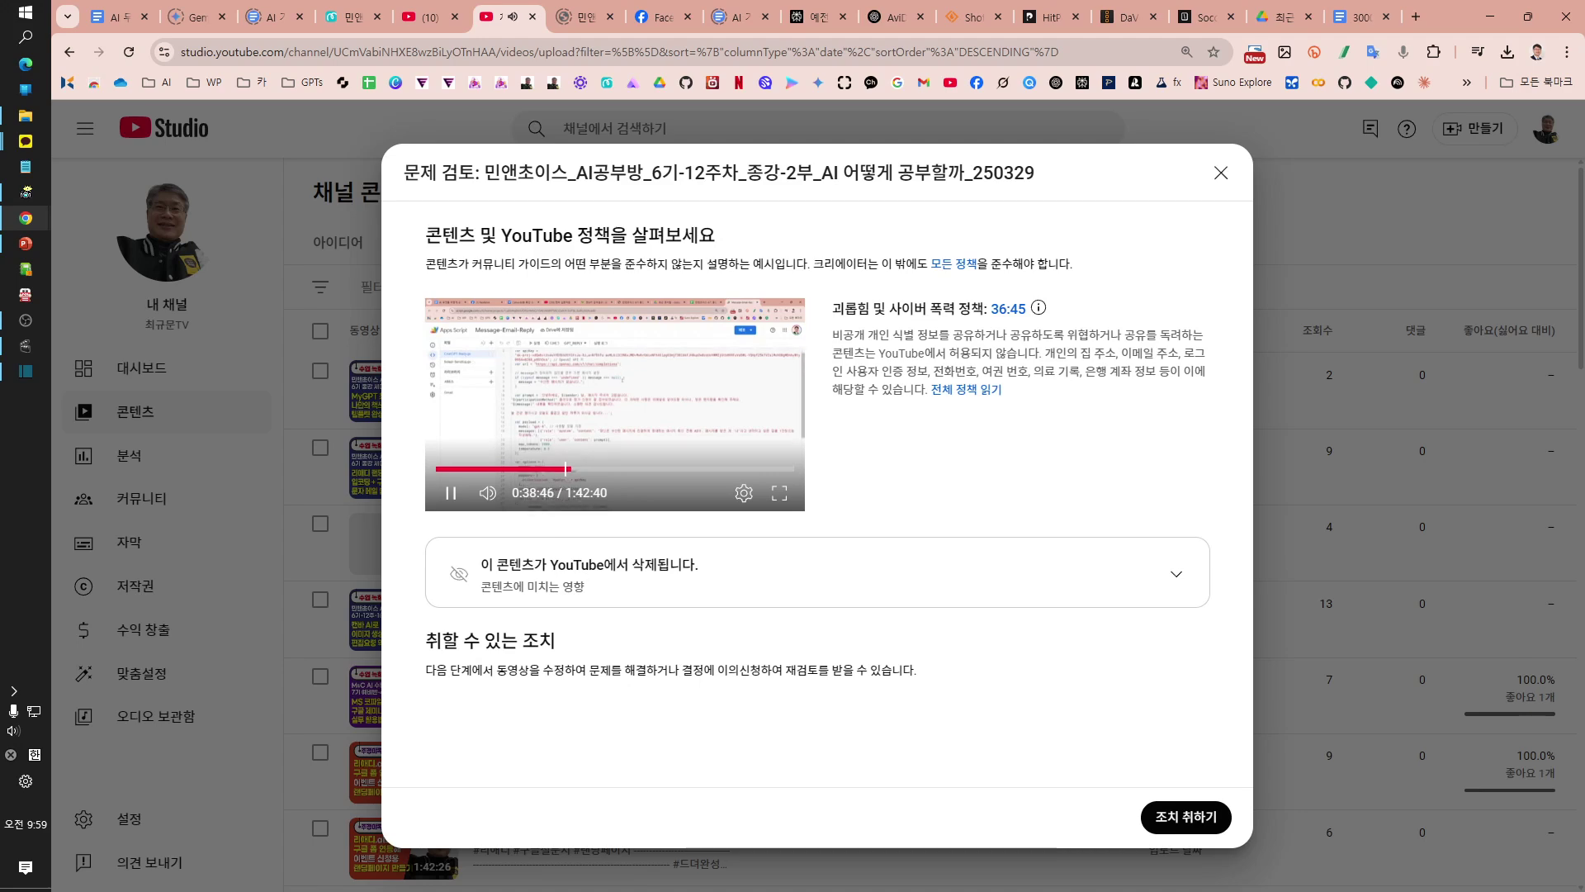
left_click_drag(566, 475, 561, 476)
left_click(570, 476)
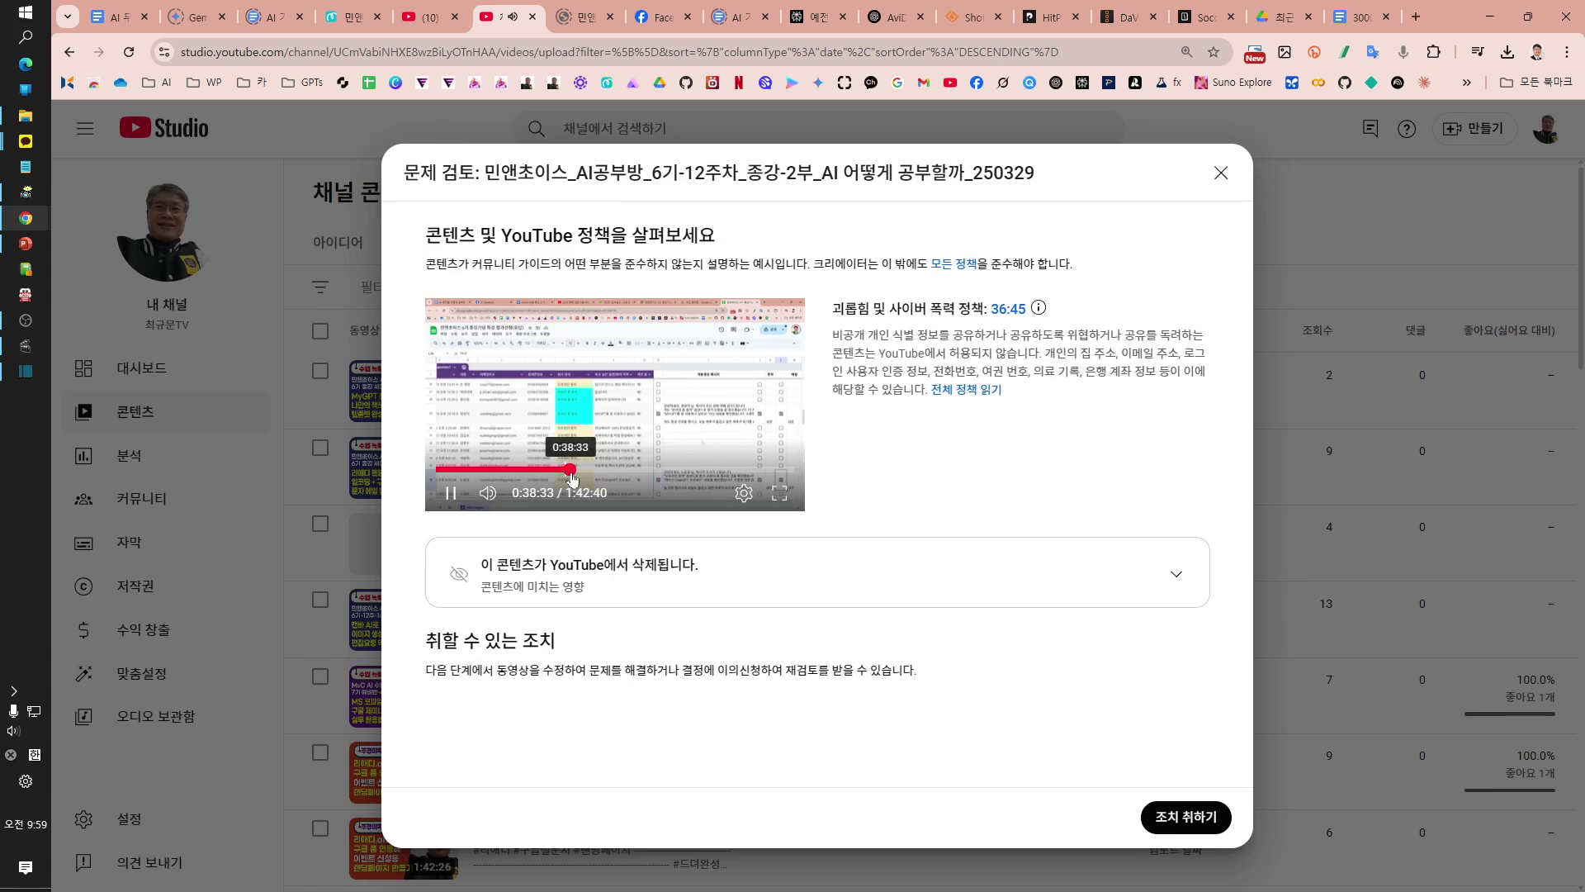
left_click(572, 478)
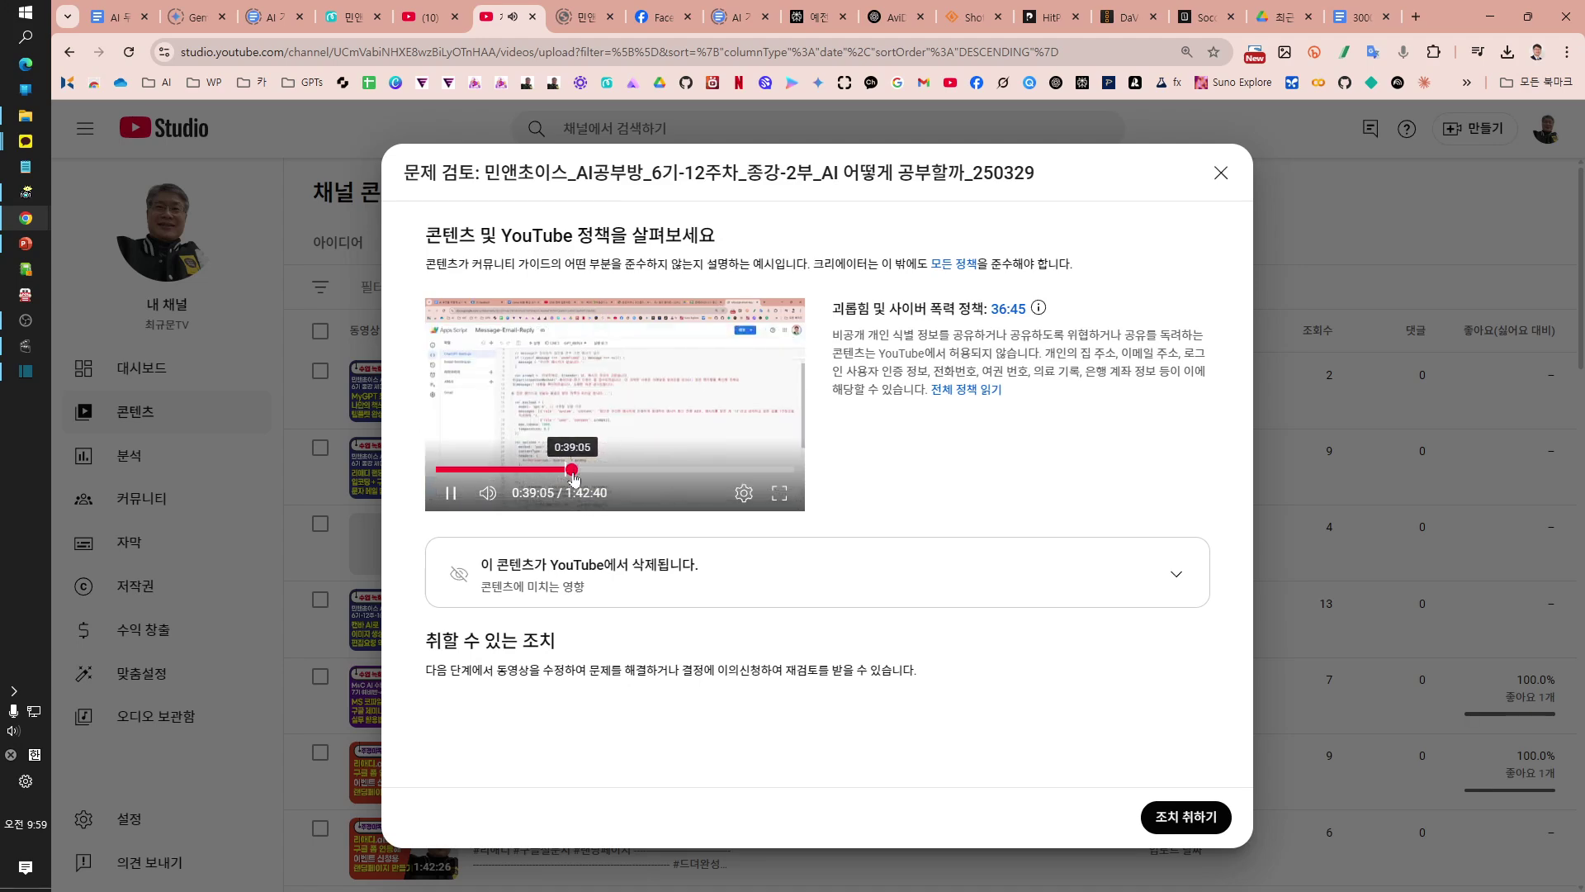
left_click(571, 477)
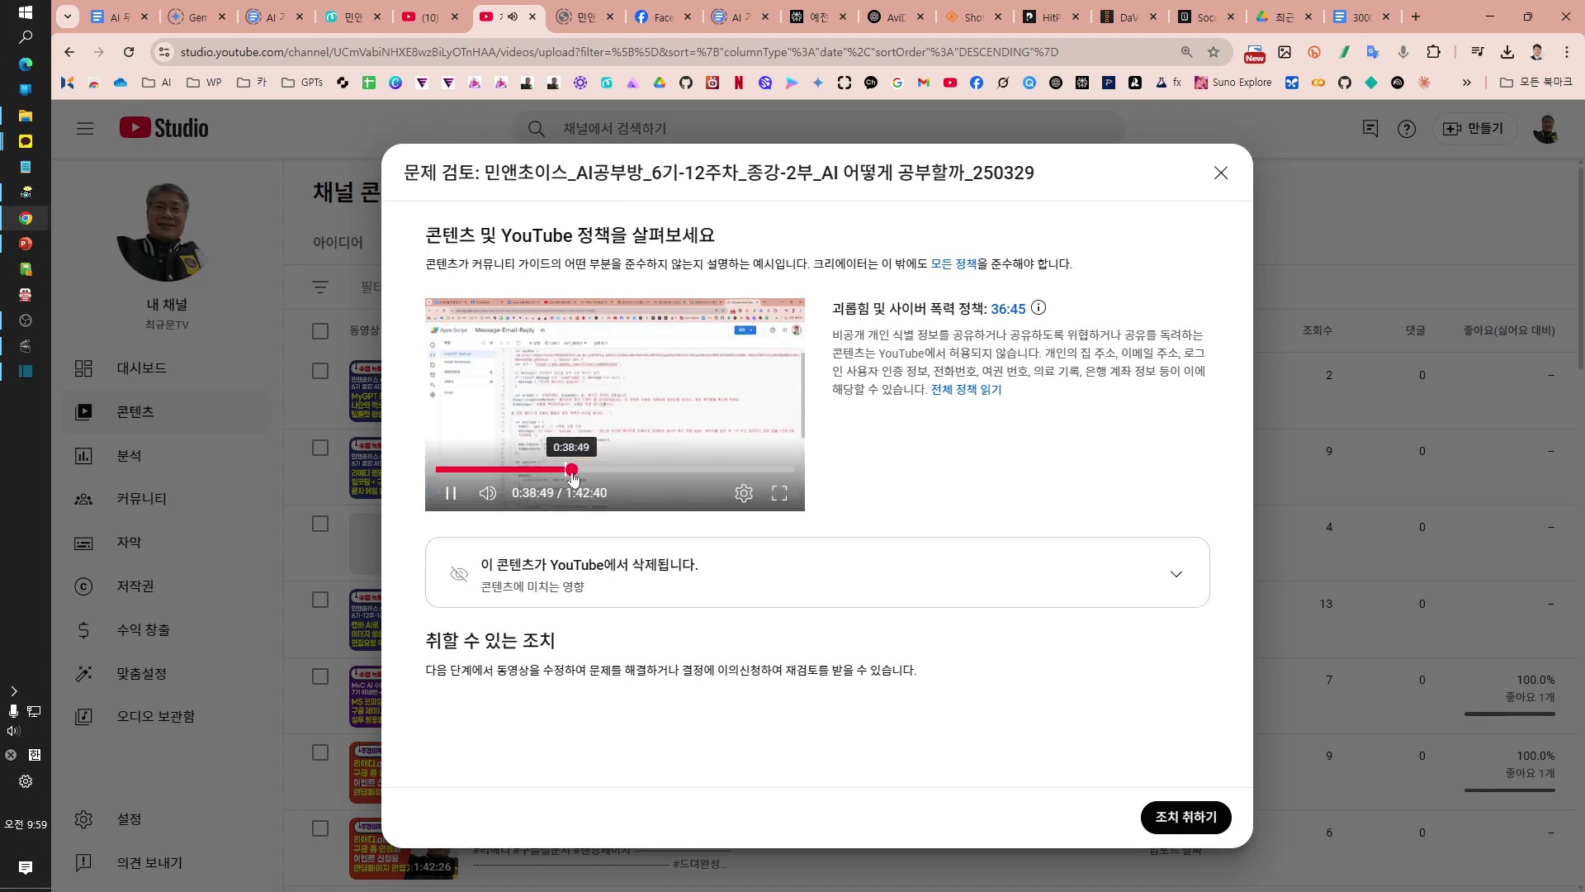
left_click(572, 477)
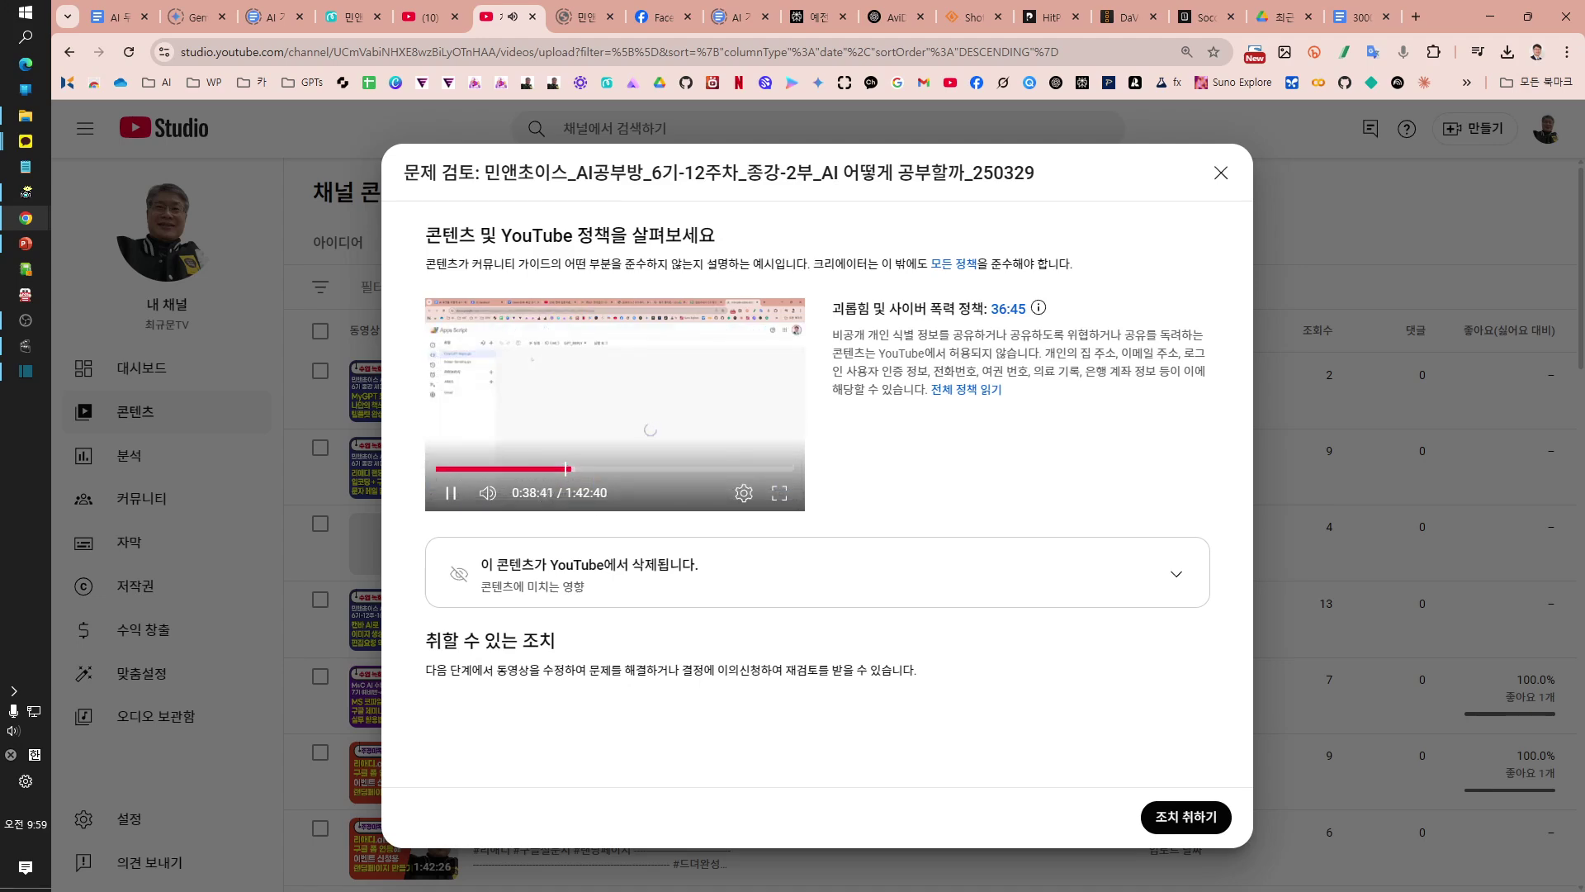
left_click(450, 493)
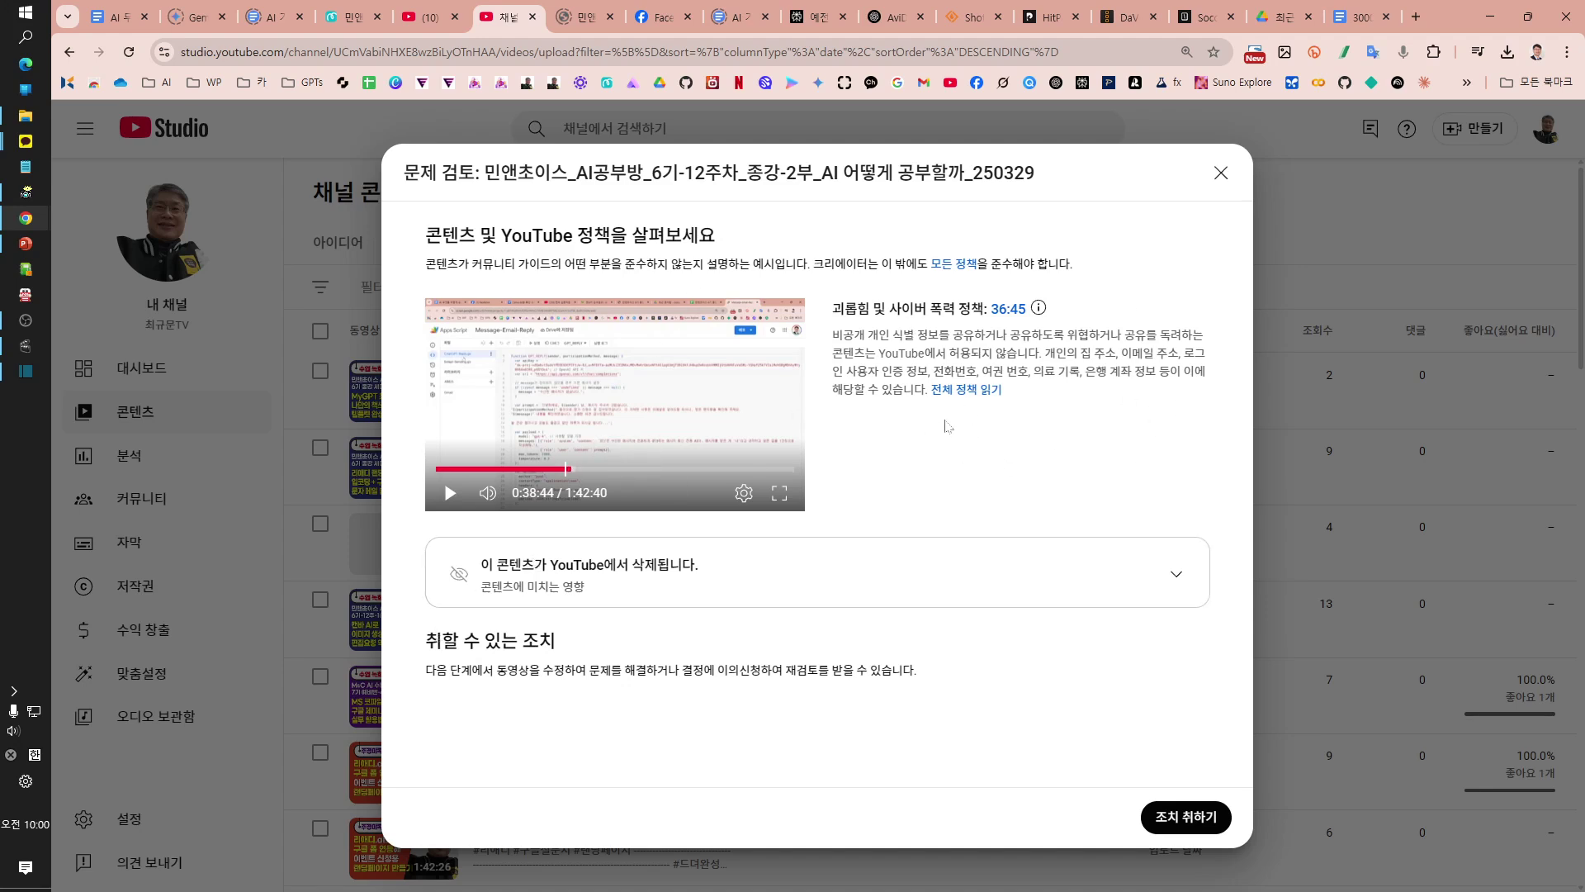
mouse_move(1039, 313)
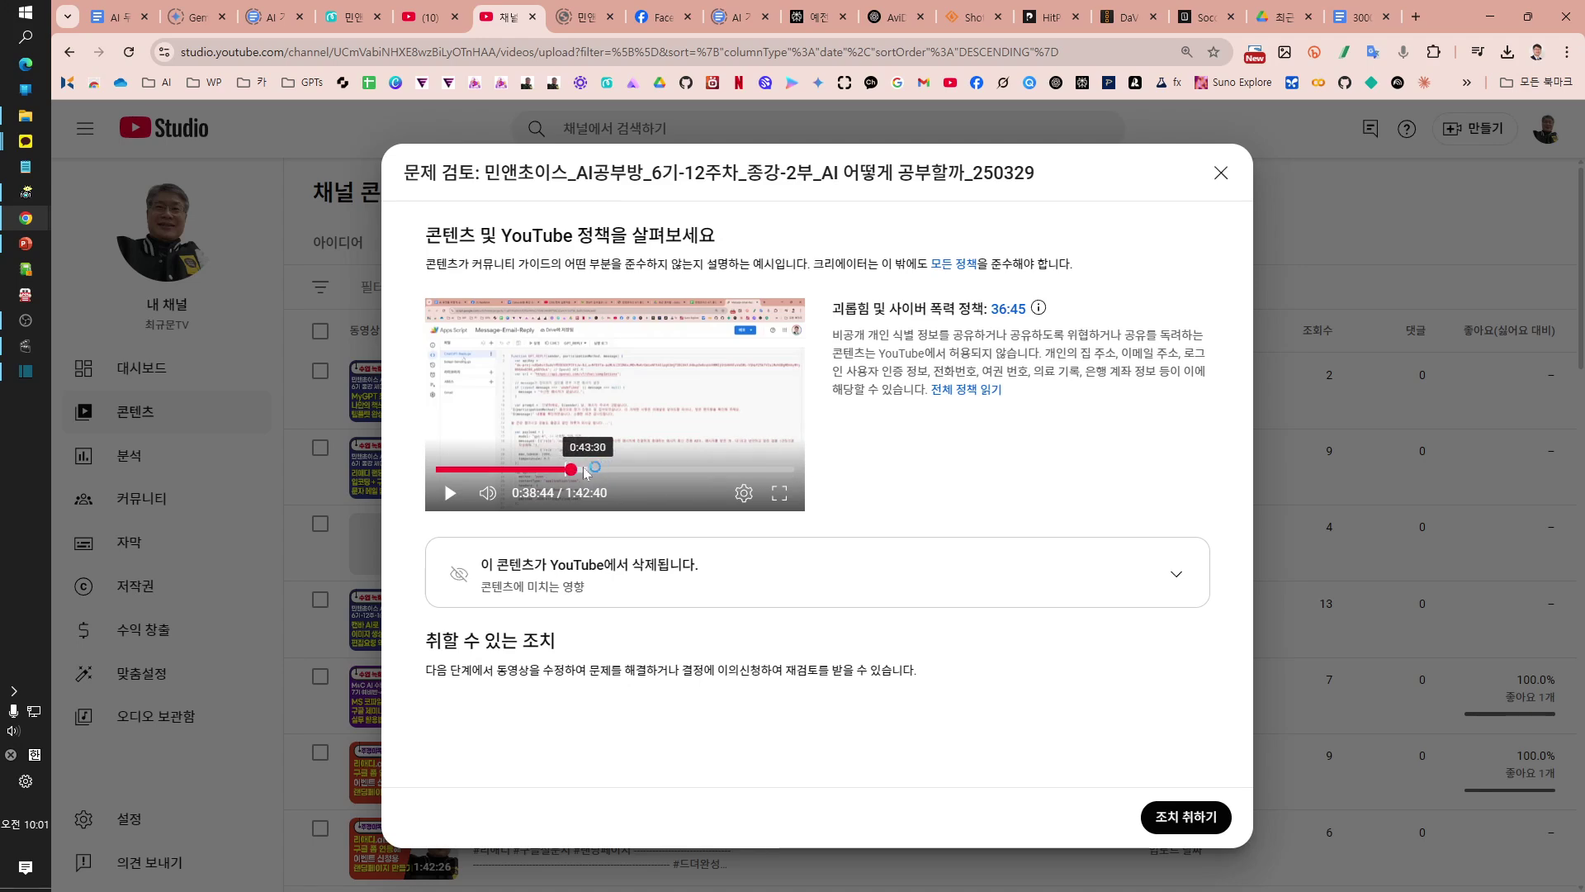
left_click_drag(572, 473, 738, 476)
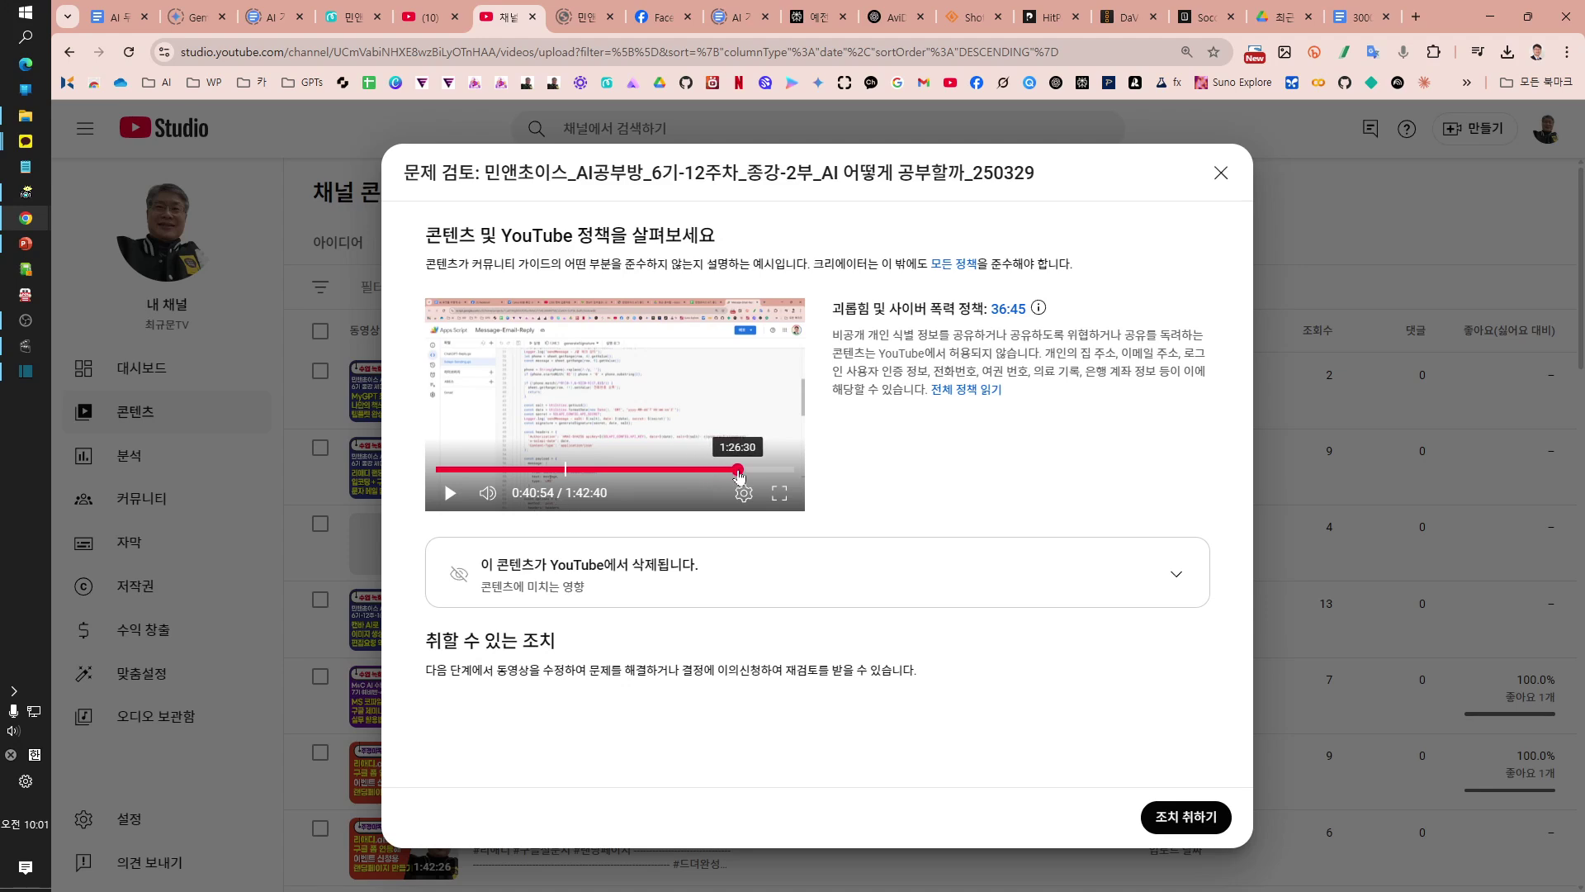
left_click_drag(738, 476, 603, 473)
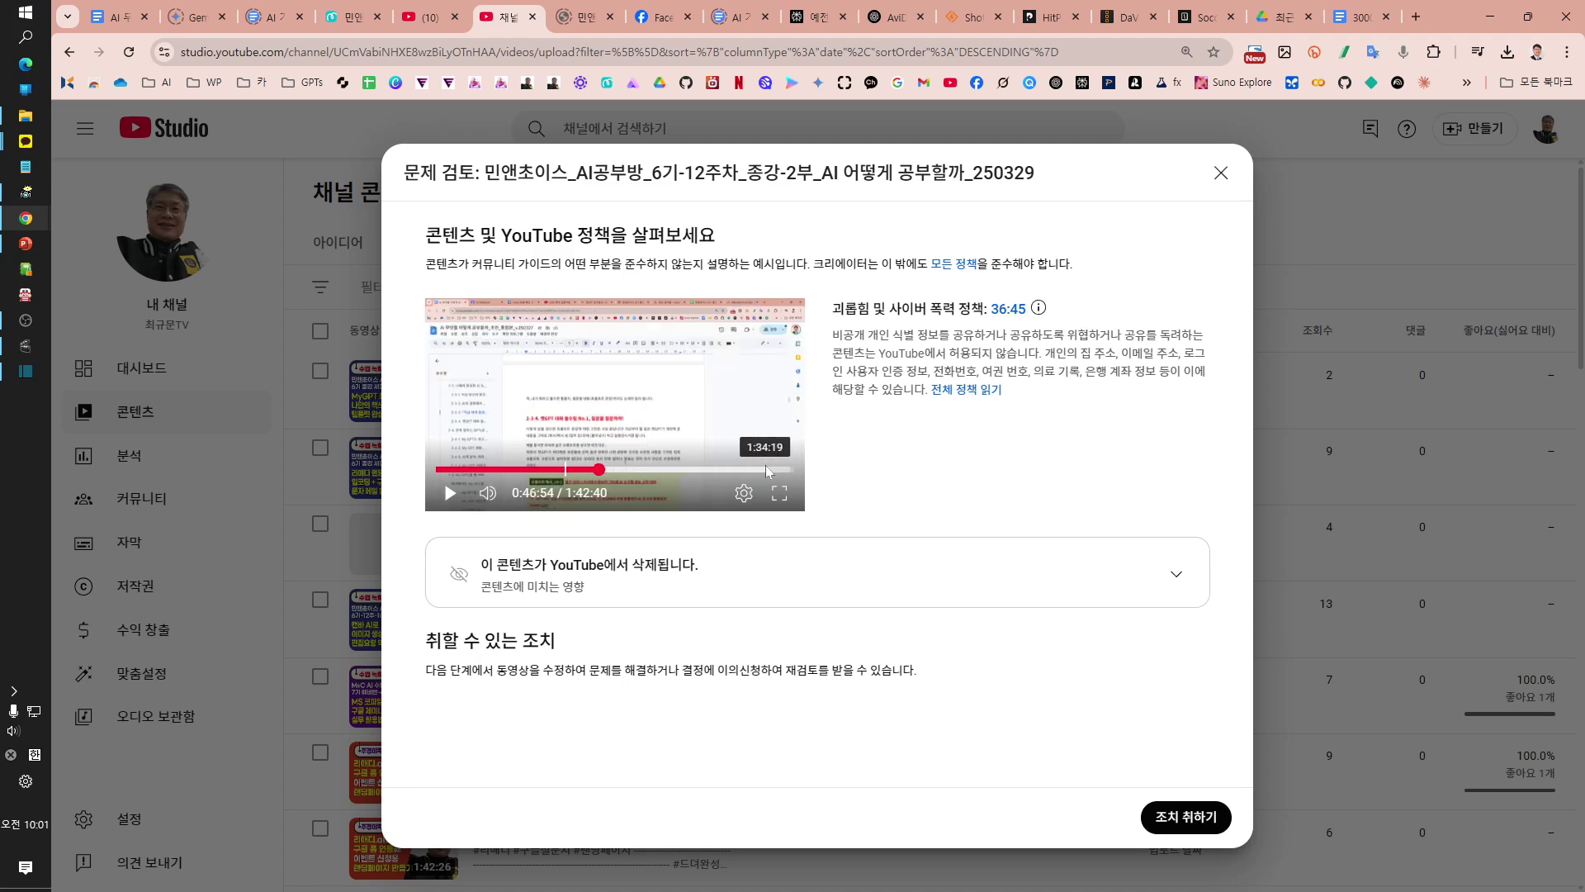
left_click_drag(600, 472, 677, 474)
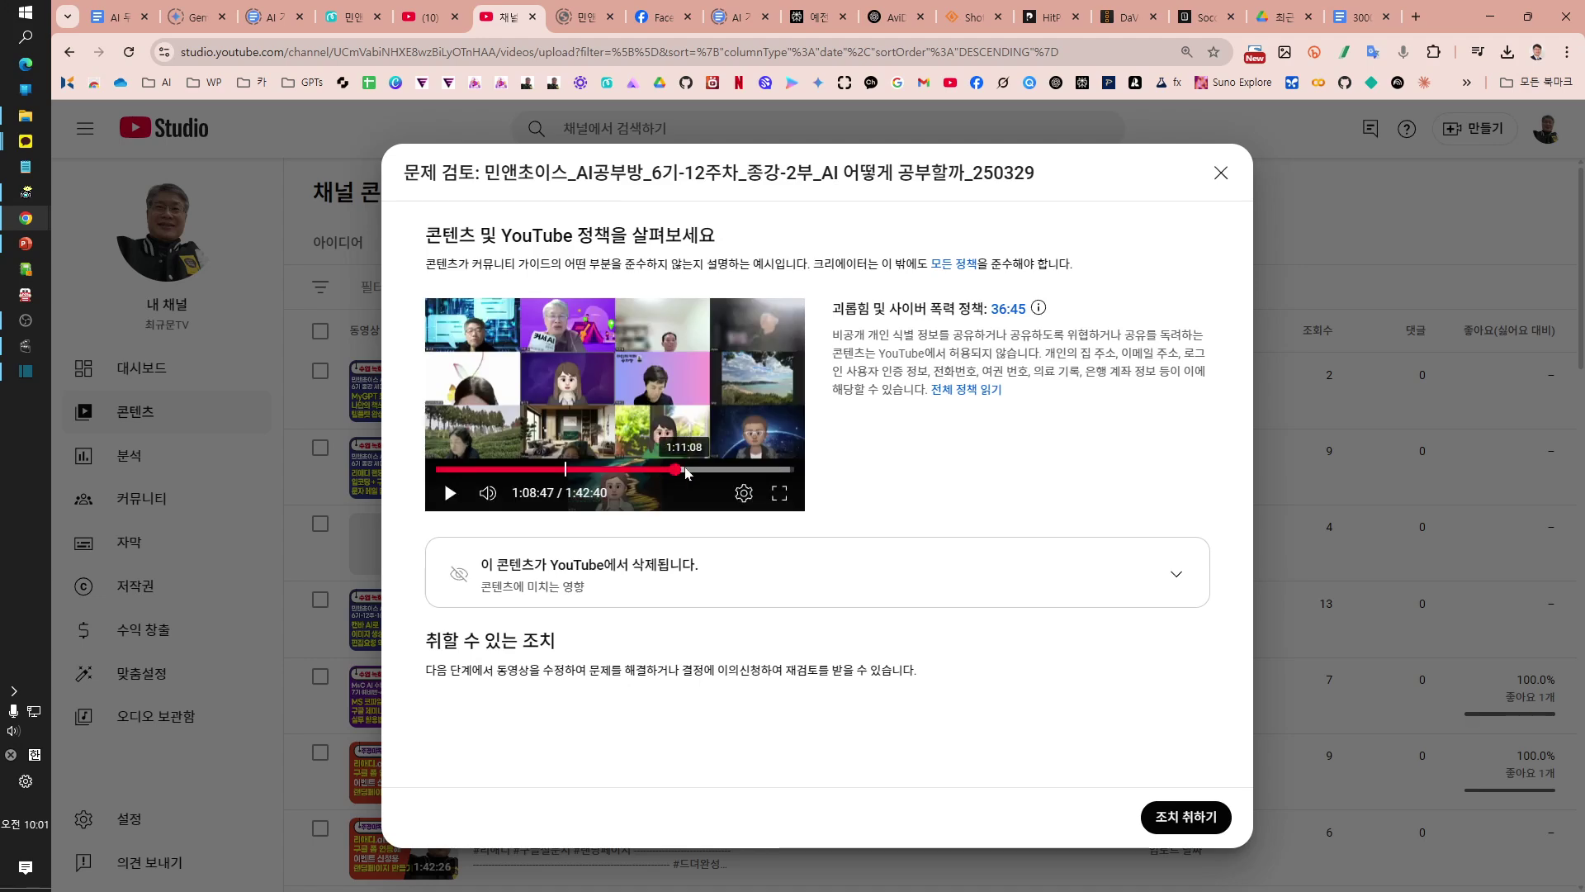
left_click_drag(676, 472, 769, 472)
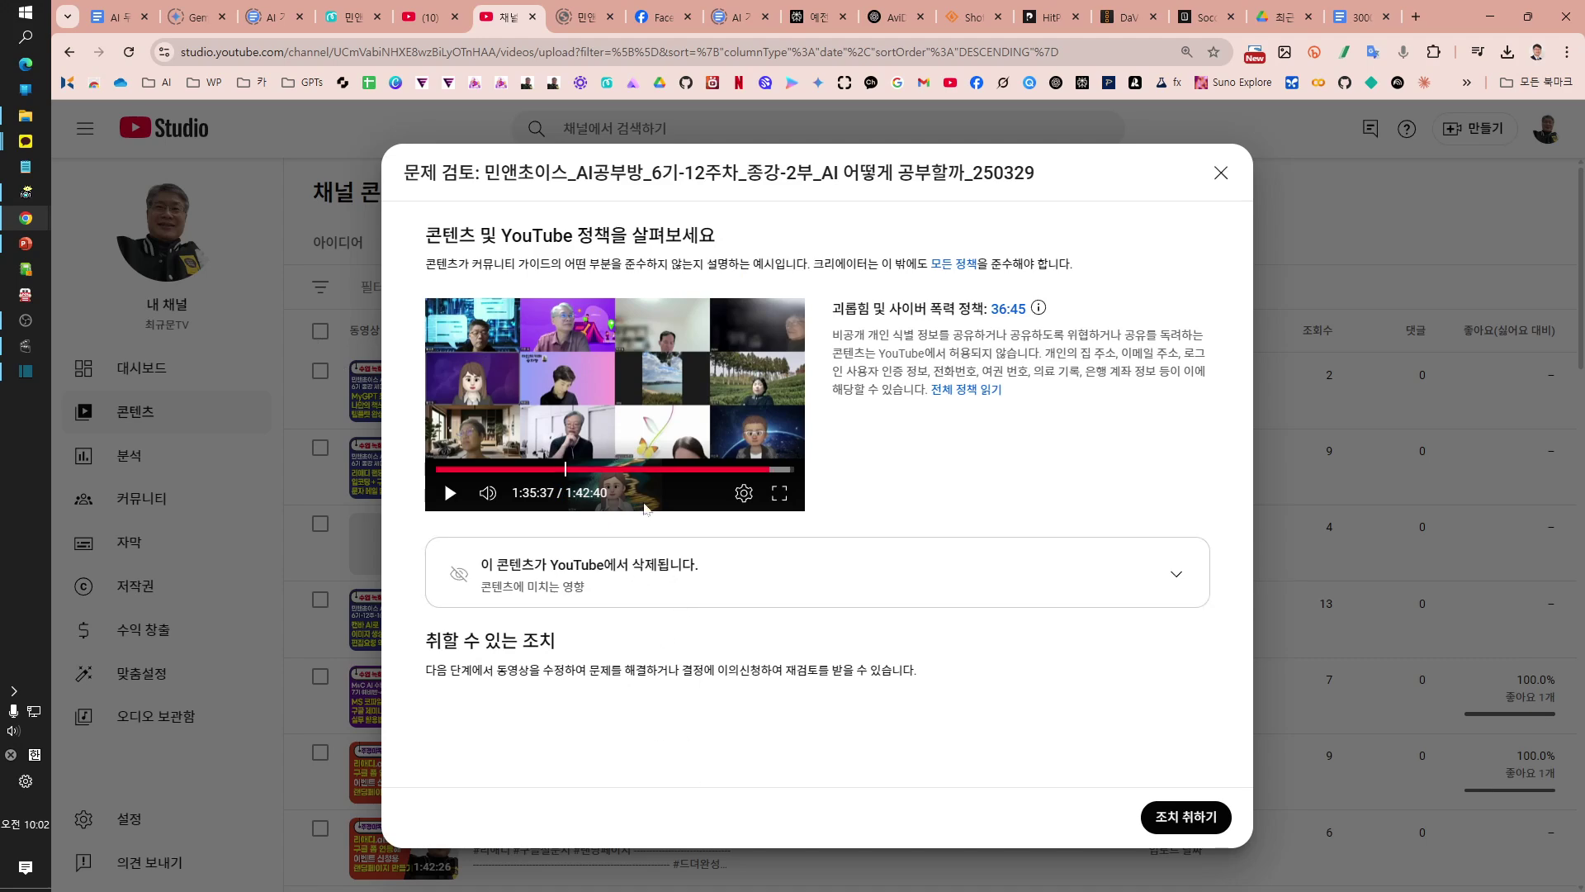
Step: Show the 조치 취하기 options: edit the video or appeal the decision
left_click(1186, 820)
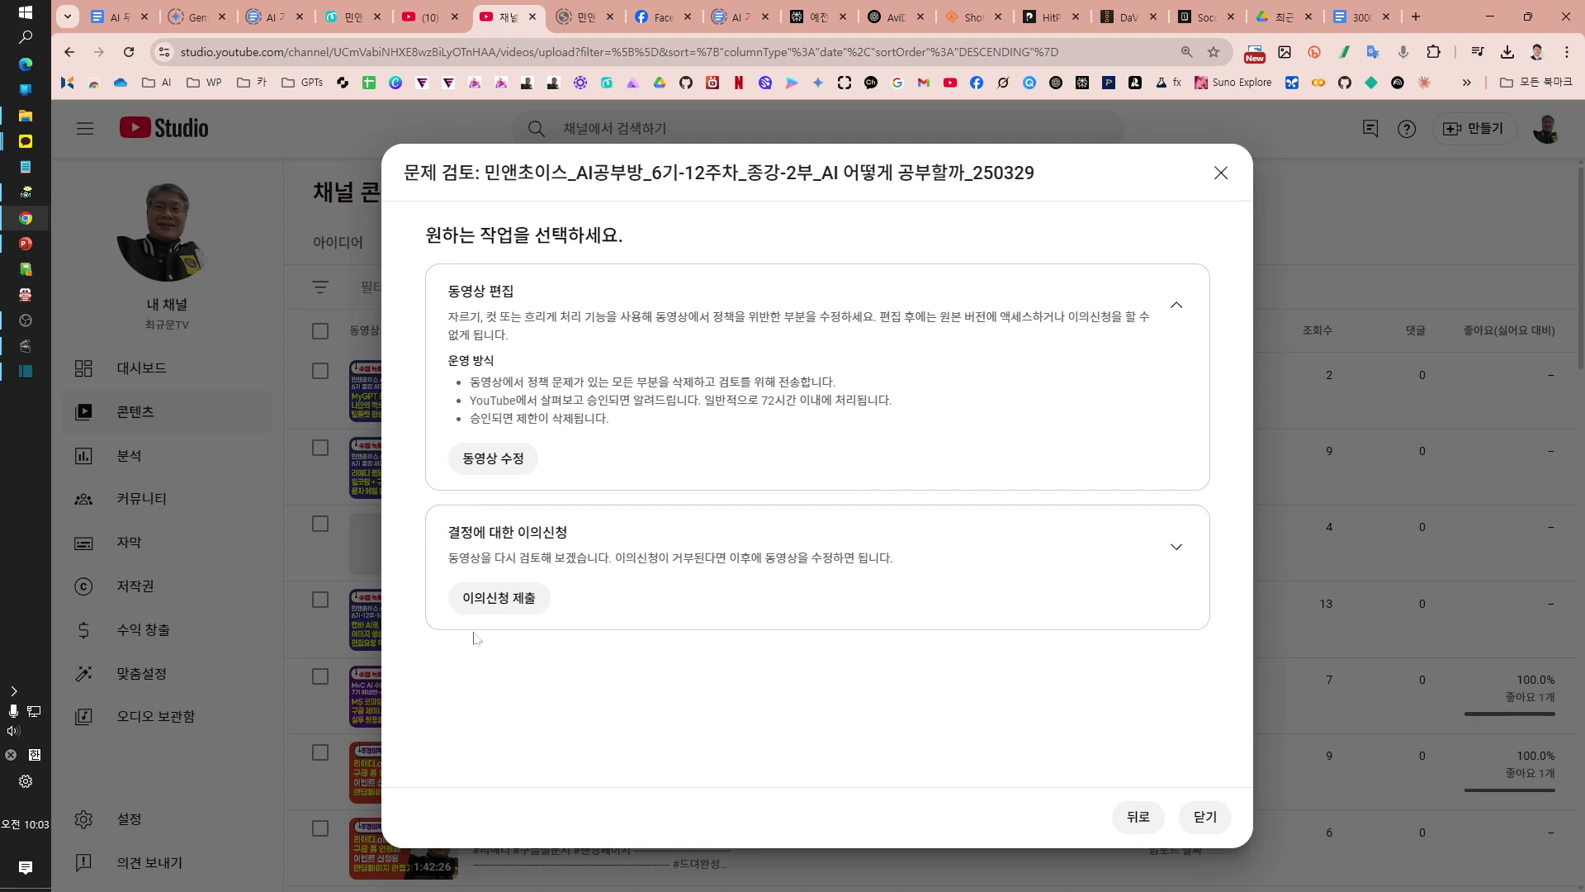
Step: Open the 동영상 수정 editor for the removed video and dismiss the edit-method tip
left_click(486, 468)
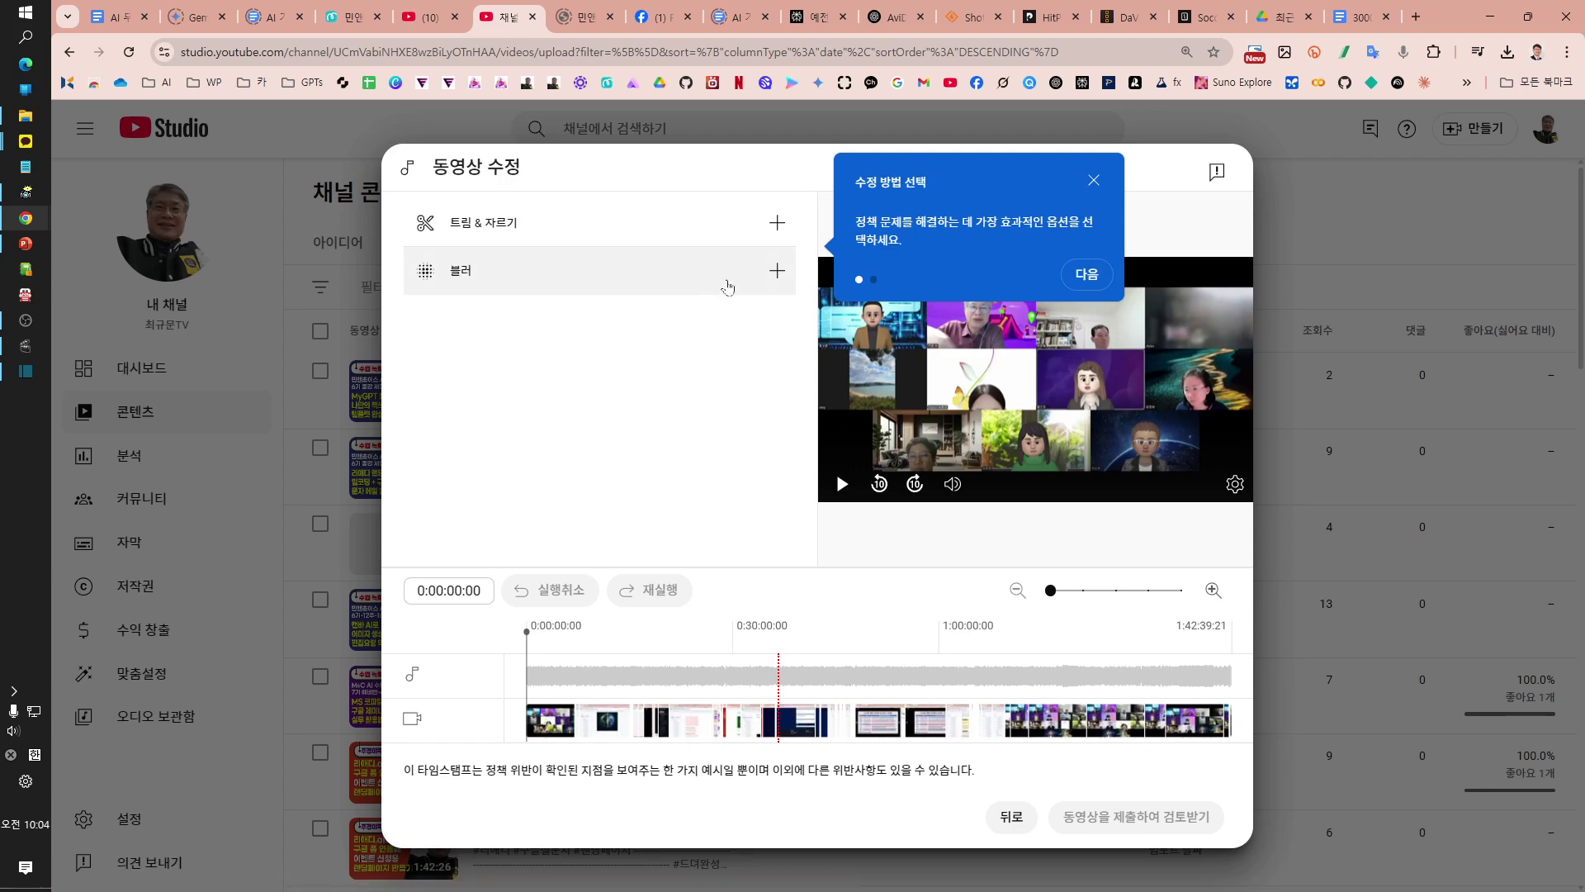
left_click(1094, 182)
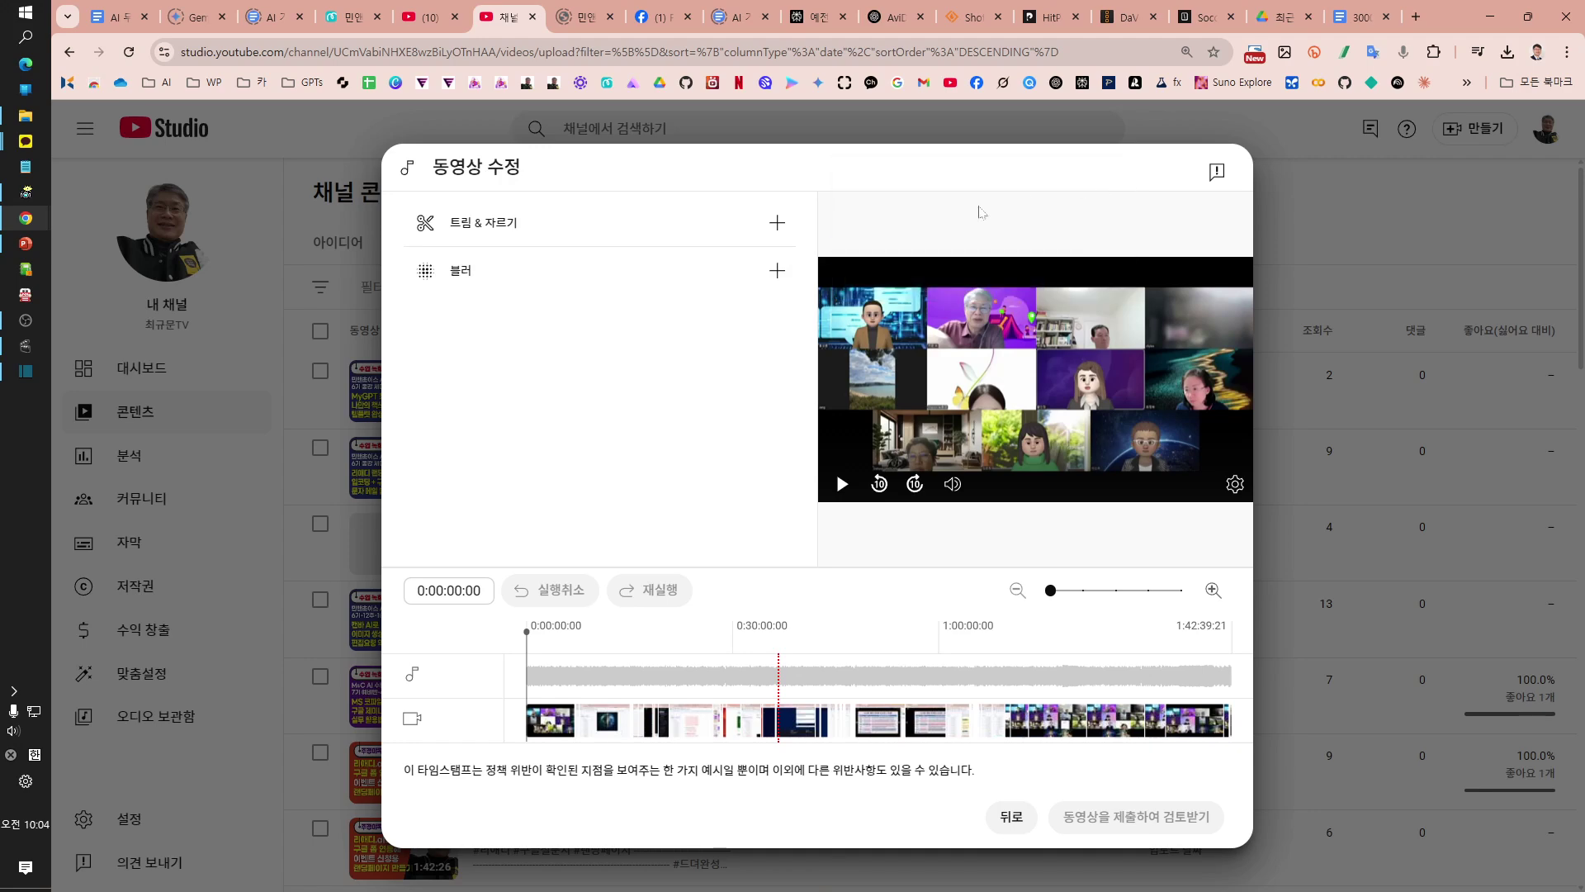
Step: Open the 블러 menu offering face blur and custom blur
left_click(719, 287)
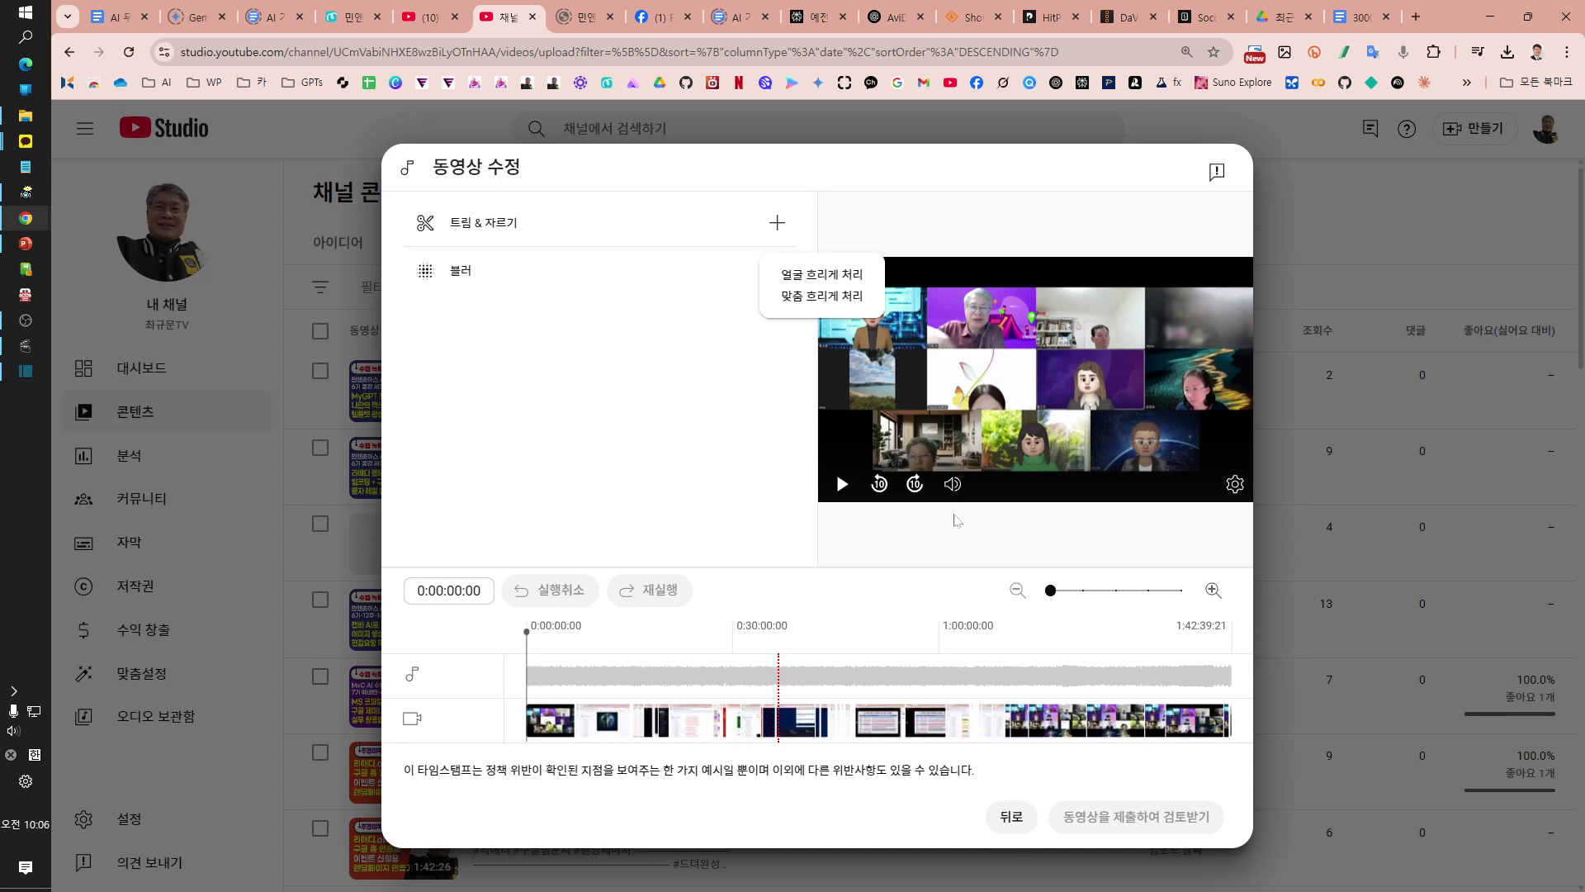
Step: Add a custom blur and set its shape to rectangle
left_click(820, 297)
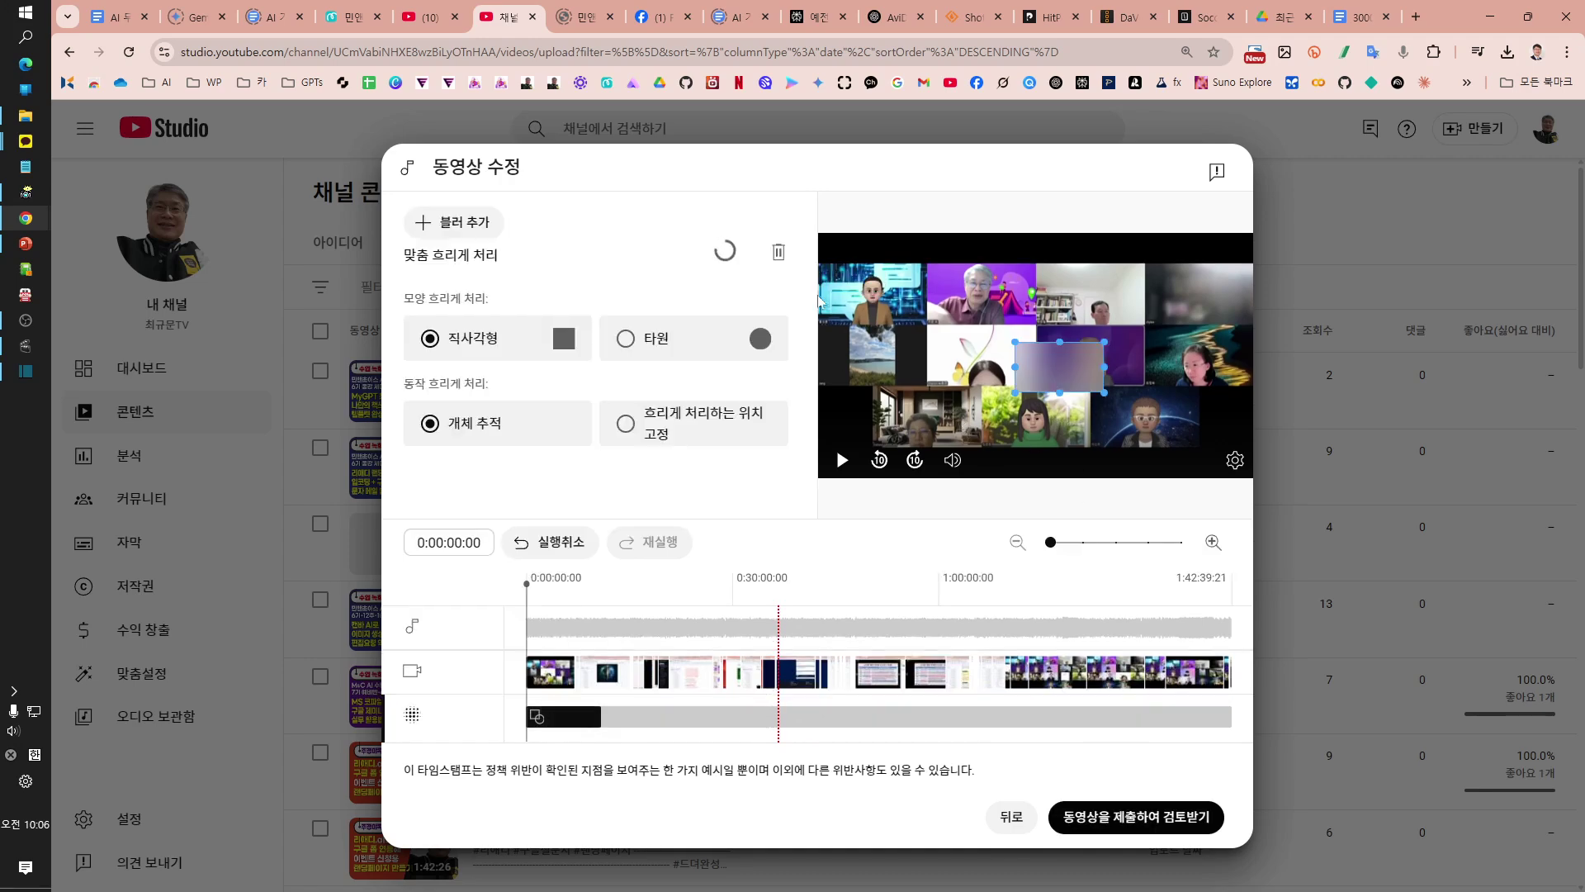
left_click(529, 357)
left_click(636, 346)
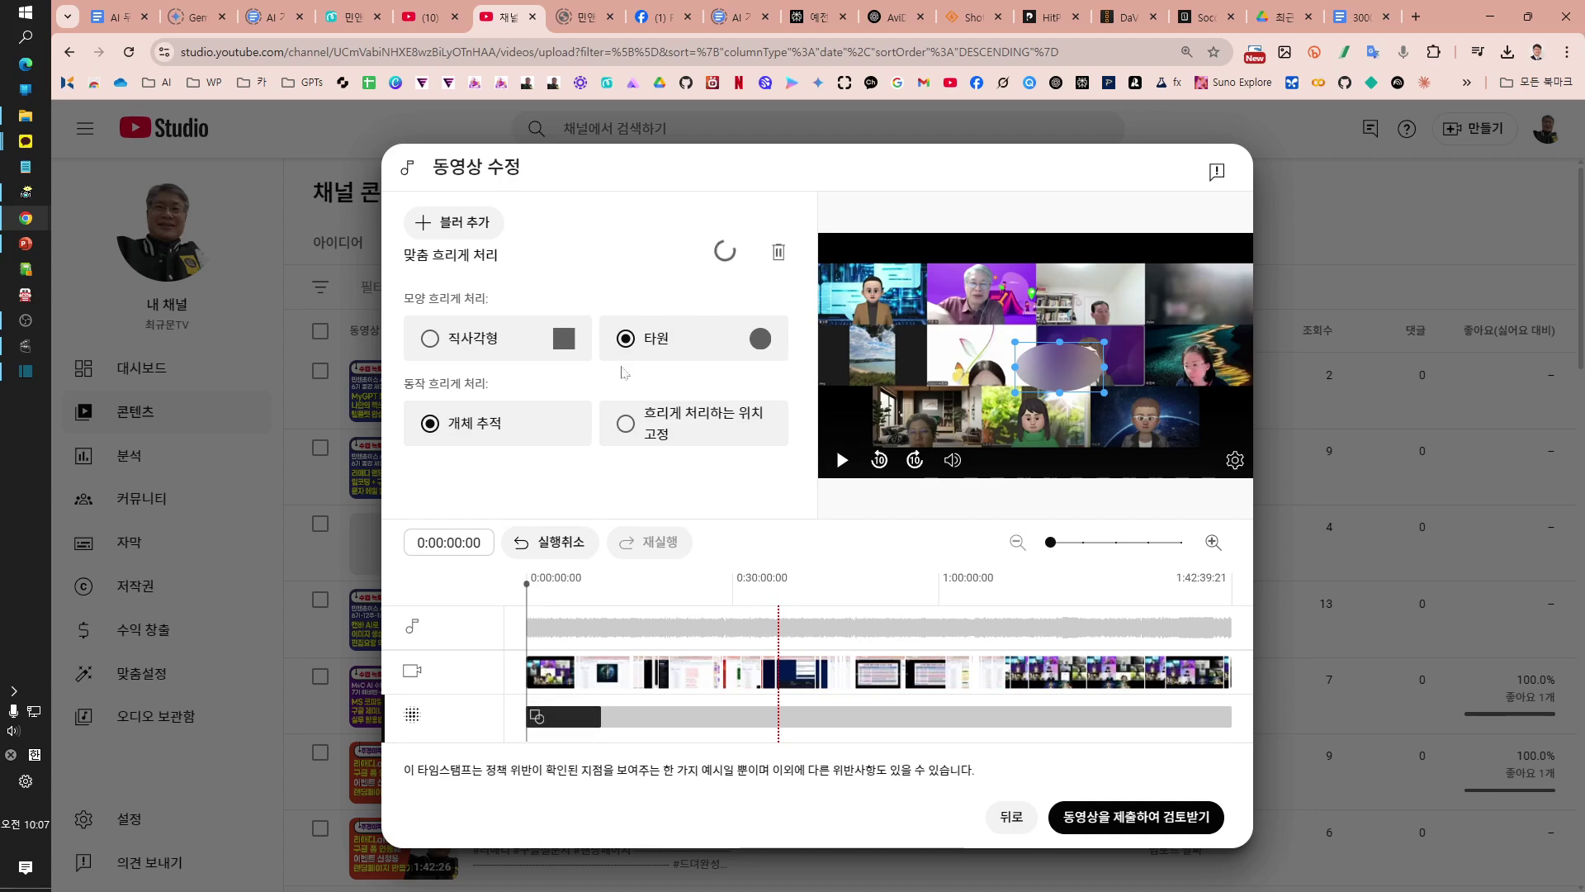
left_click(428, 339)
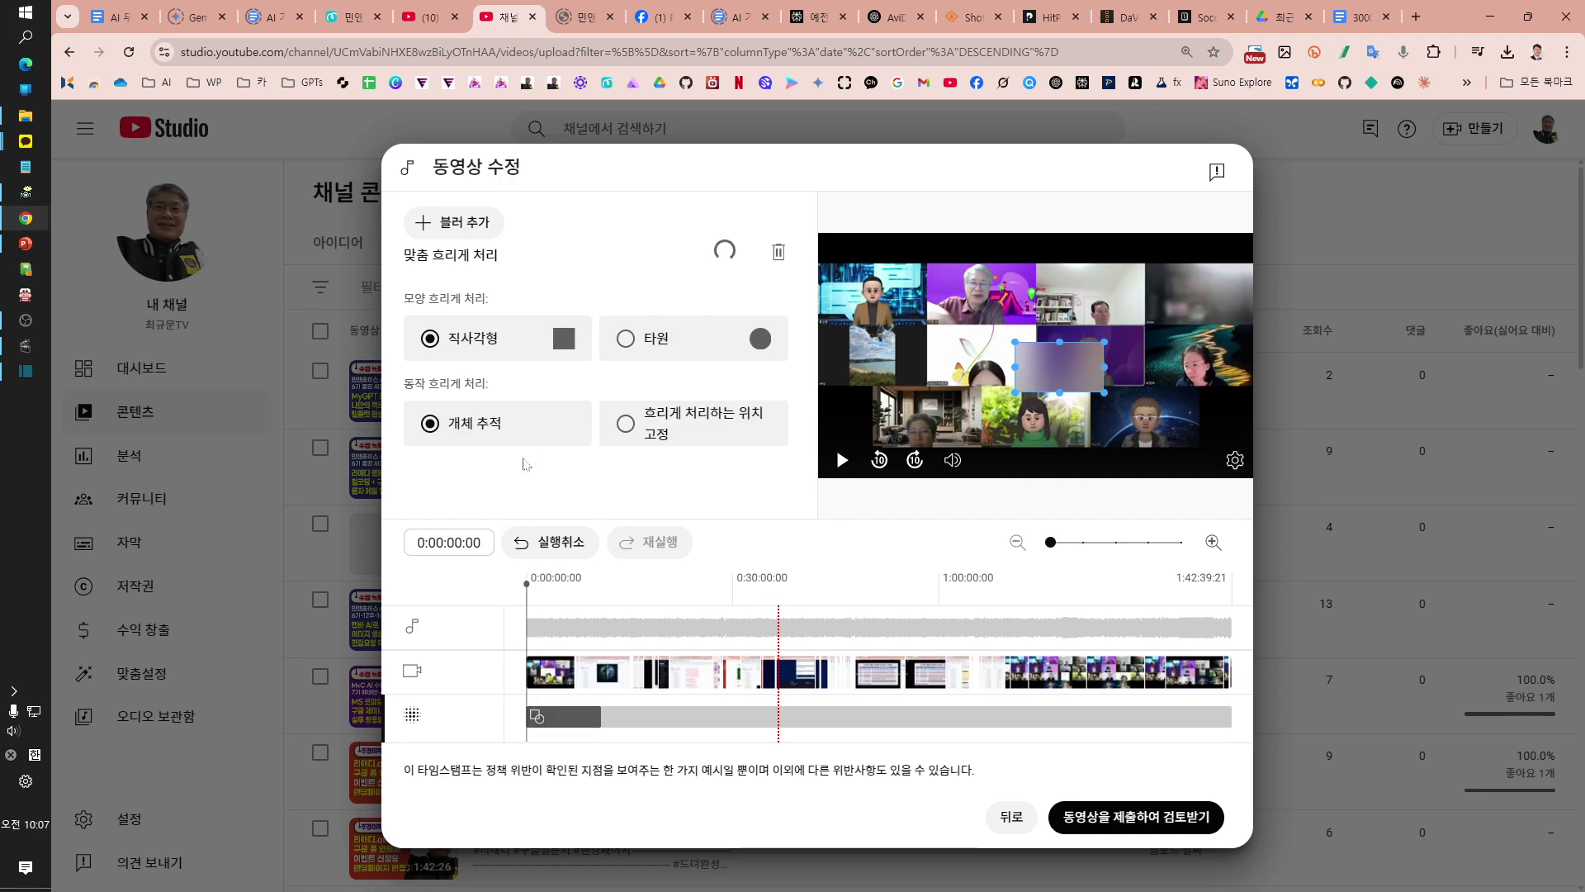
Step: Make the blur stay in a fixed position instead of tracking an object
left_click(455, 423)
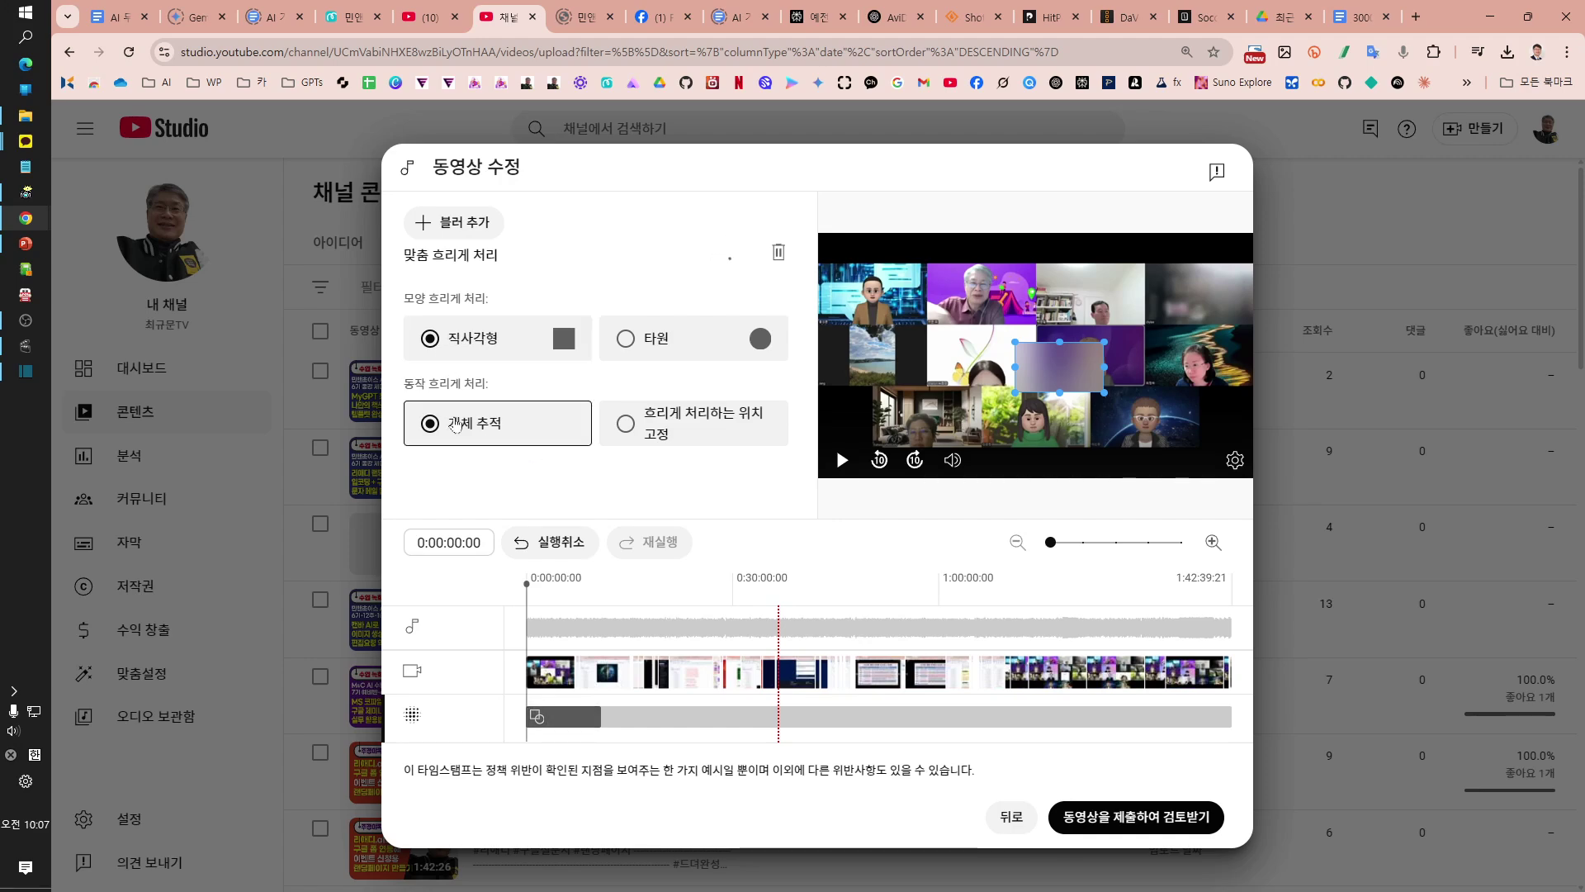
left_click(680, 428)
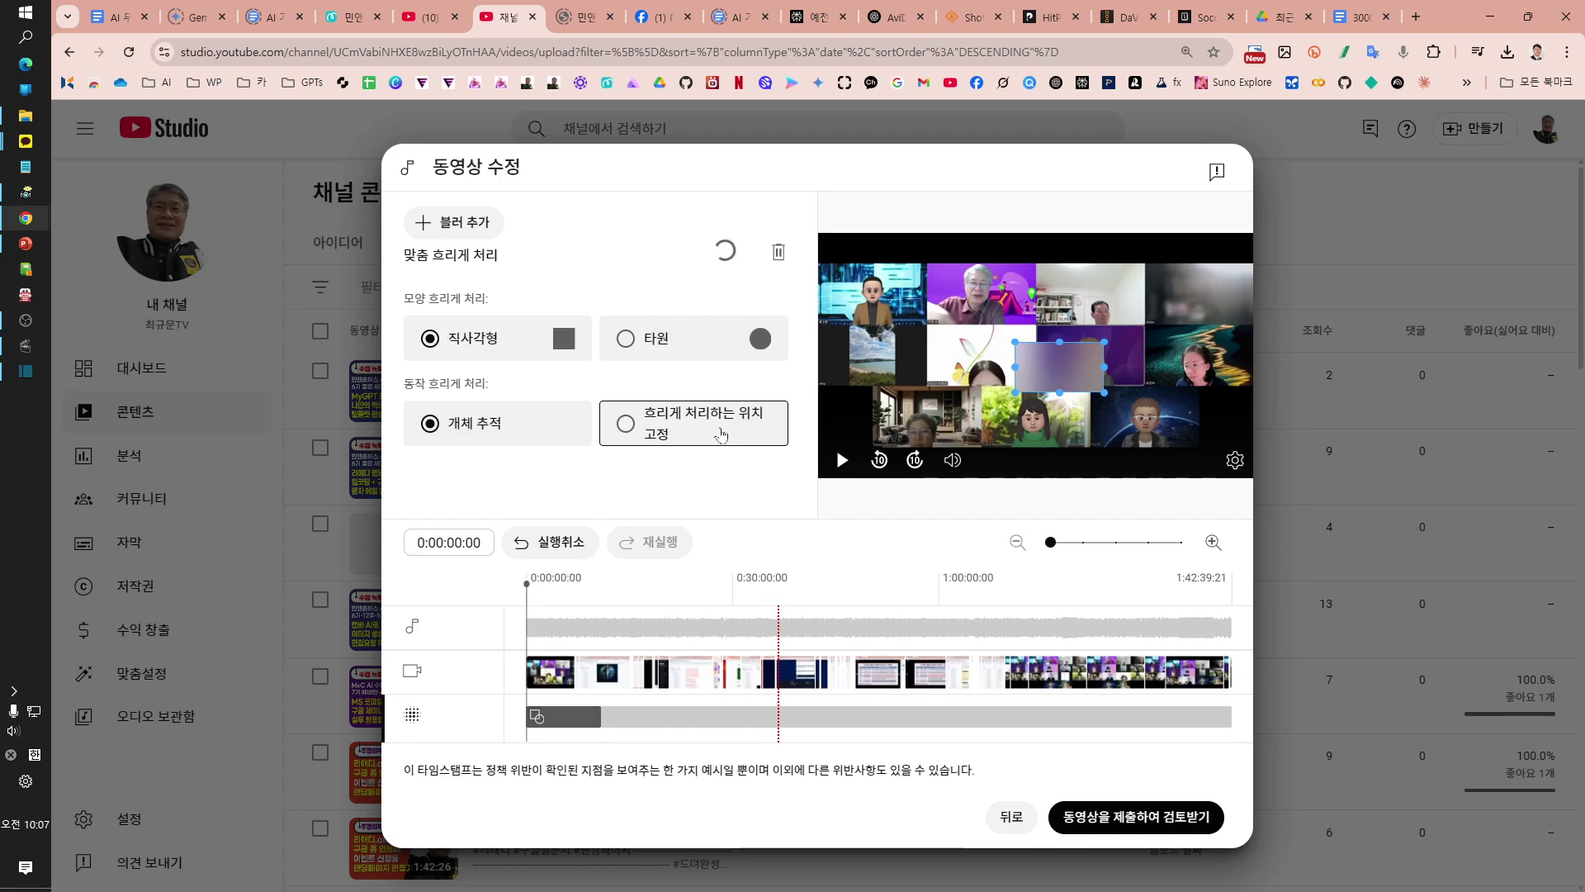
left_click(631, 434)
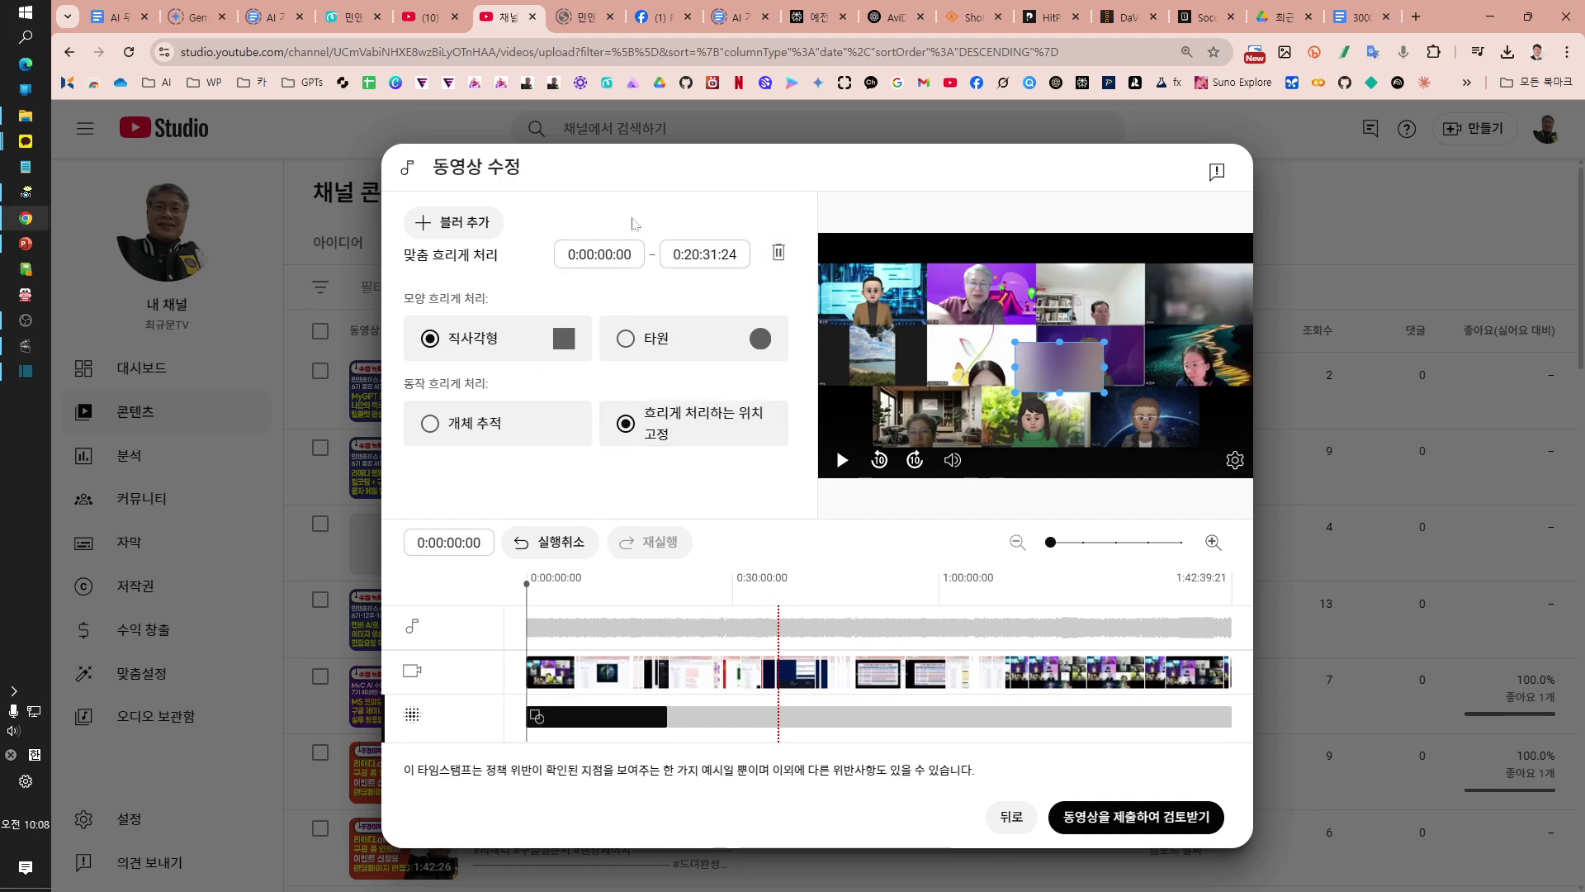
left_click(434, 428)
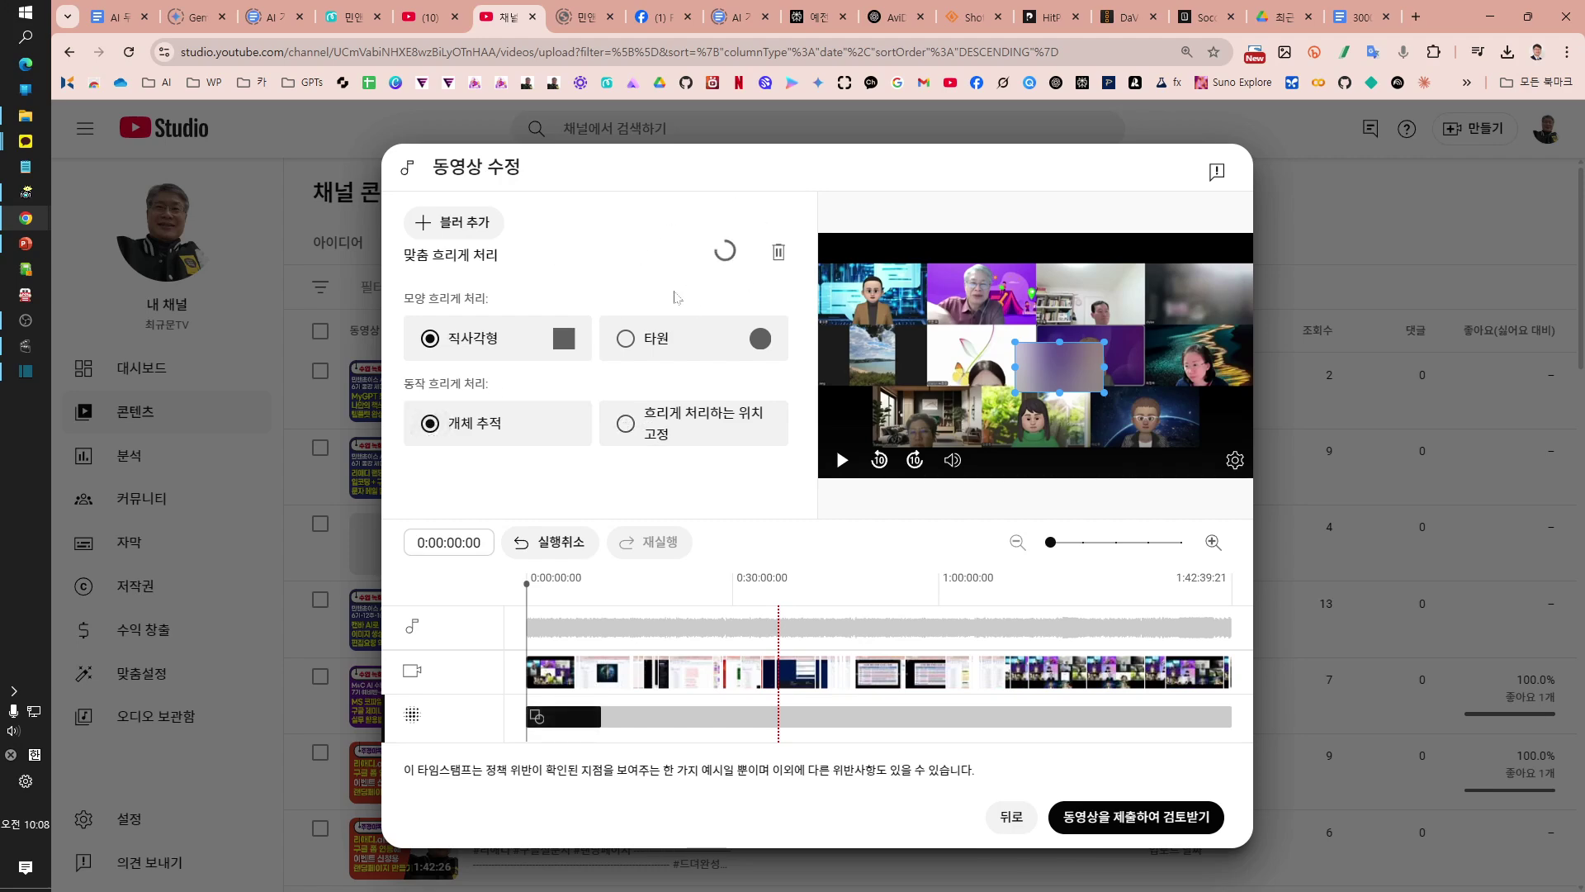
left_click(628, 427)
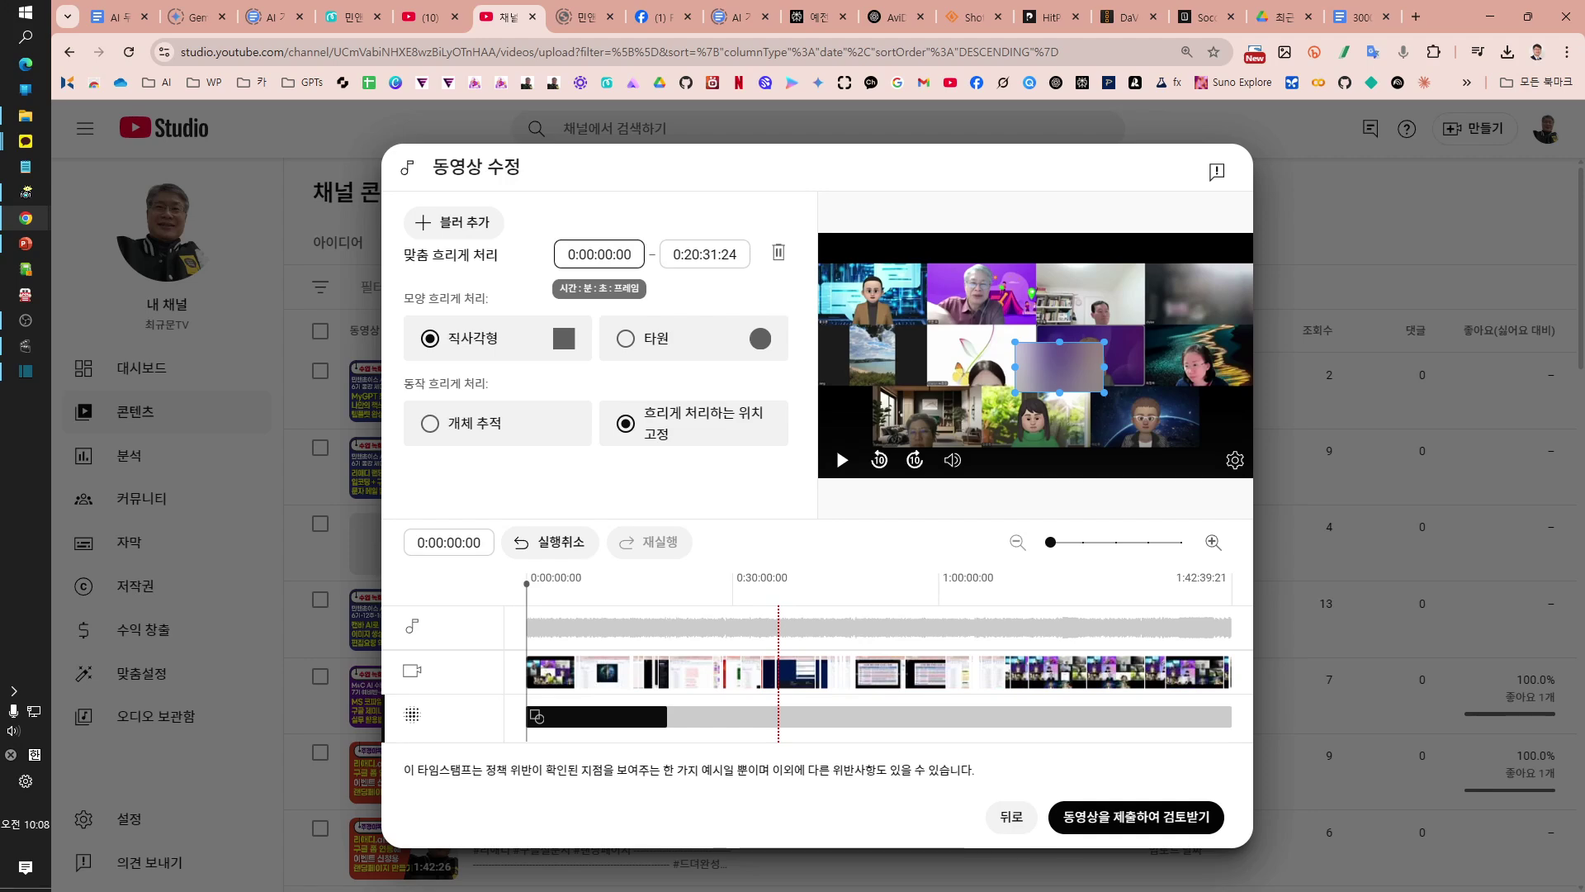
Step: Set the blur's start time to 0:36:45:00 and end time to 0:38:38:24
left_click(590, 254)
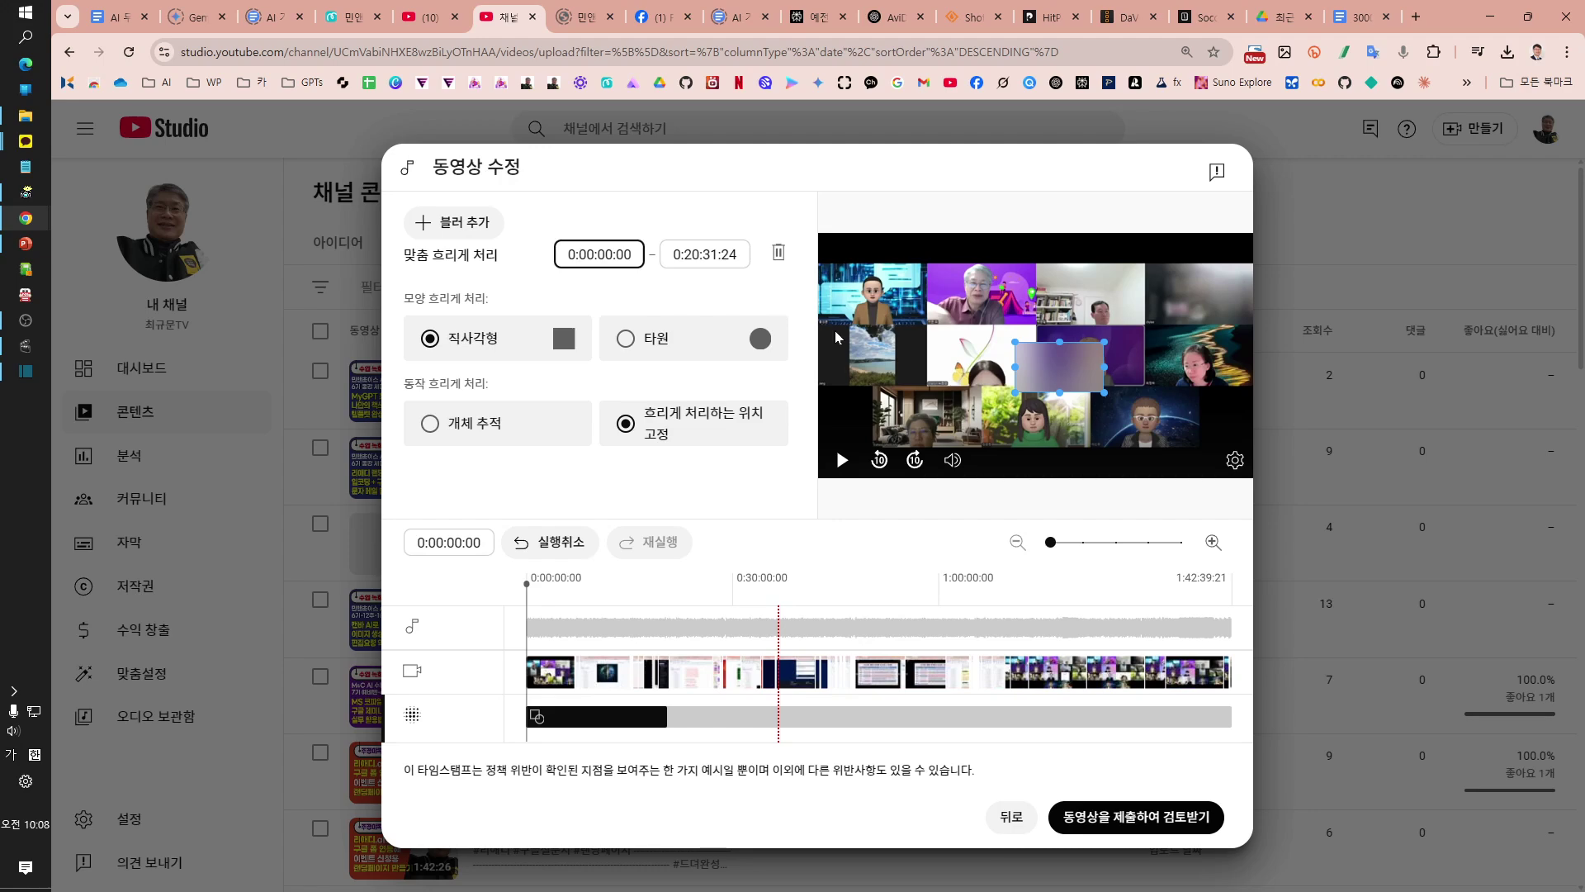
key("Delete")
key("Delete")
type("36:")
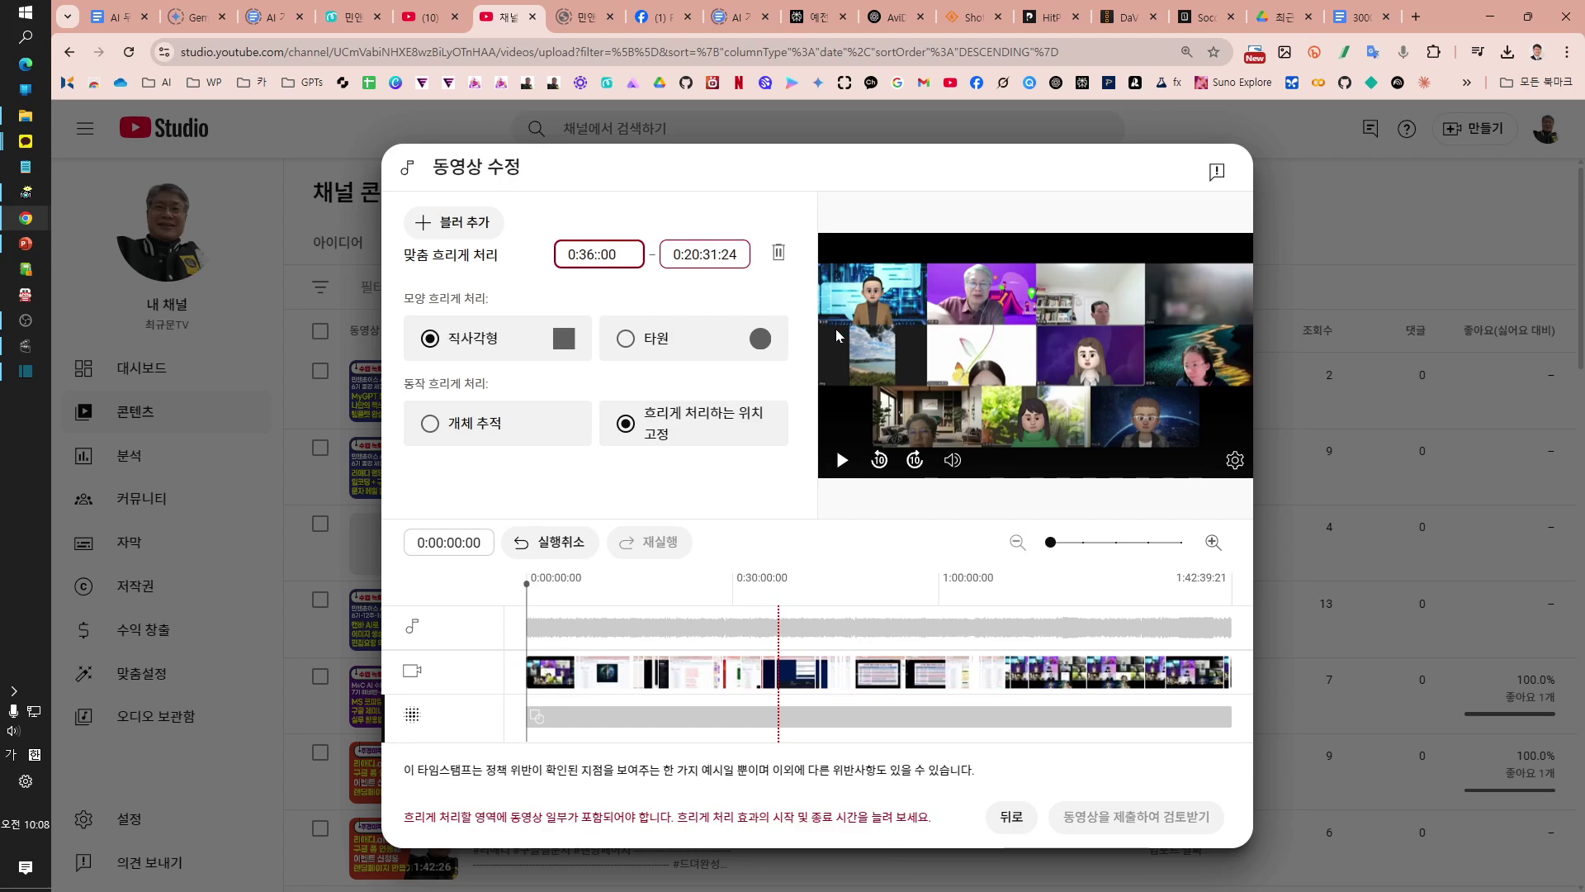
type("45")
left_click(705, 253)
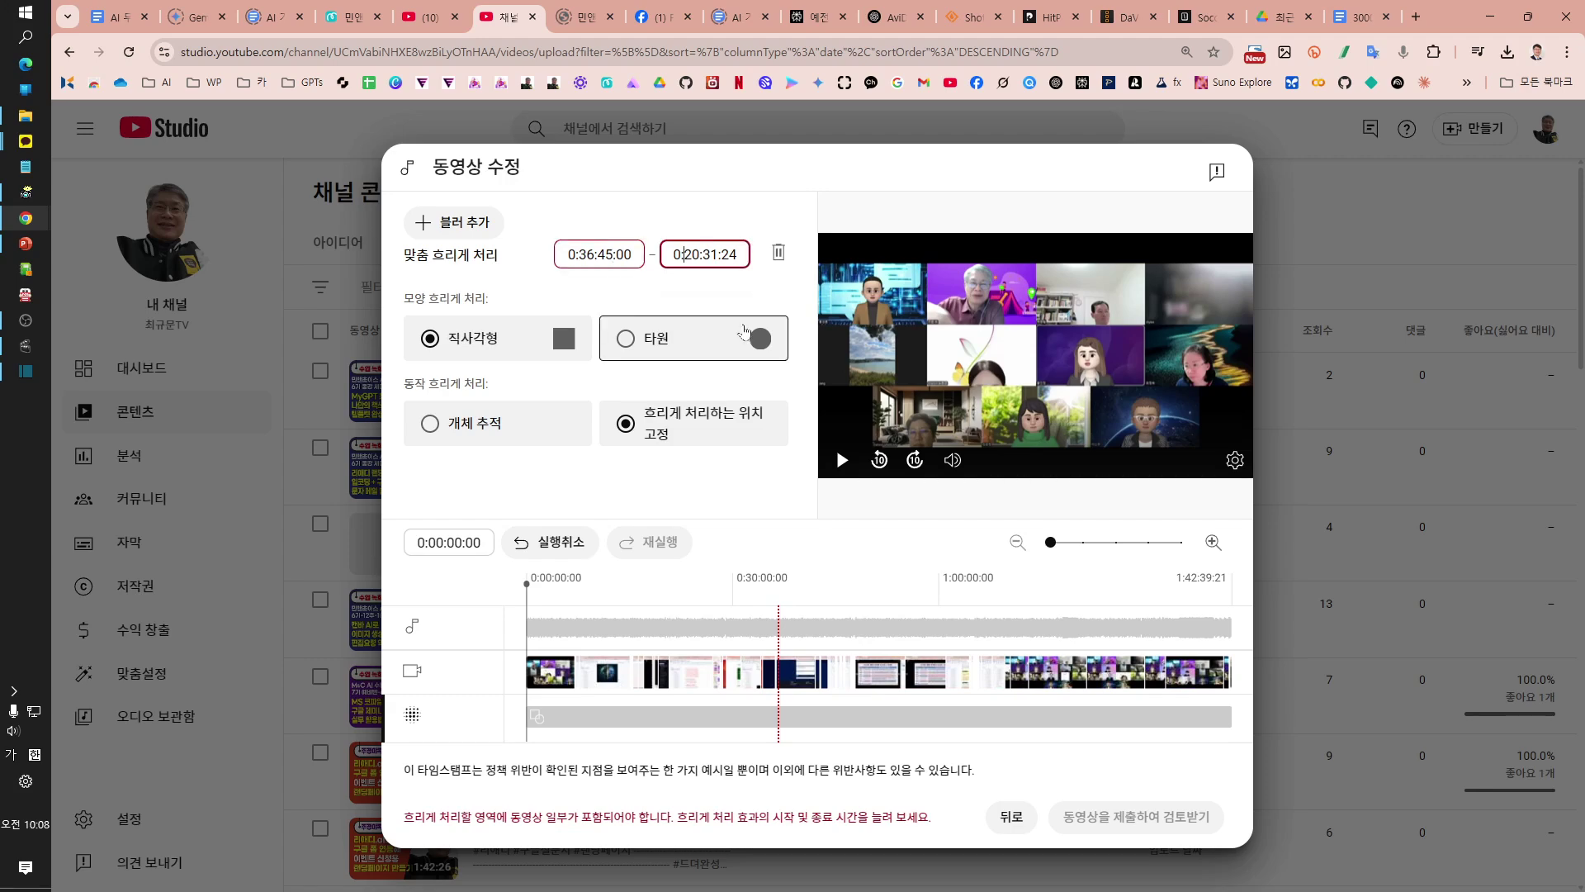
key("BackSpace")
key("BackSpace")
type("38")
key("BackSpace")
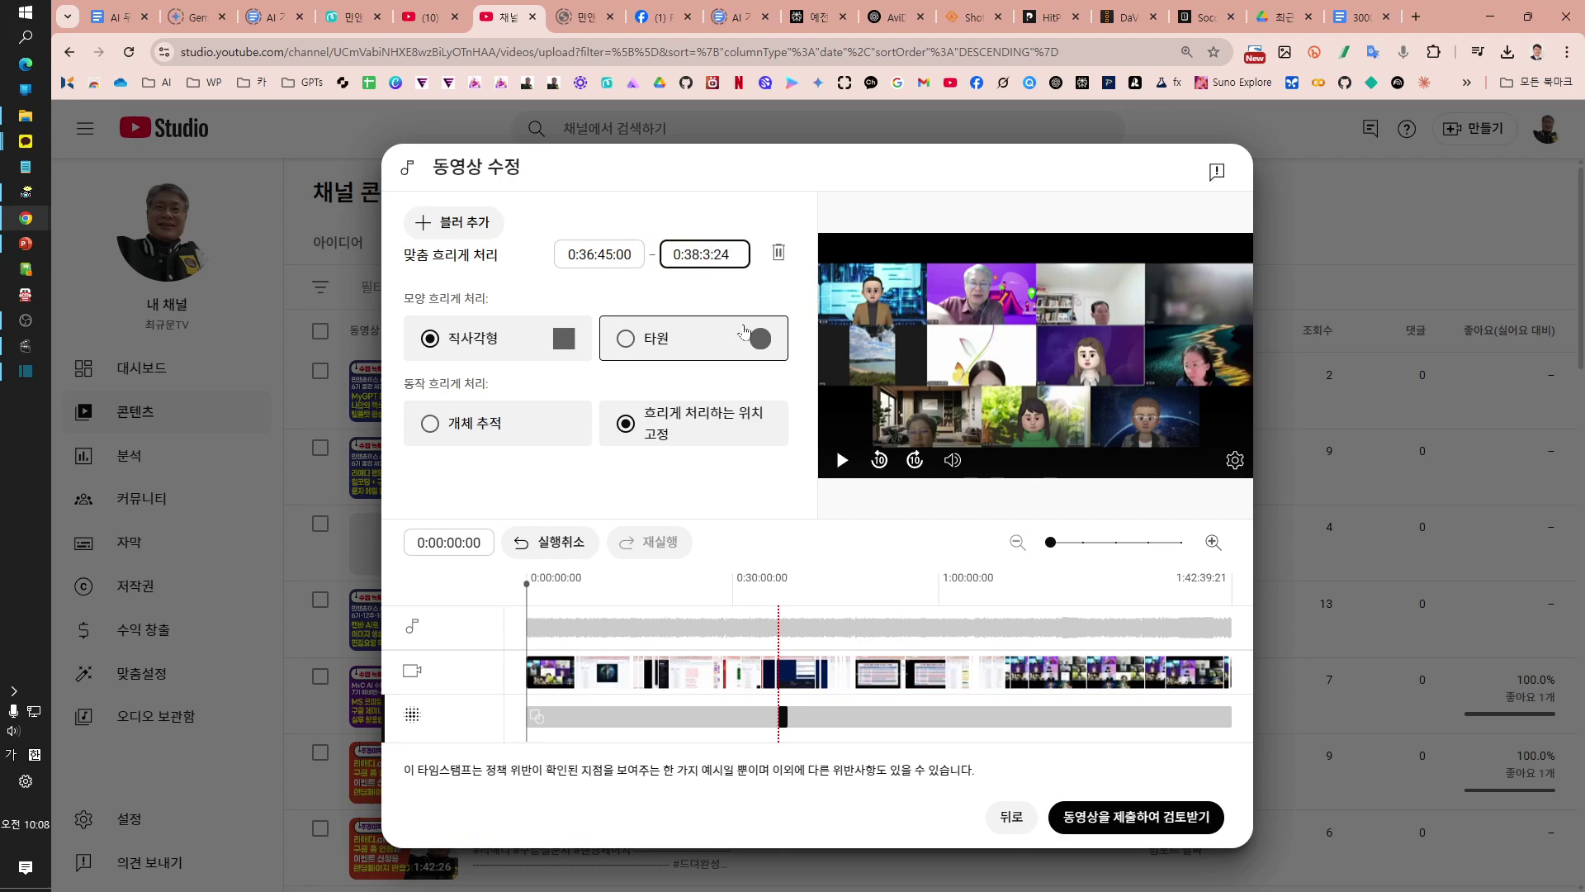
type("8")
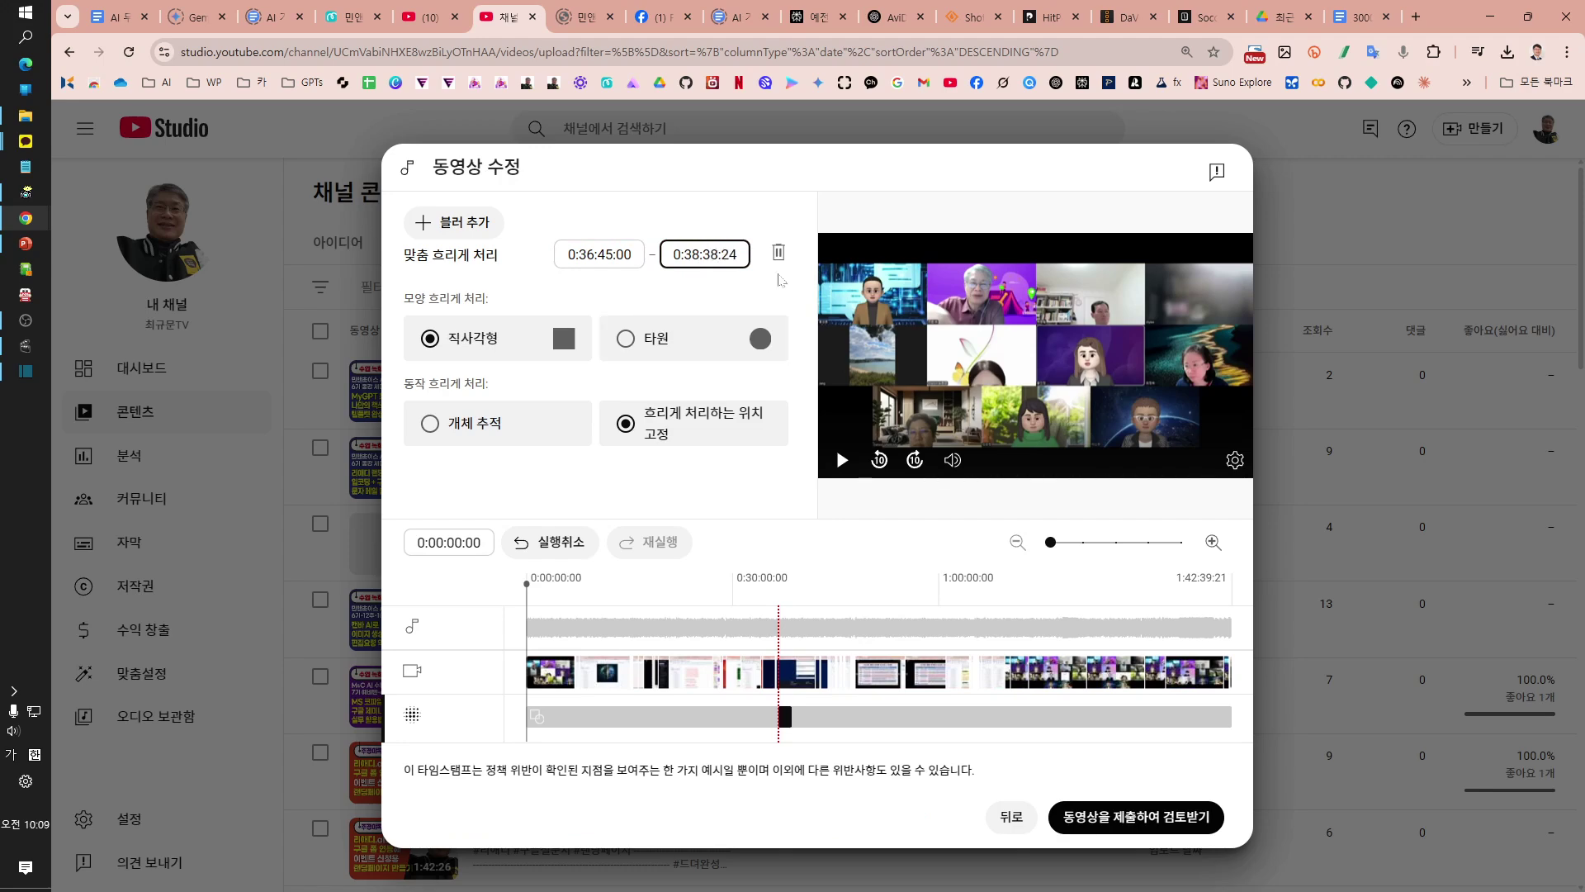
left_click(675, 285)
Step: Scrub the preview to 0:38:03:04 to see the blur box over the spreadsheet
left_click_drag(526, 595, 788, 604)
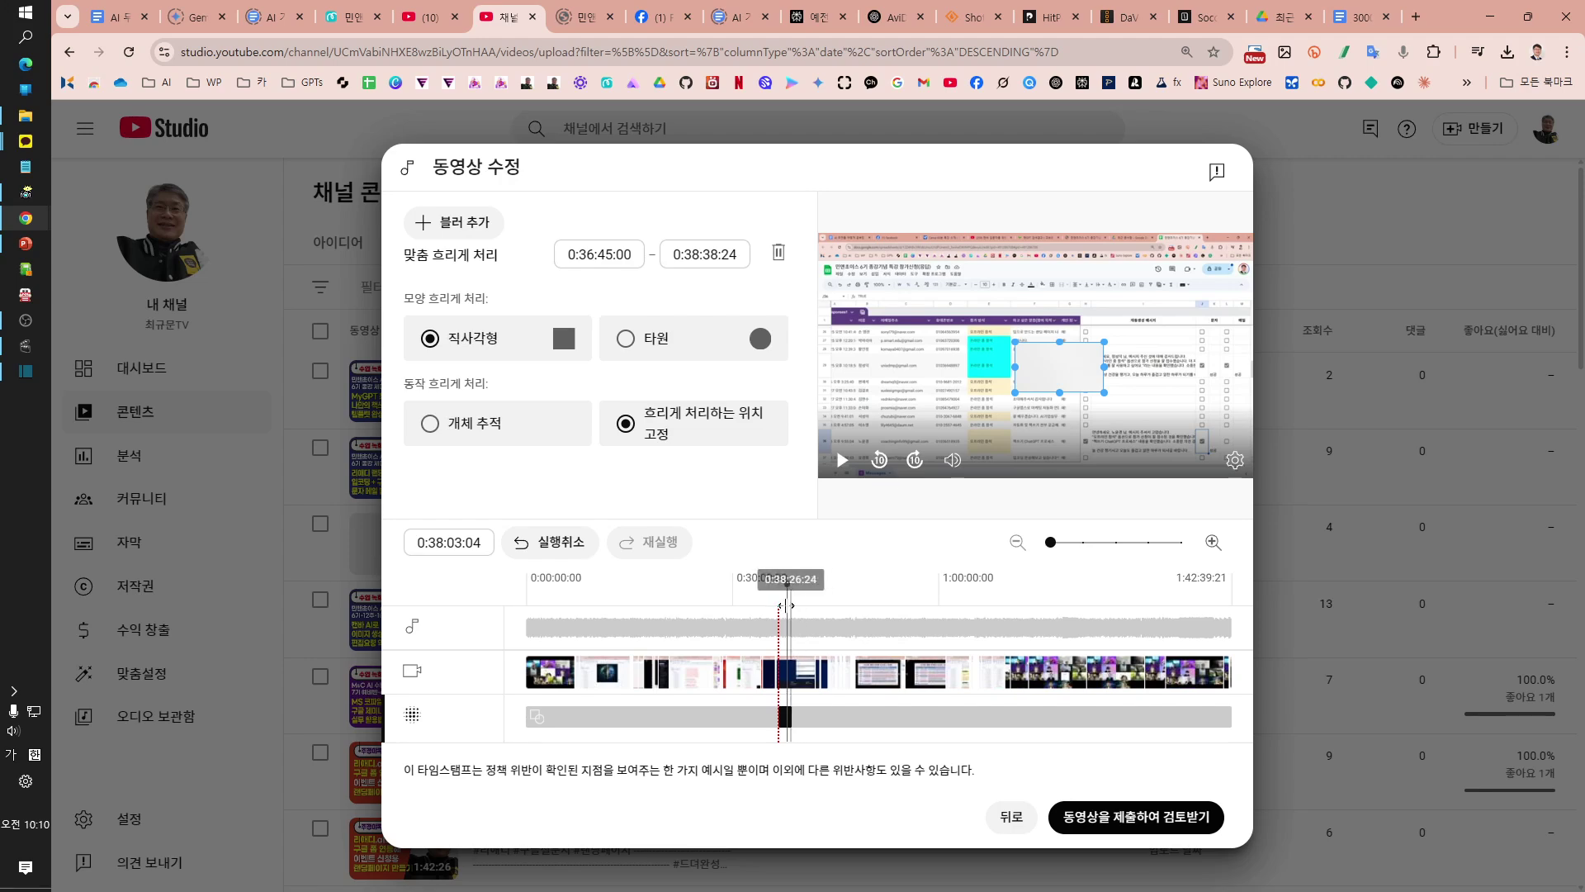
mouse_move(786, 606)
left_mouse_down()
mouse_move(799, 610)
mouse_move(786, 615)
left_mouse_up()
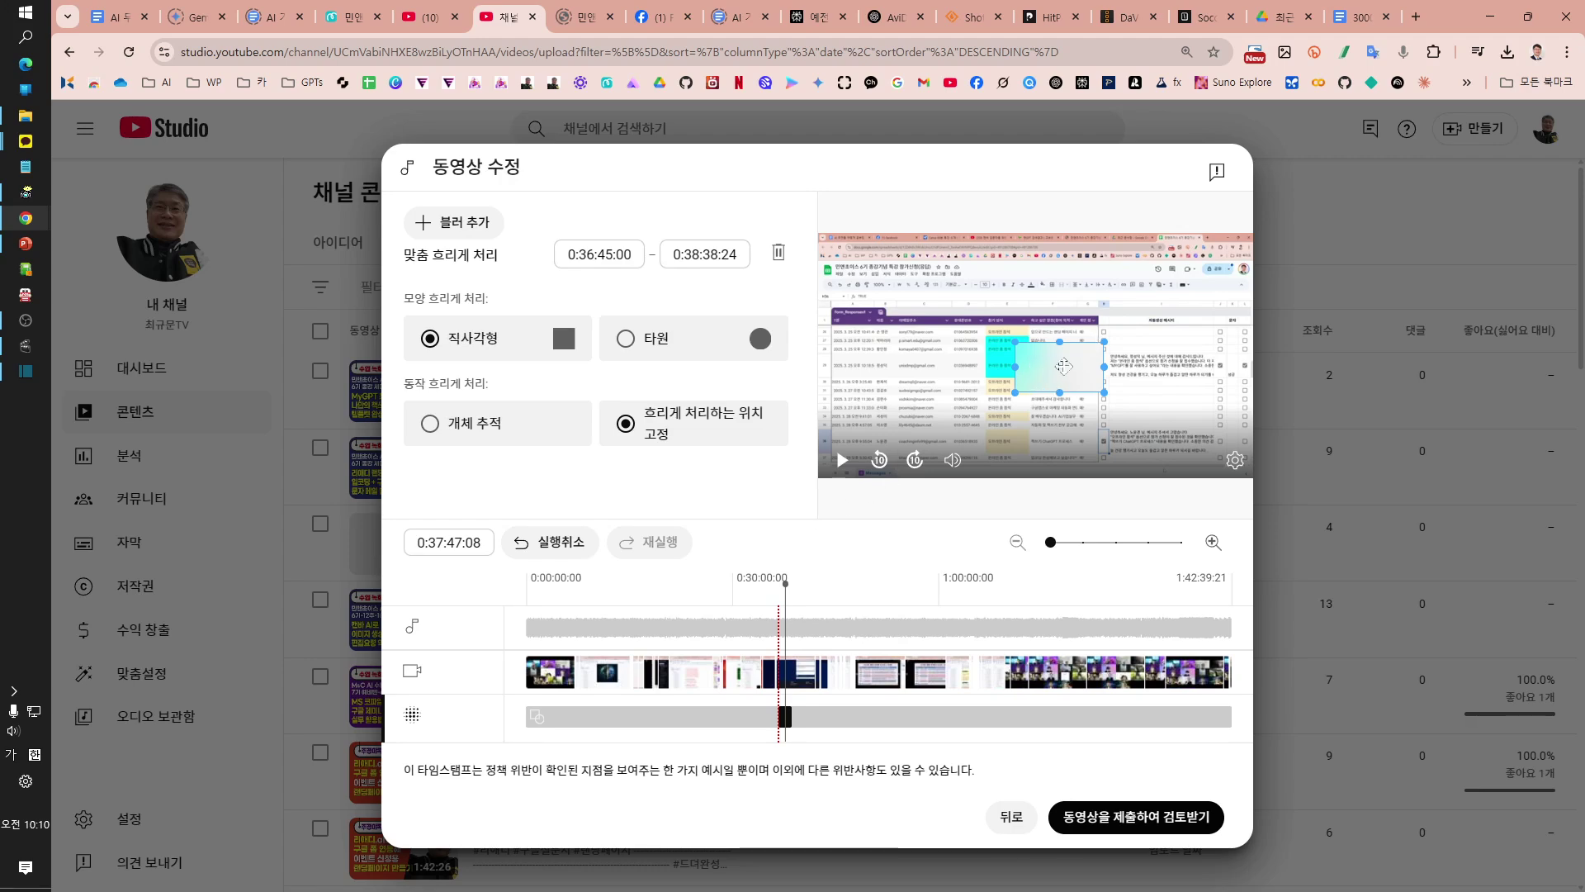
left_click_drag(1063, 366, 946, 356)
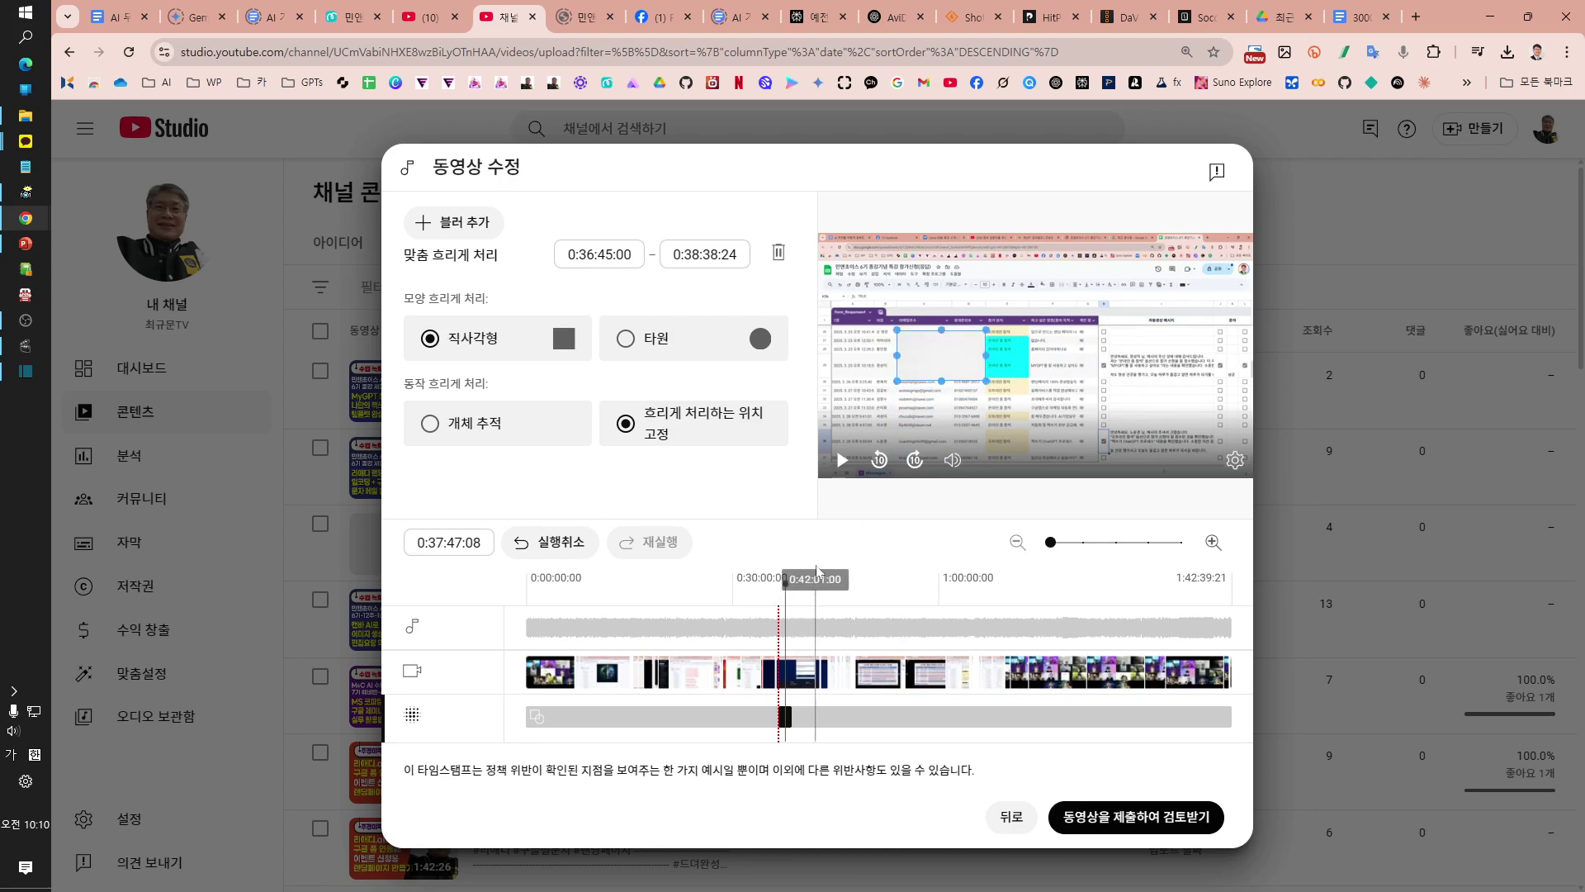
mouse_move(786, 591)
left_mouse_down()
mouse_move(820, 589)
mouse_move(788, 590)
left_mouse_up()
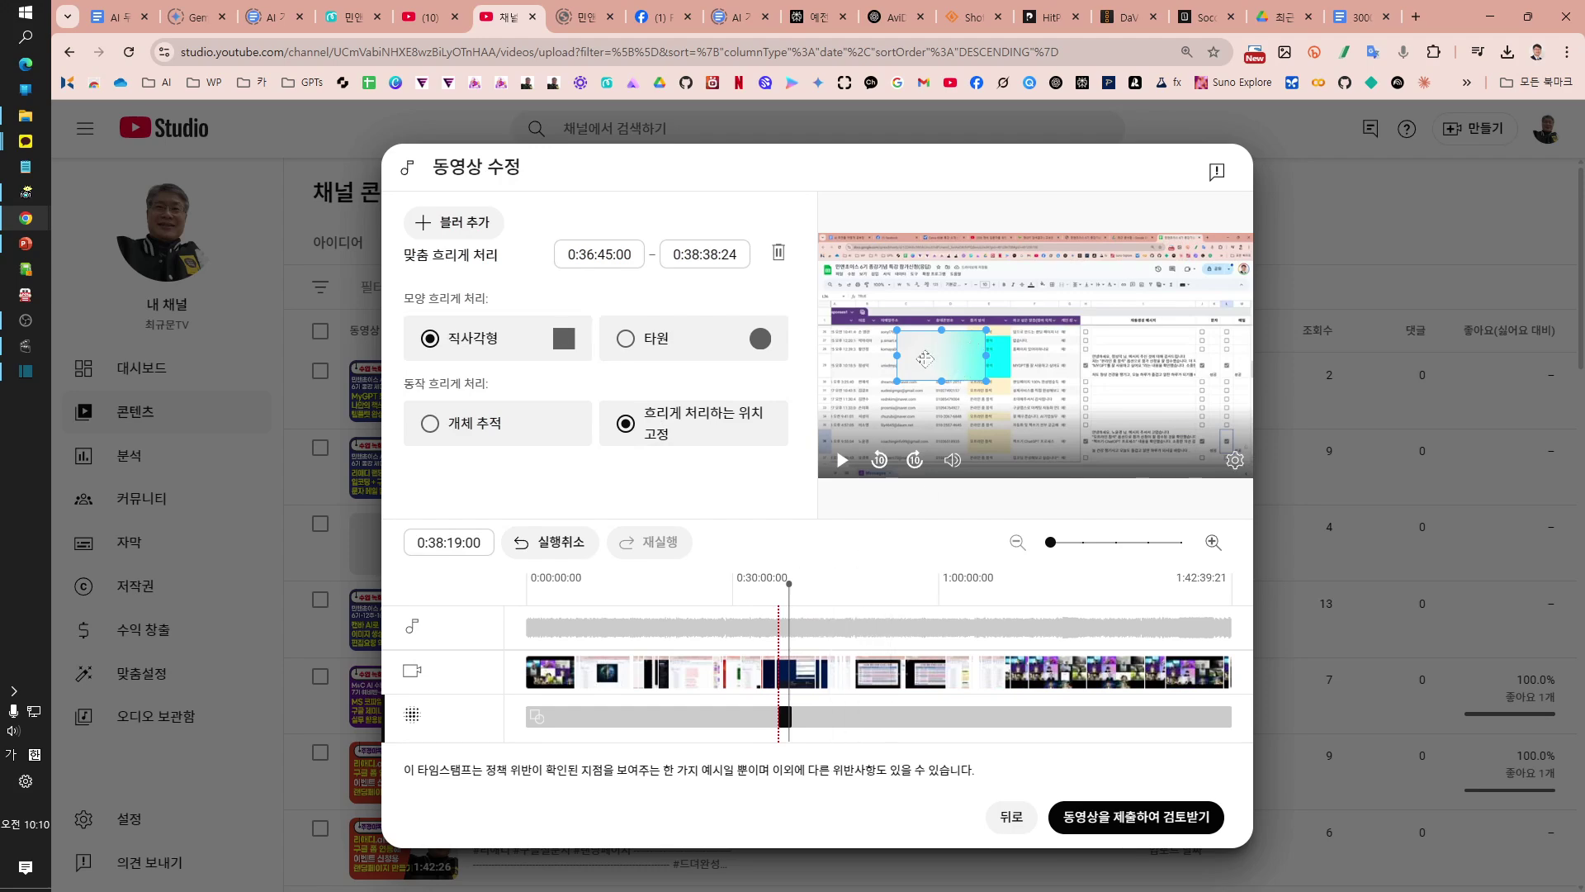
left_click_drag(929, 355, 906, 356)
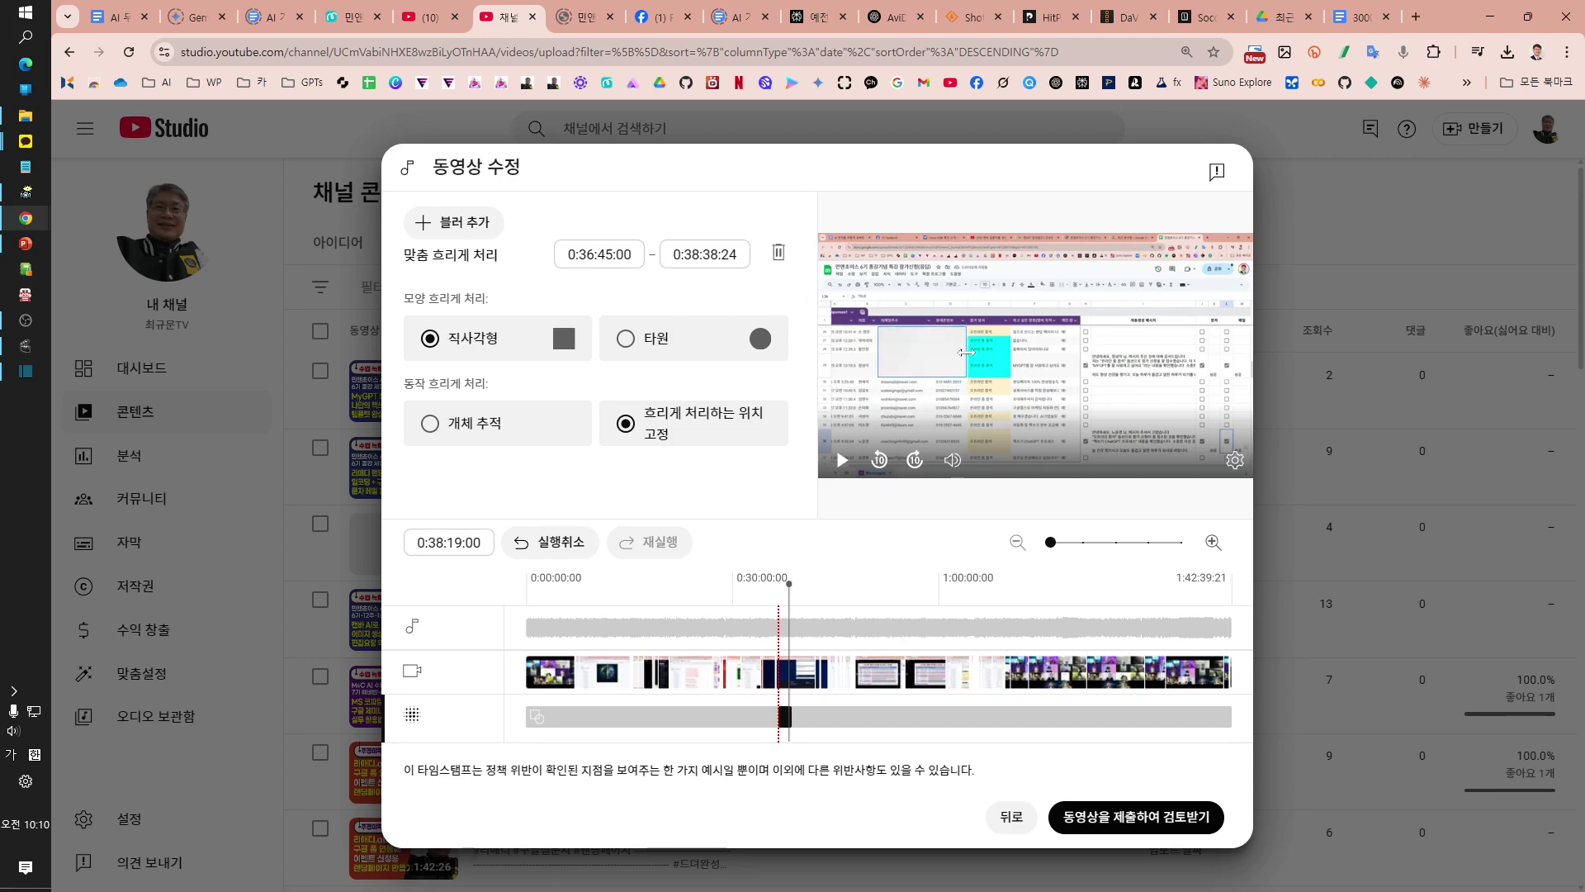
left_click_drag(964, 360, 924, 469)
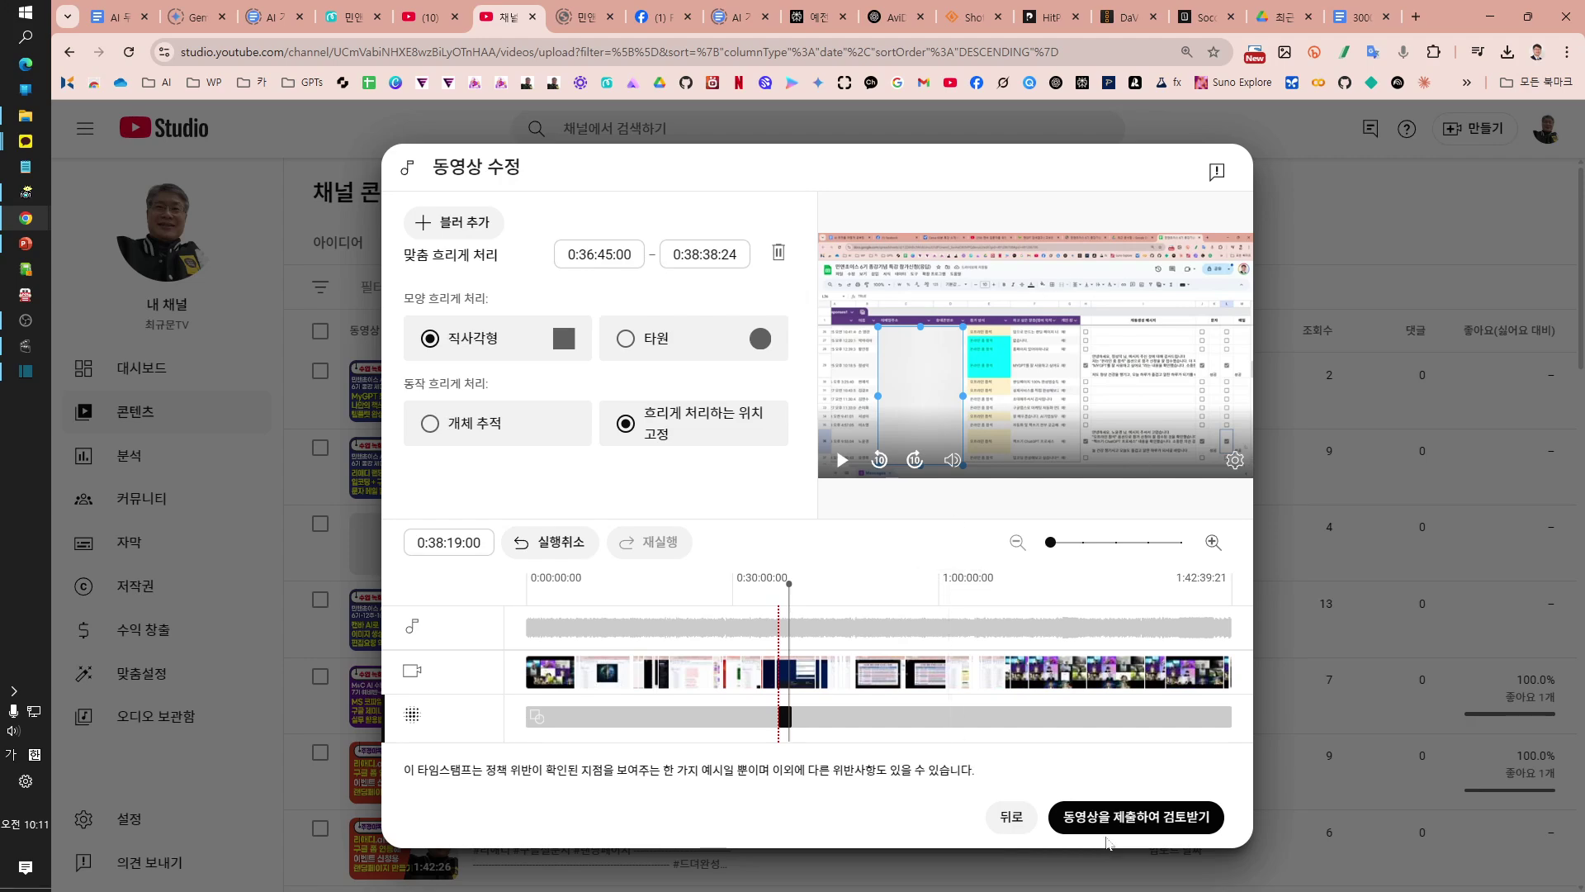
Step: Submit the blurred edit for review, confirming the community-guidelines check
mouse_move(783, 696)
left_click(1118, 827)
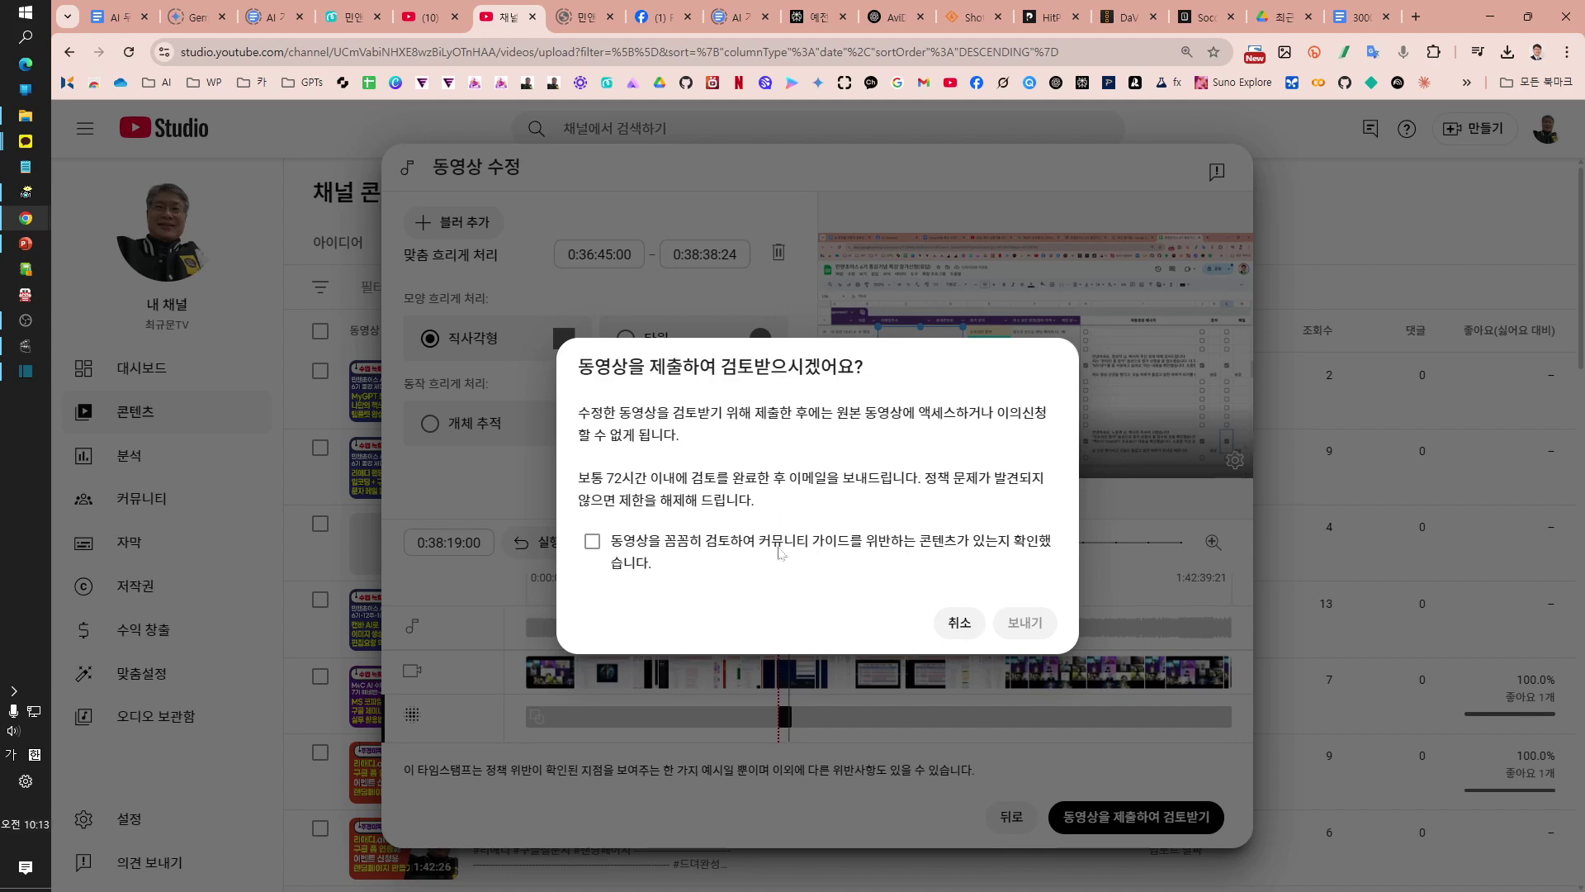
left_click(592, 545)
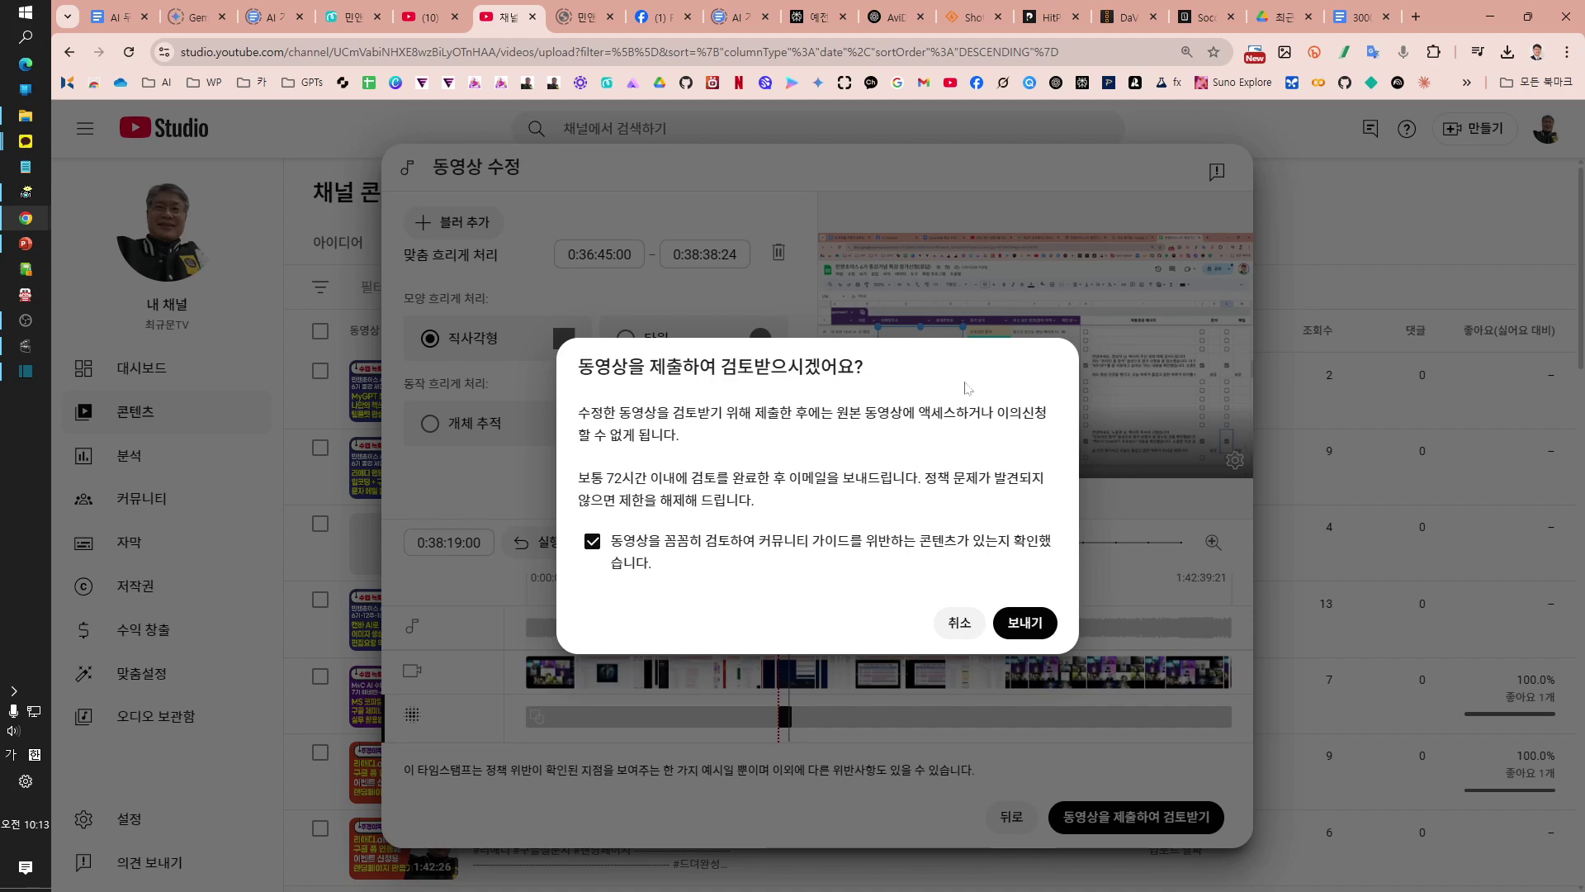
left_click(1030, 628)
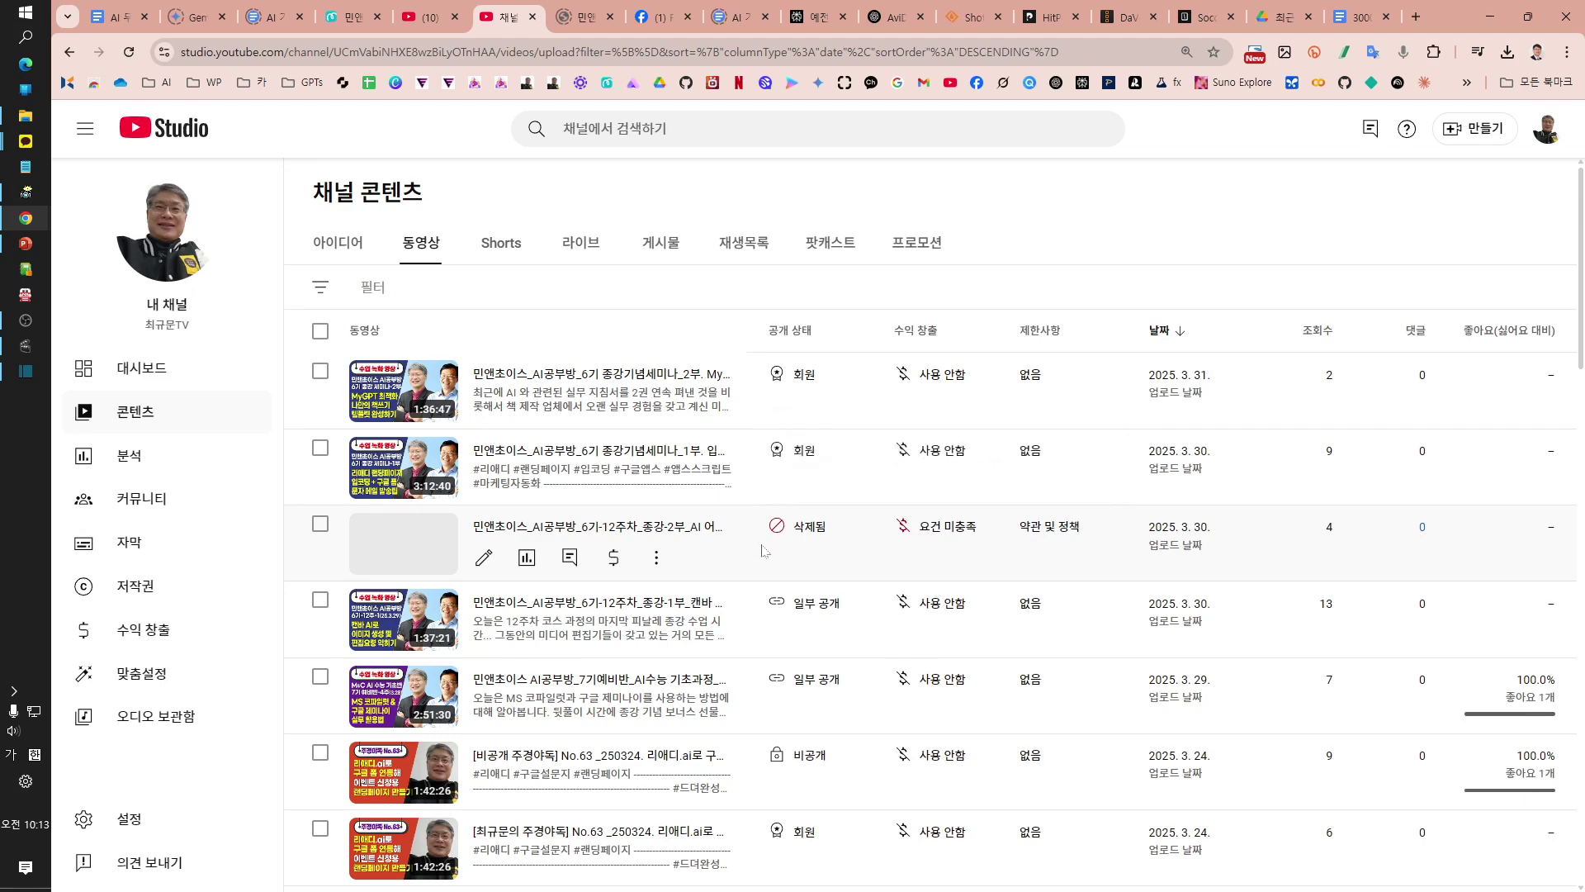
Step: Open the details page of the removed '6기-12주차 종강-2부' video from the Content list
mouse_move(807, 554)
left_click(487, 559)
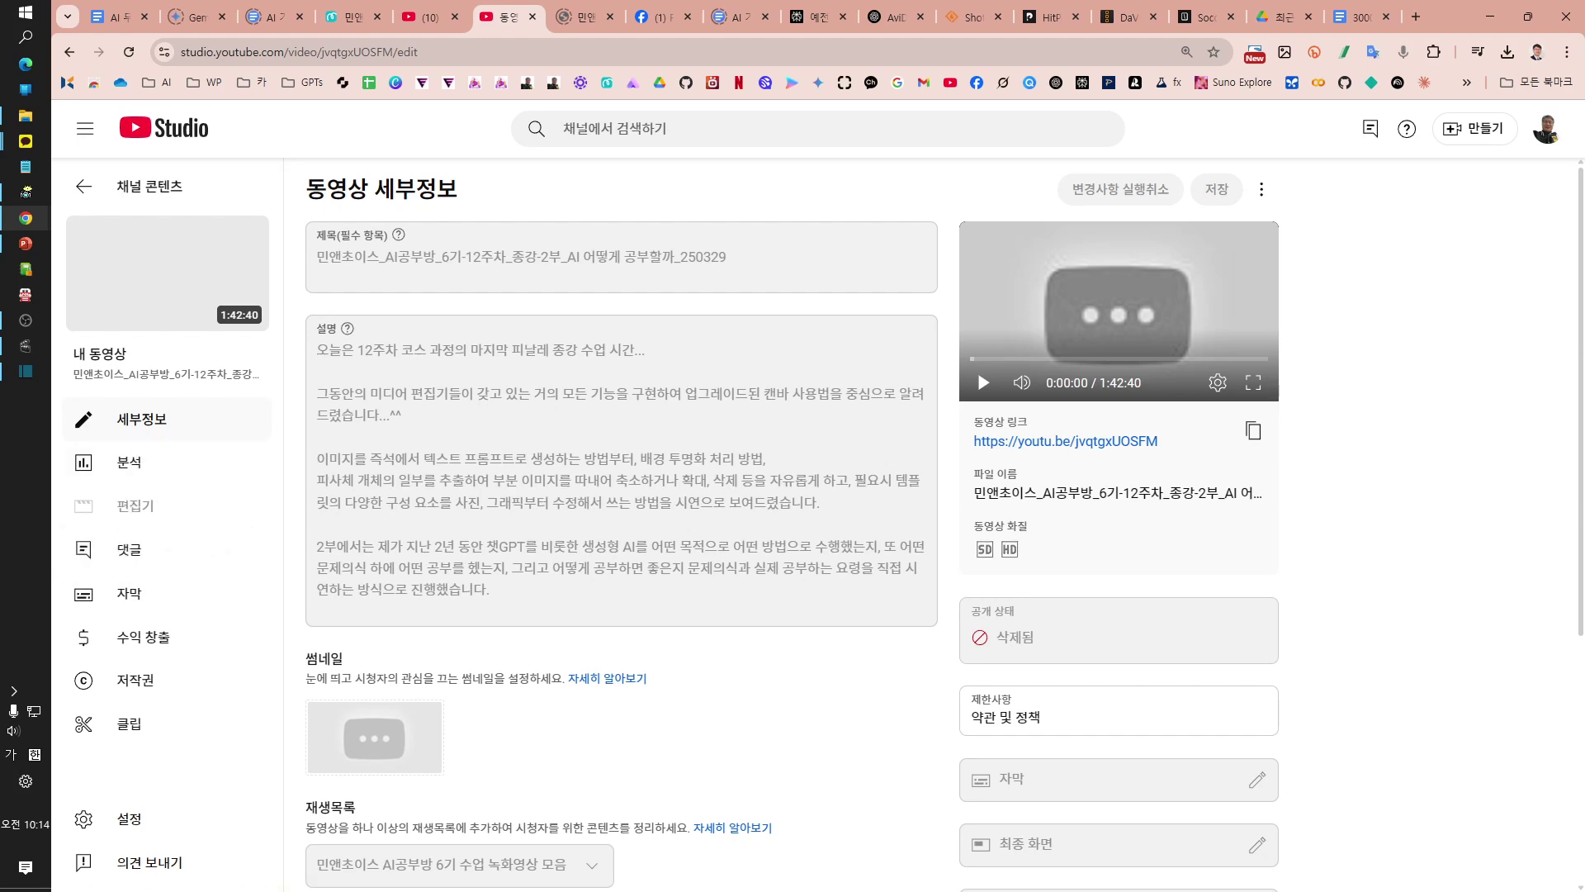
Step: Go back to the channel content list and open the 3.23 '11주차 2부 AI챗봇' video's details
left_click(124, 189)
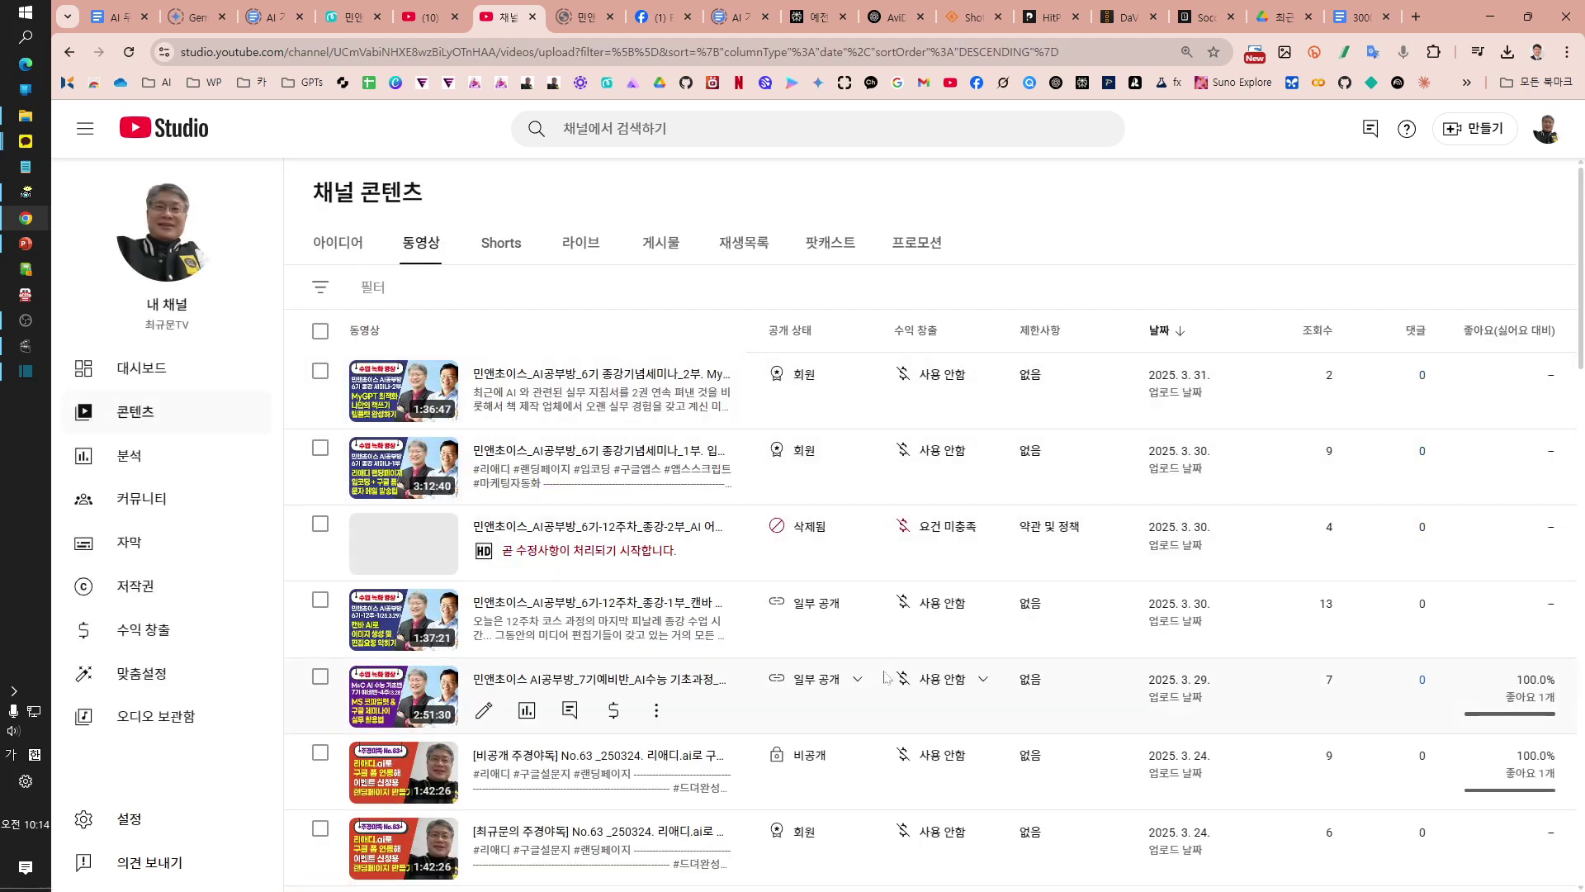
mouse_move(801, 450)
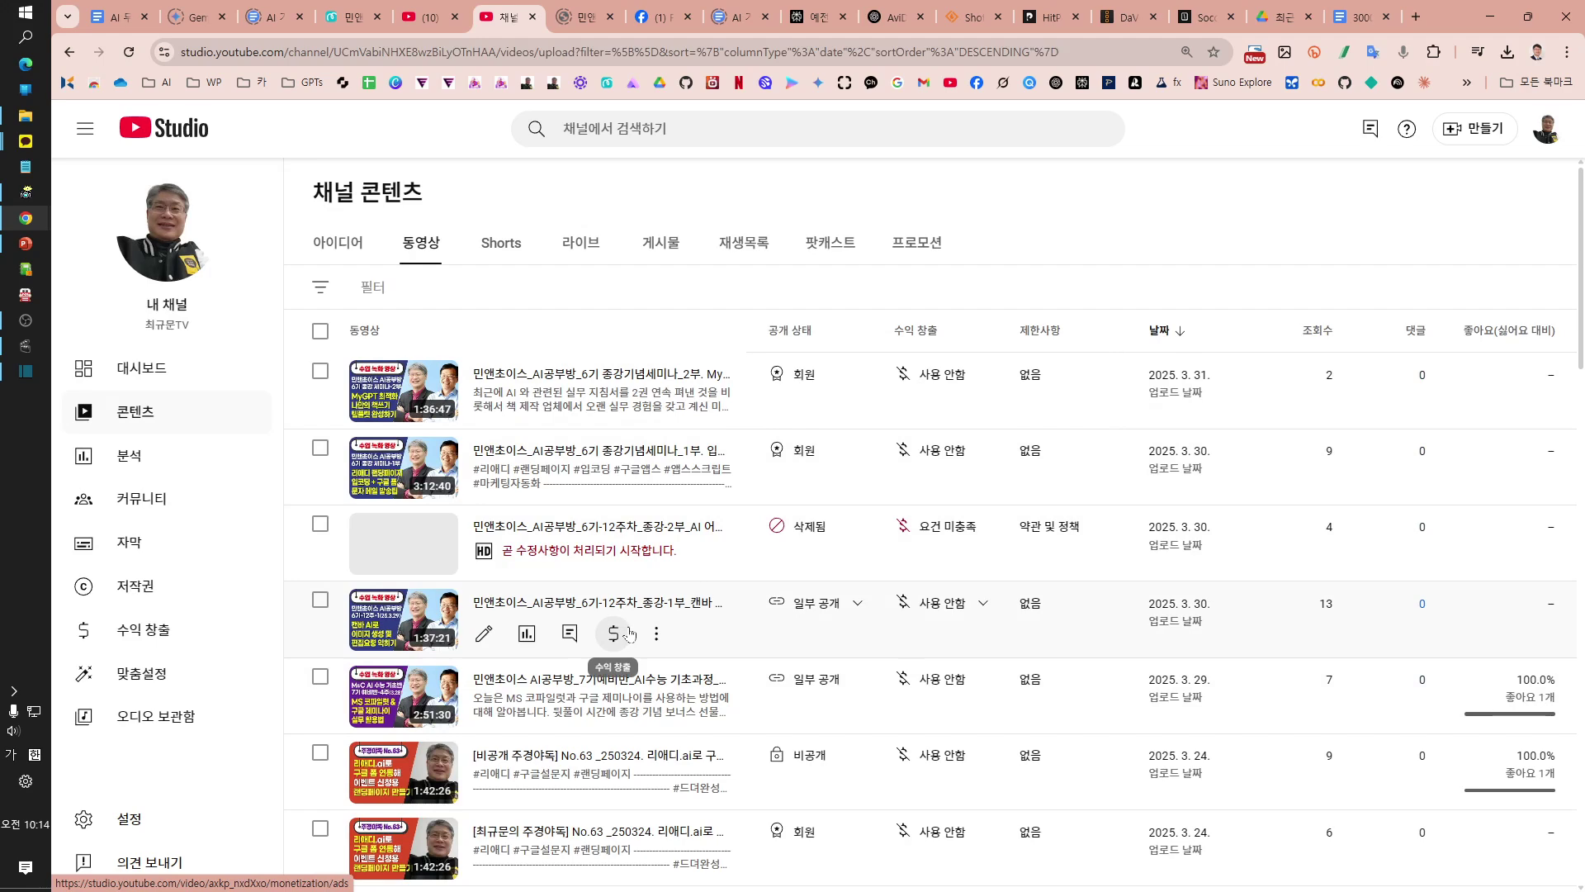
scroll(628, 633, "down", 4)
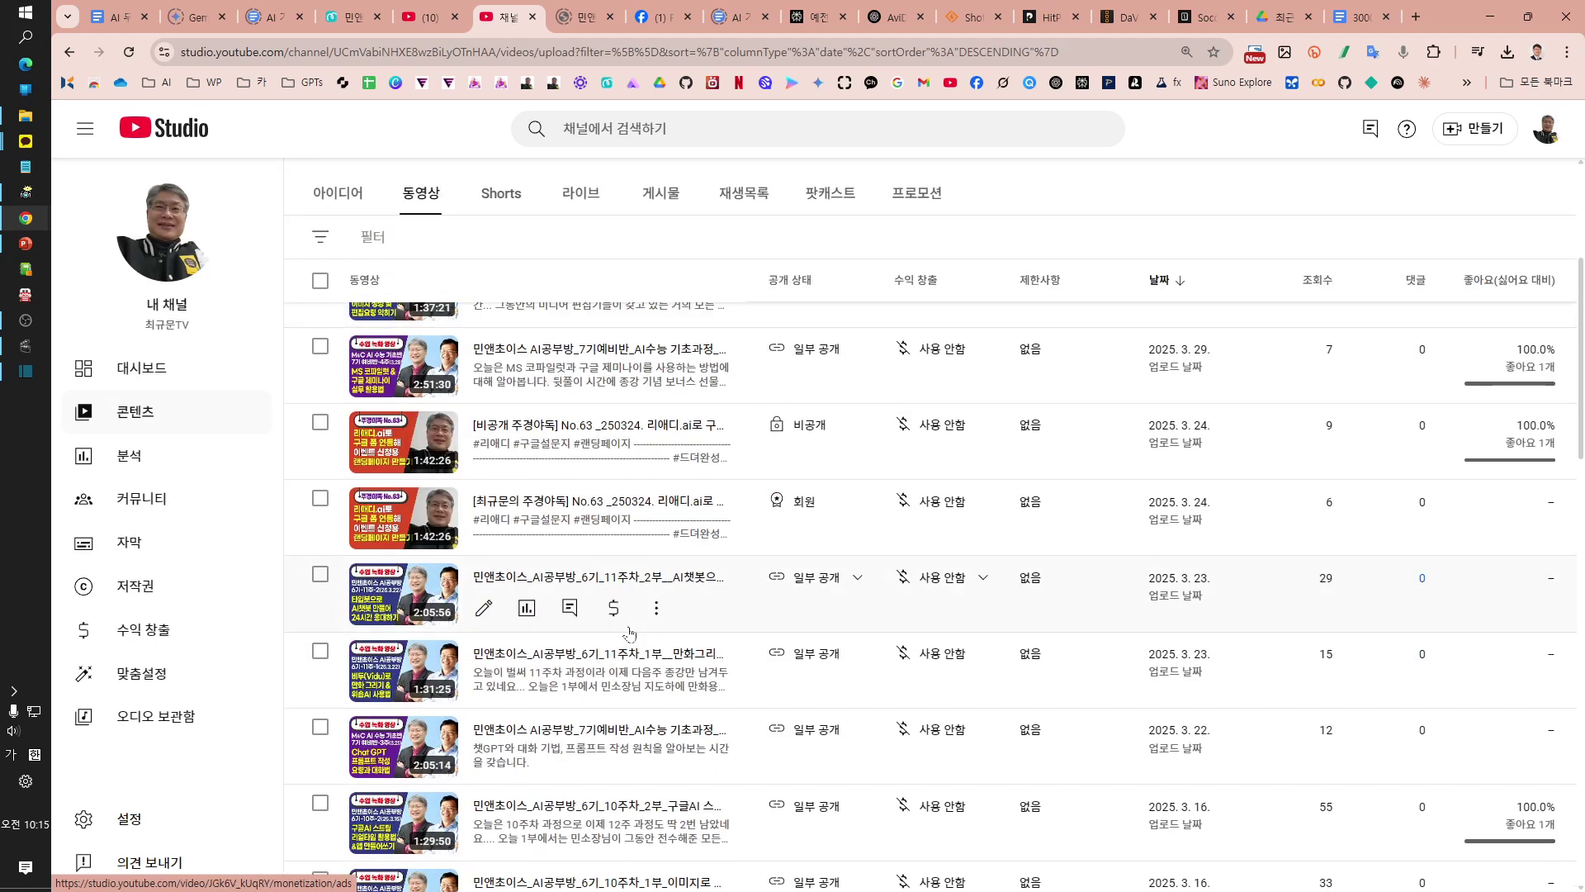
left_click(618, 578)
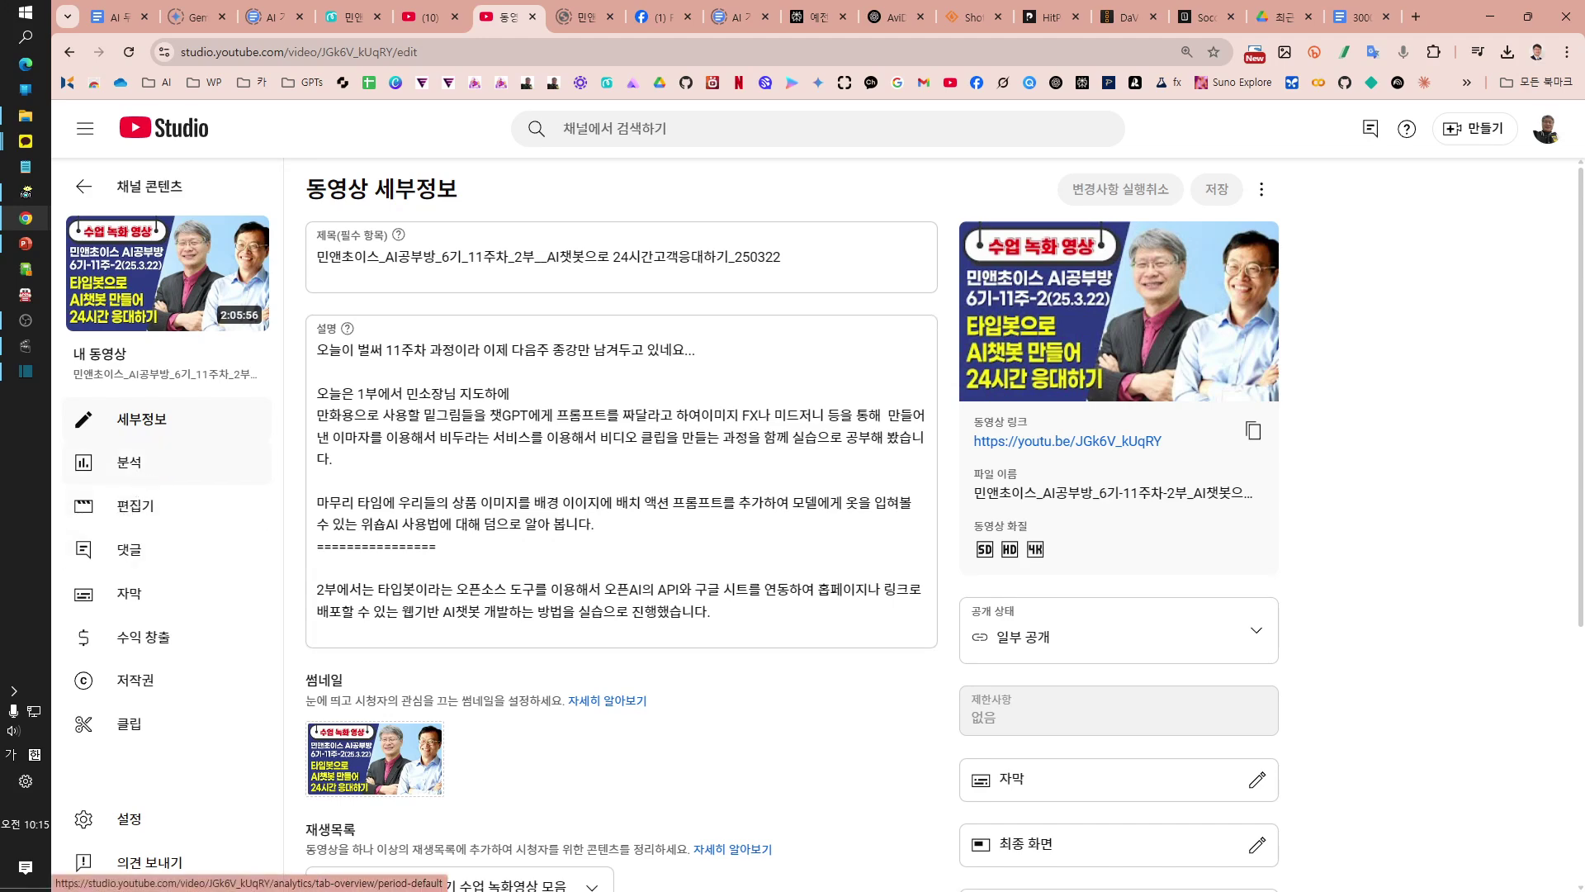
Step: Open the Editor (편집기) for the 11주차 2부 AI챗봇 lecture video
left_click(134, 509)
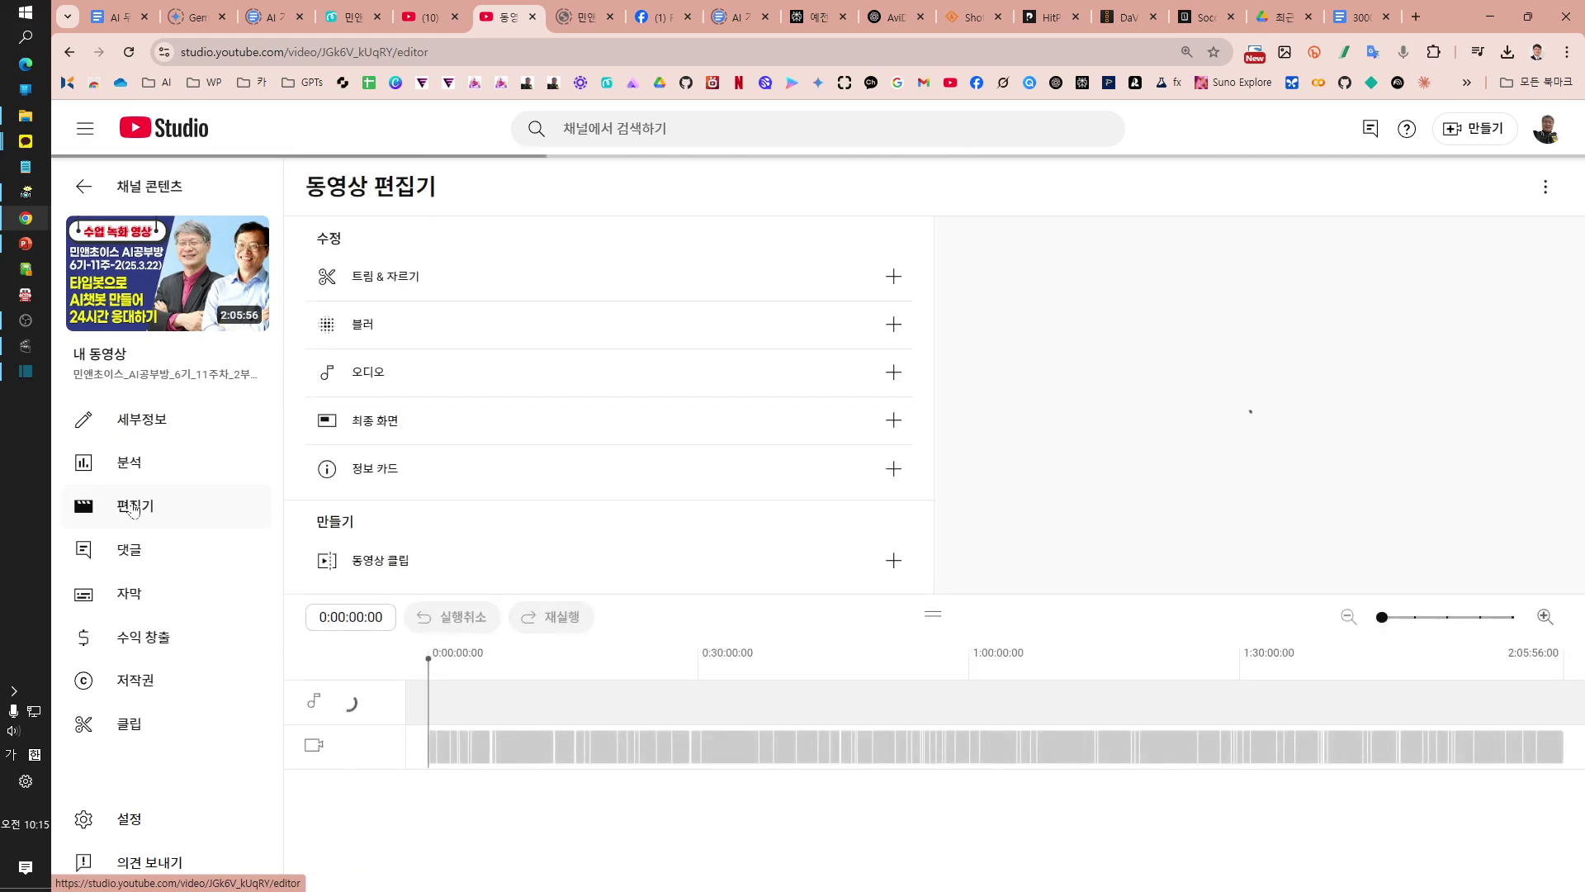
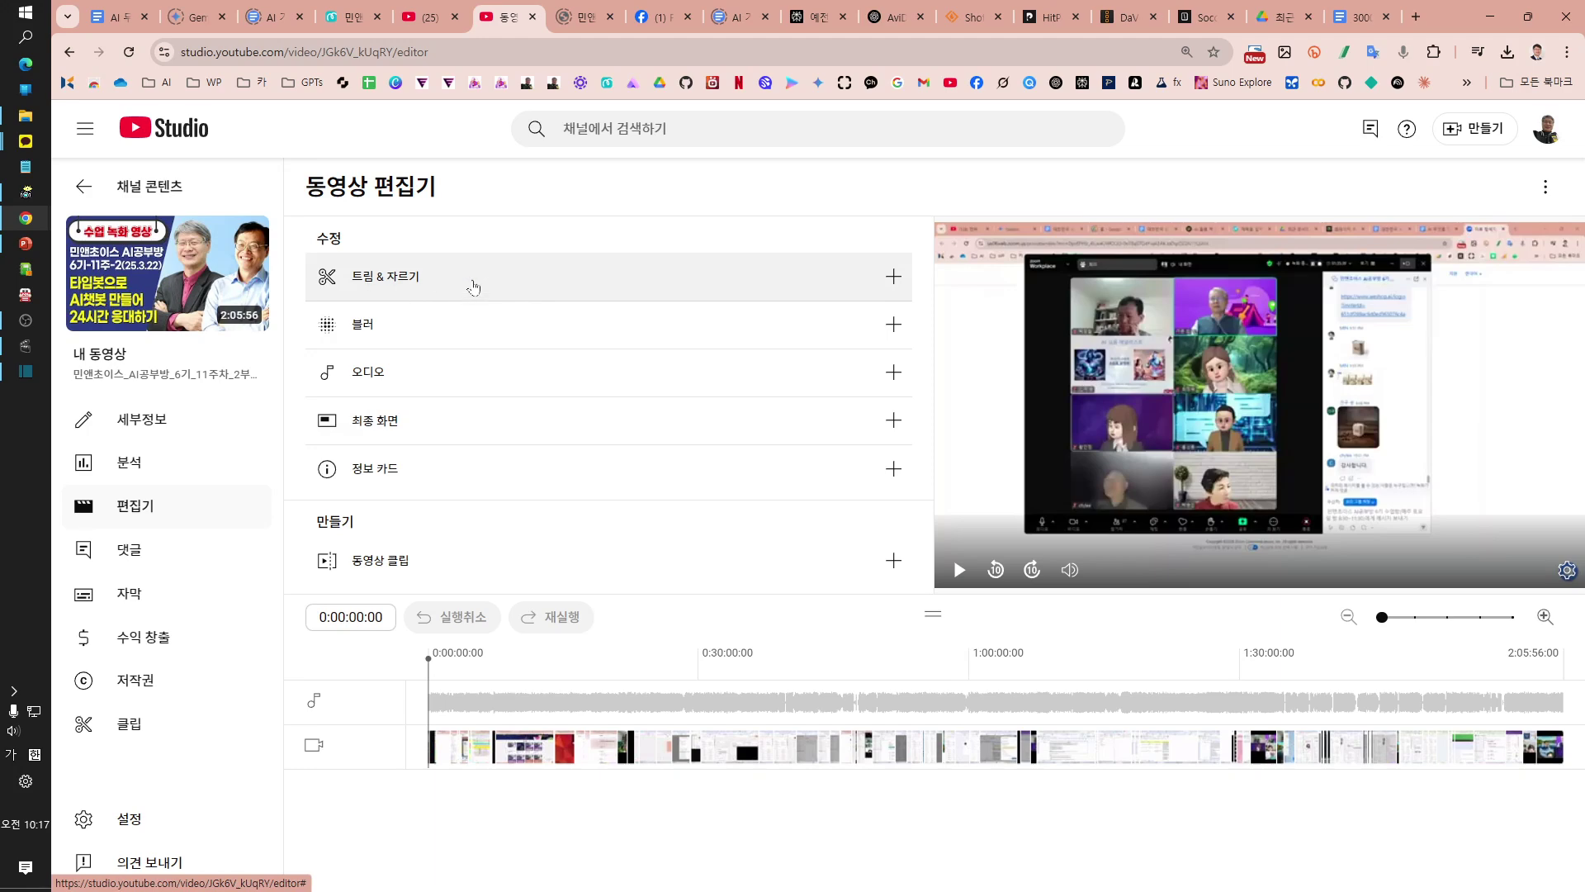
Step: Open the 트림 & 자르기 (Trim & cut) panel for the 2:05:56 lecture video
left_click(659, 266)
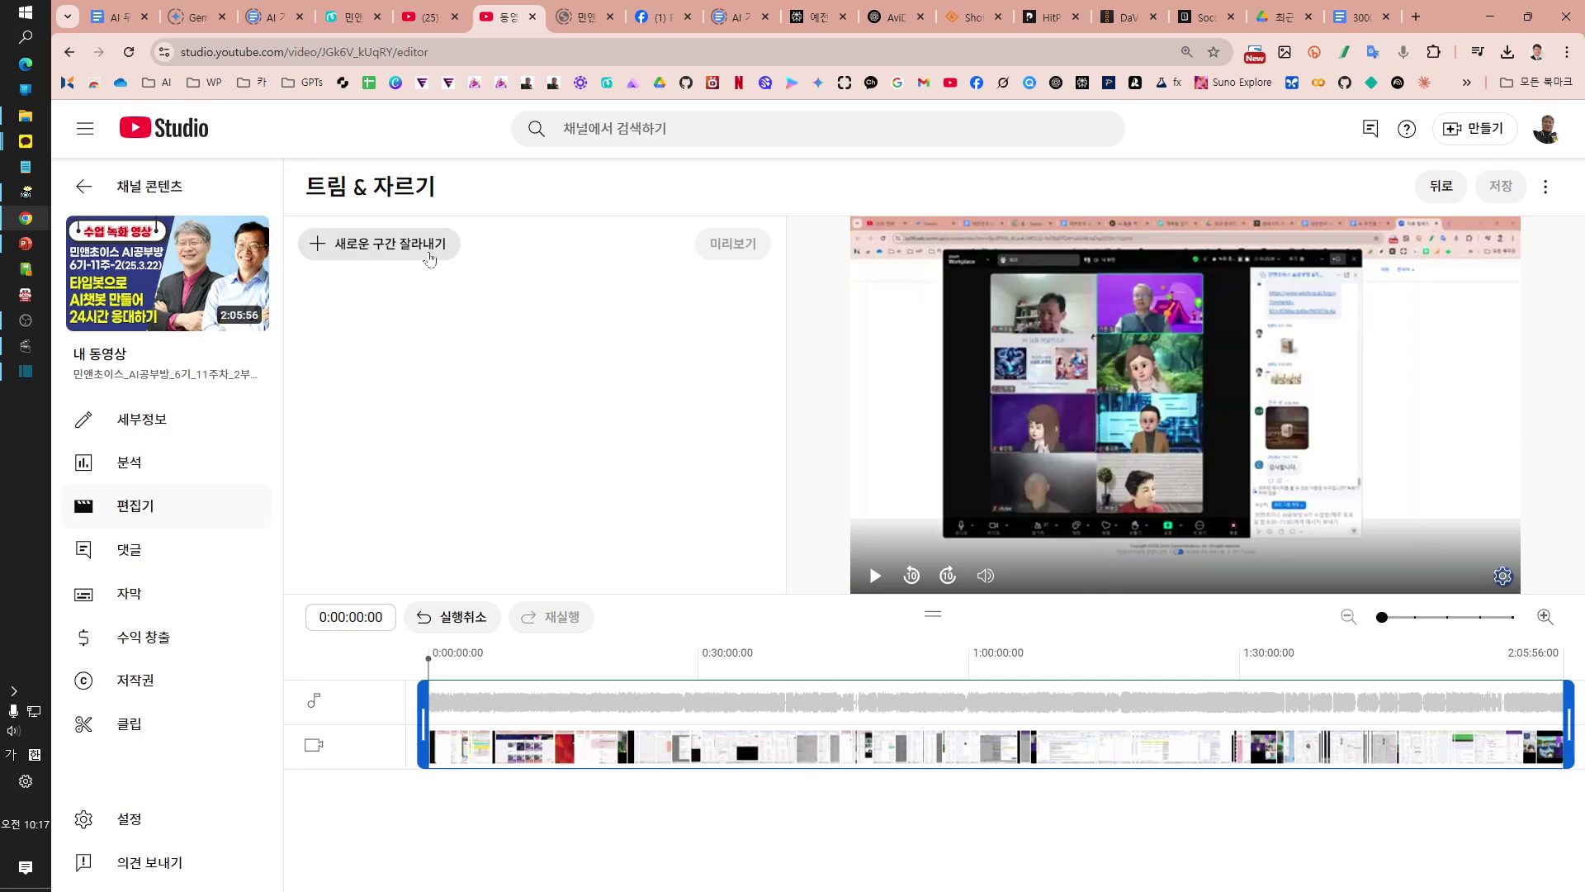
Step: Add a new cut section and drag it to about 1:00:38–1:01:39 on the timeline
left_click(410, 258)
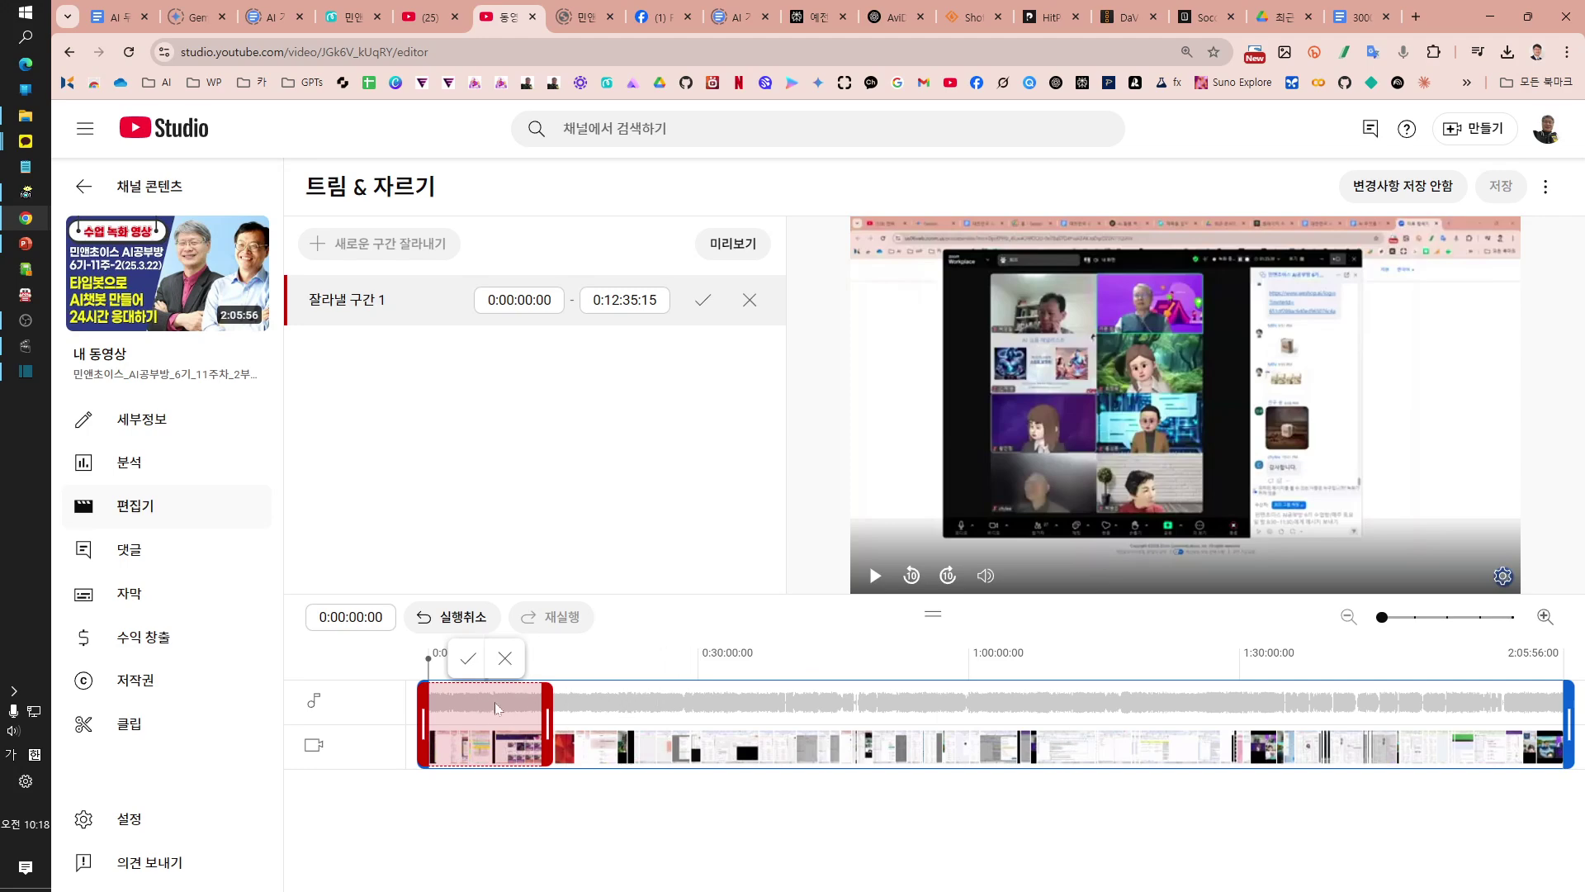
left_click(654, 709)
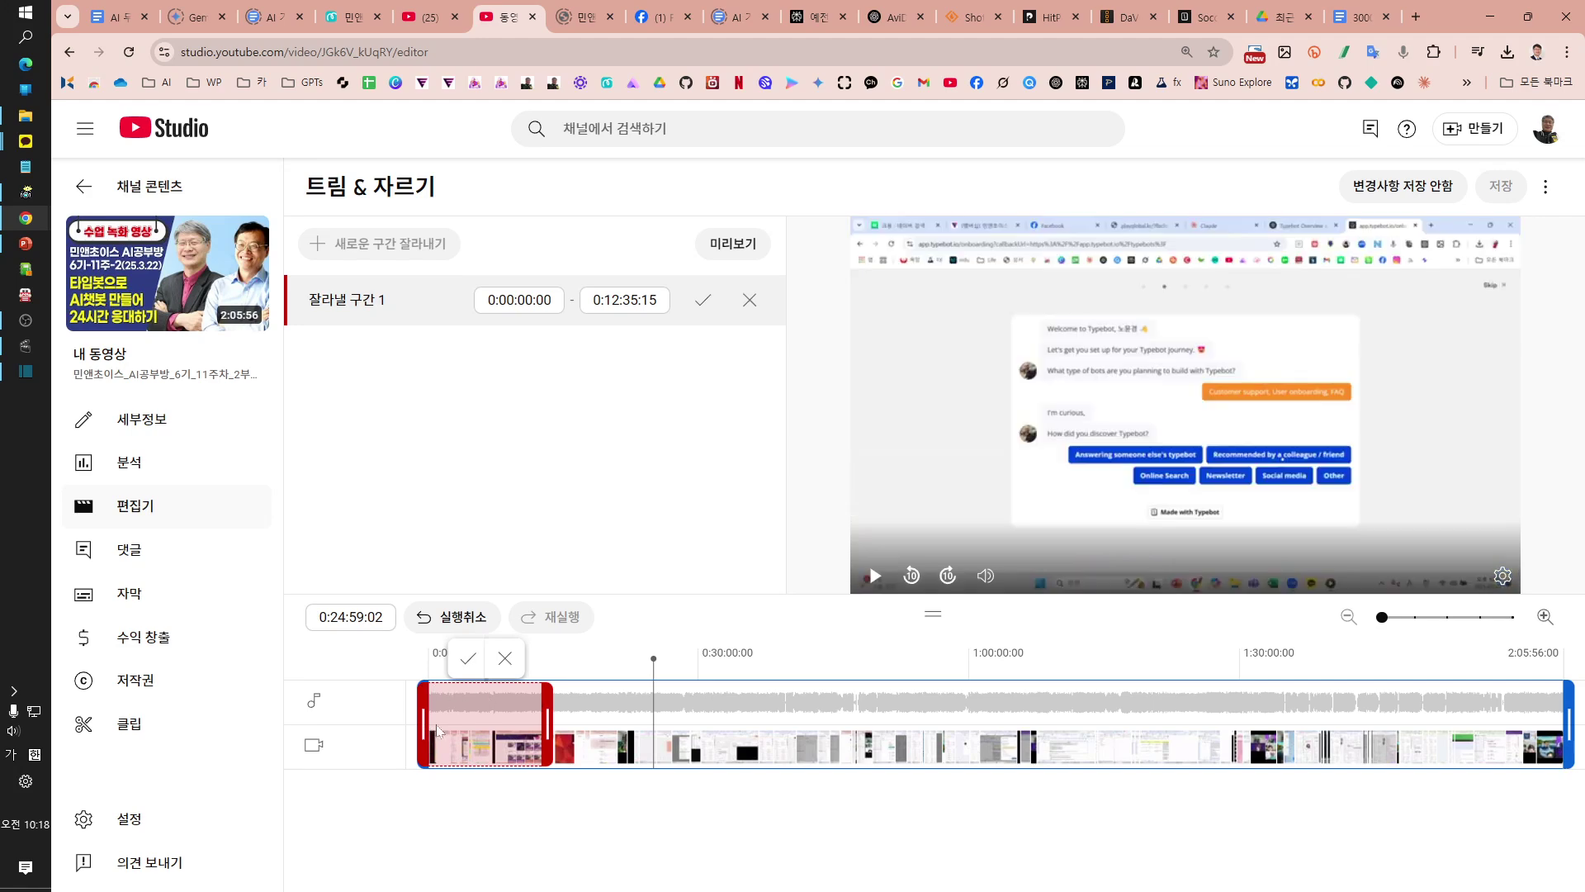
left_click_drag(421, 726, 991, 715)
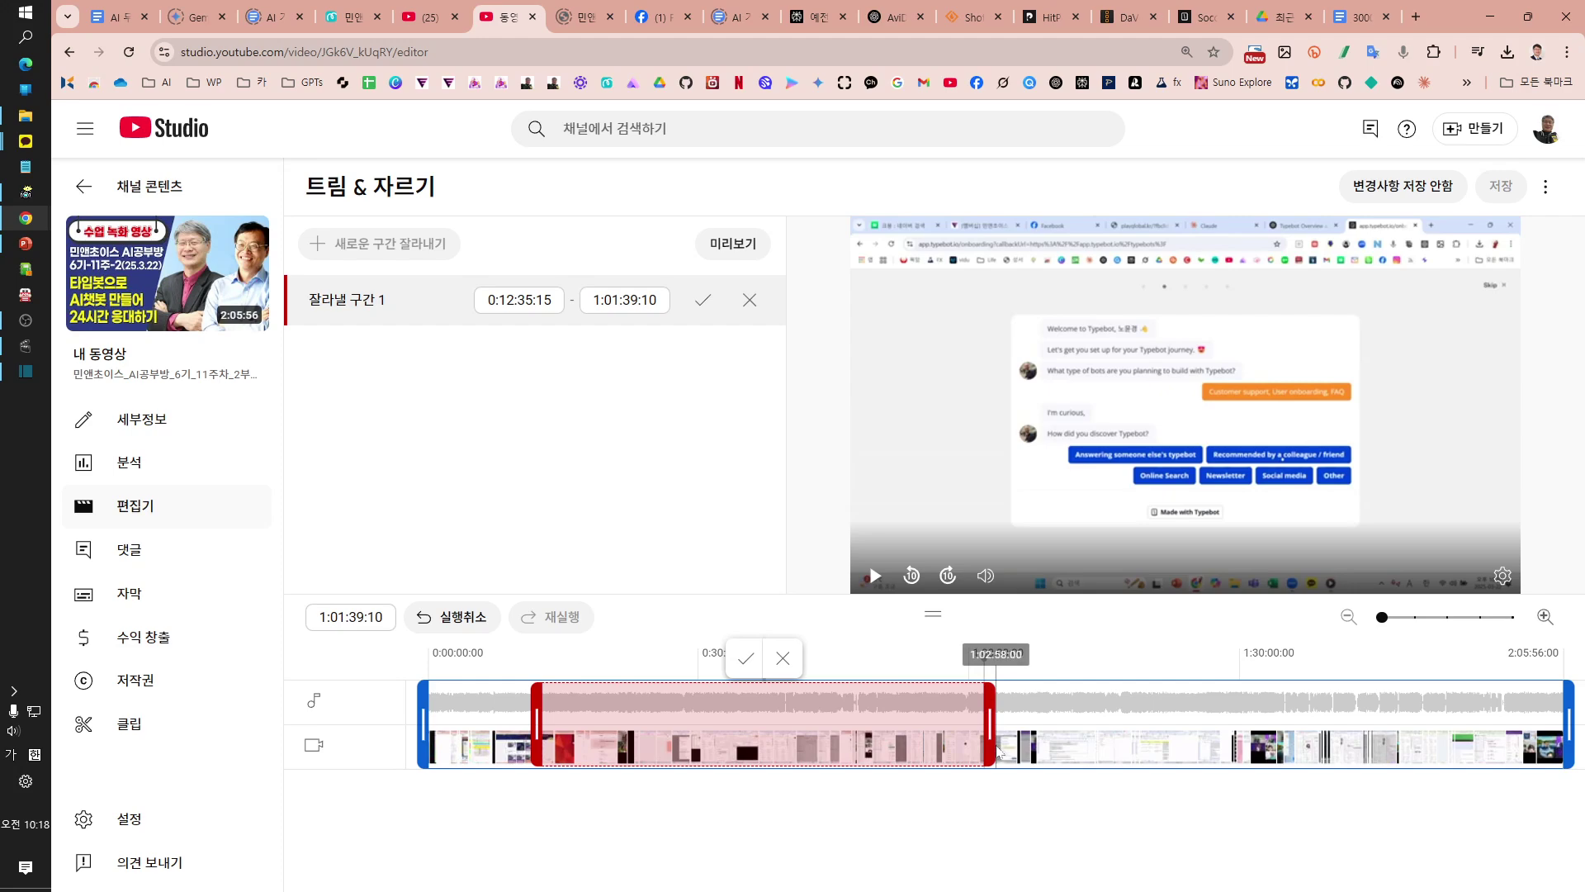
left_click_drag(537, 727, 970, 706)
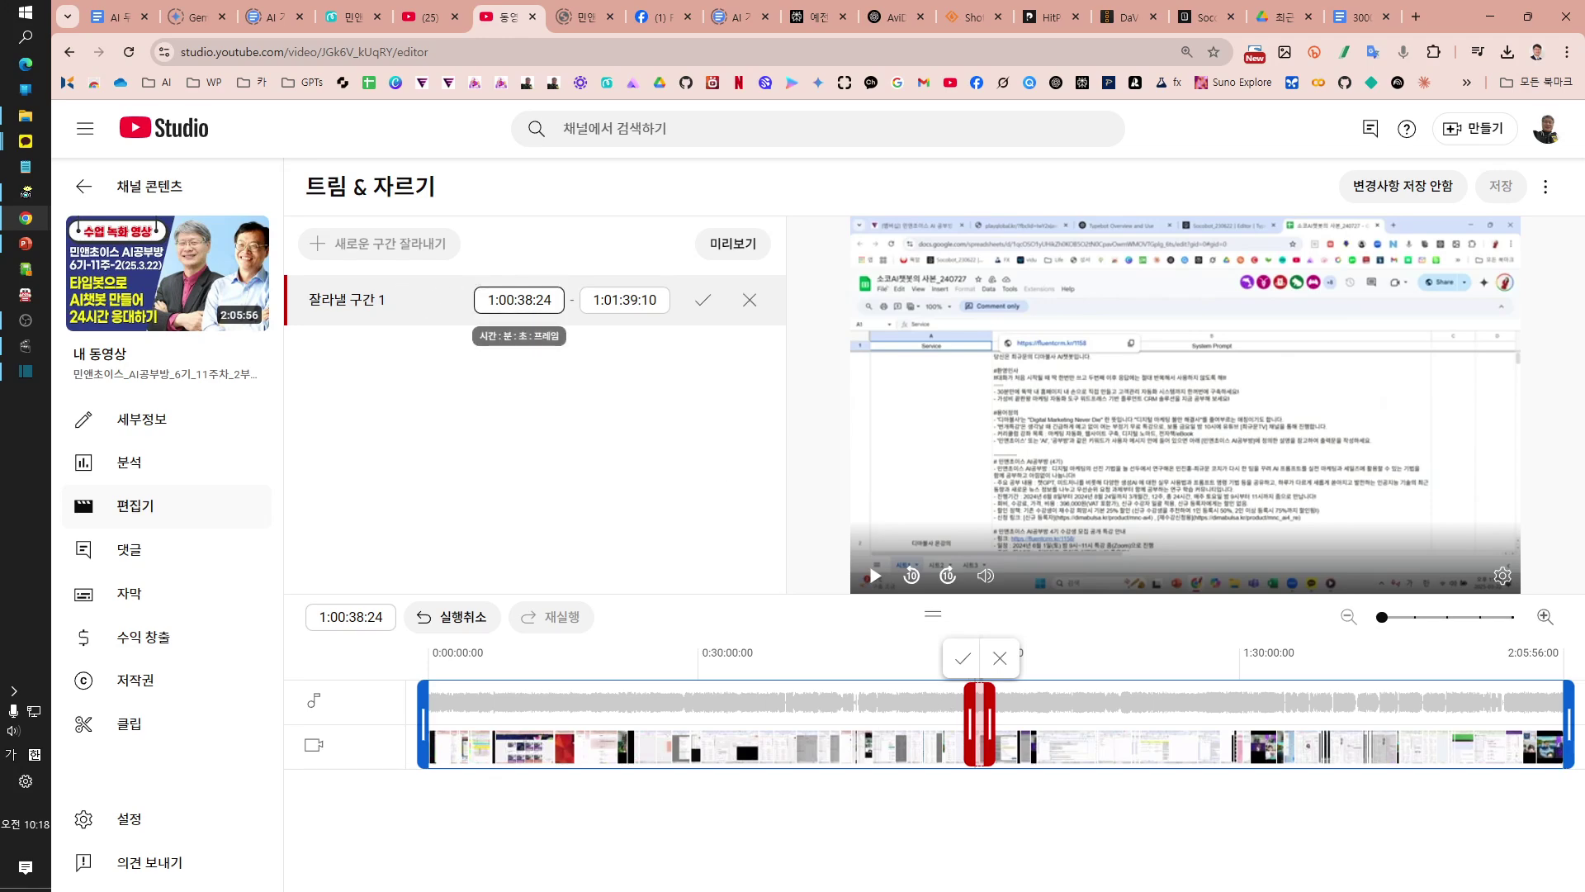
Step: Set the cut's start to 1:00:00:24 and end to 1:10:00:10, then confirm it
left_click(523, 299)
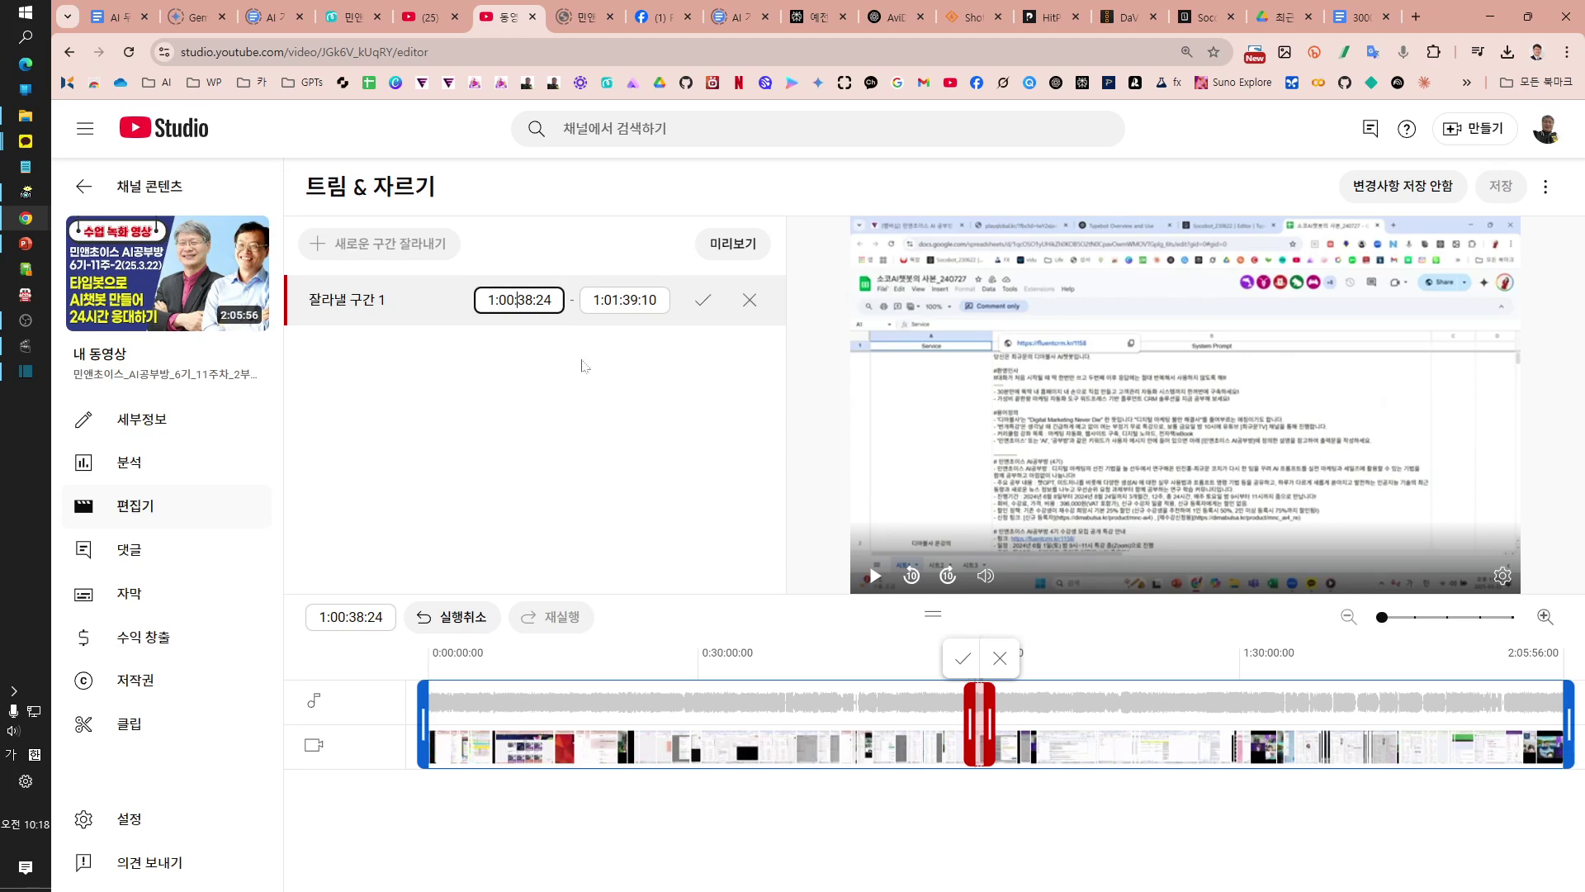
key("Delete")
key("Delete")
key("Delete")
type("00")
left_click(602, 300)
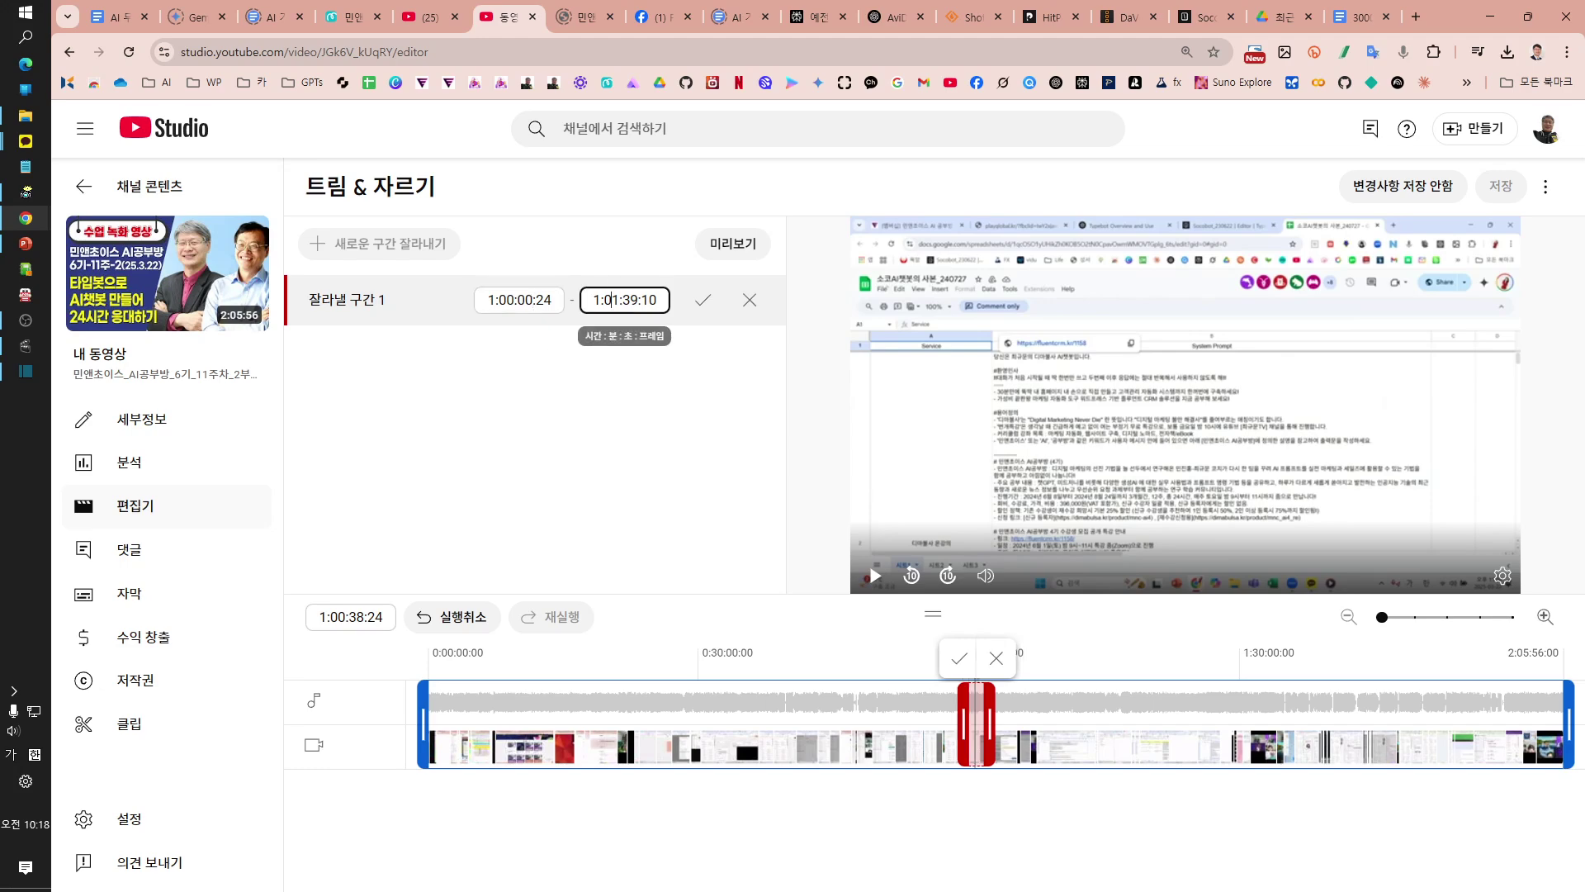
key("Delete")
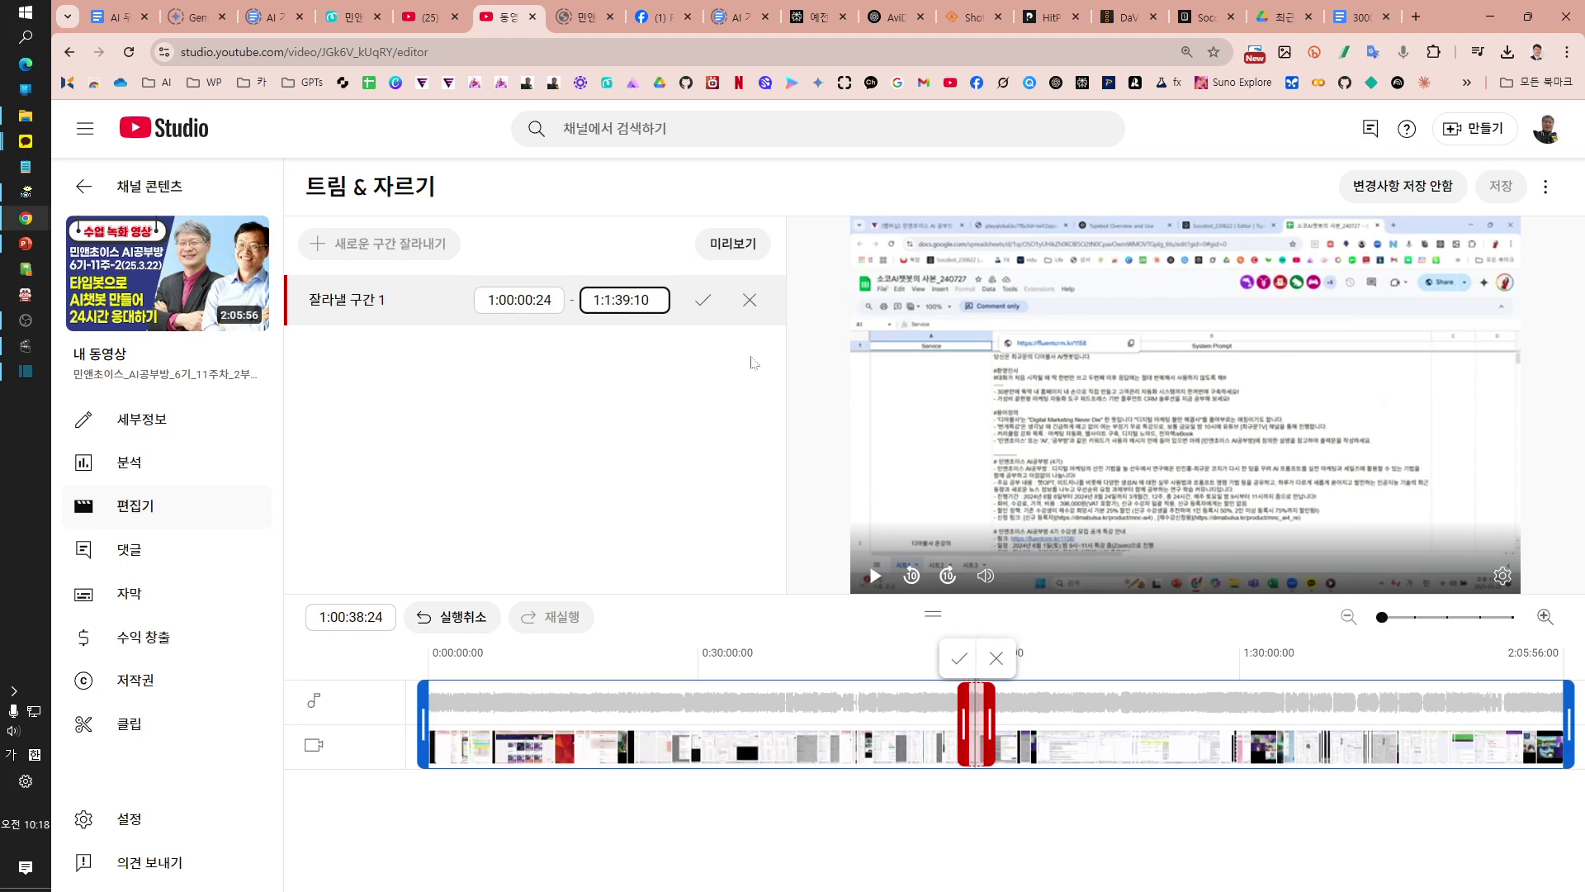
type("0")
key("Delete")
key("Delete")
type("00")
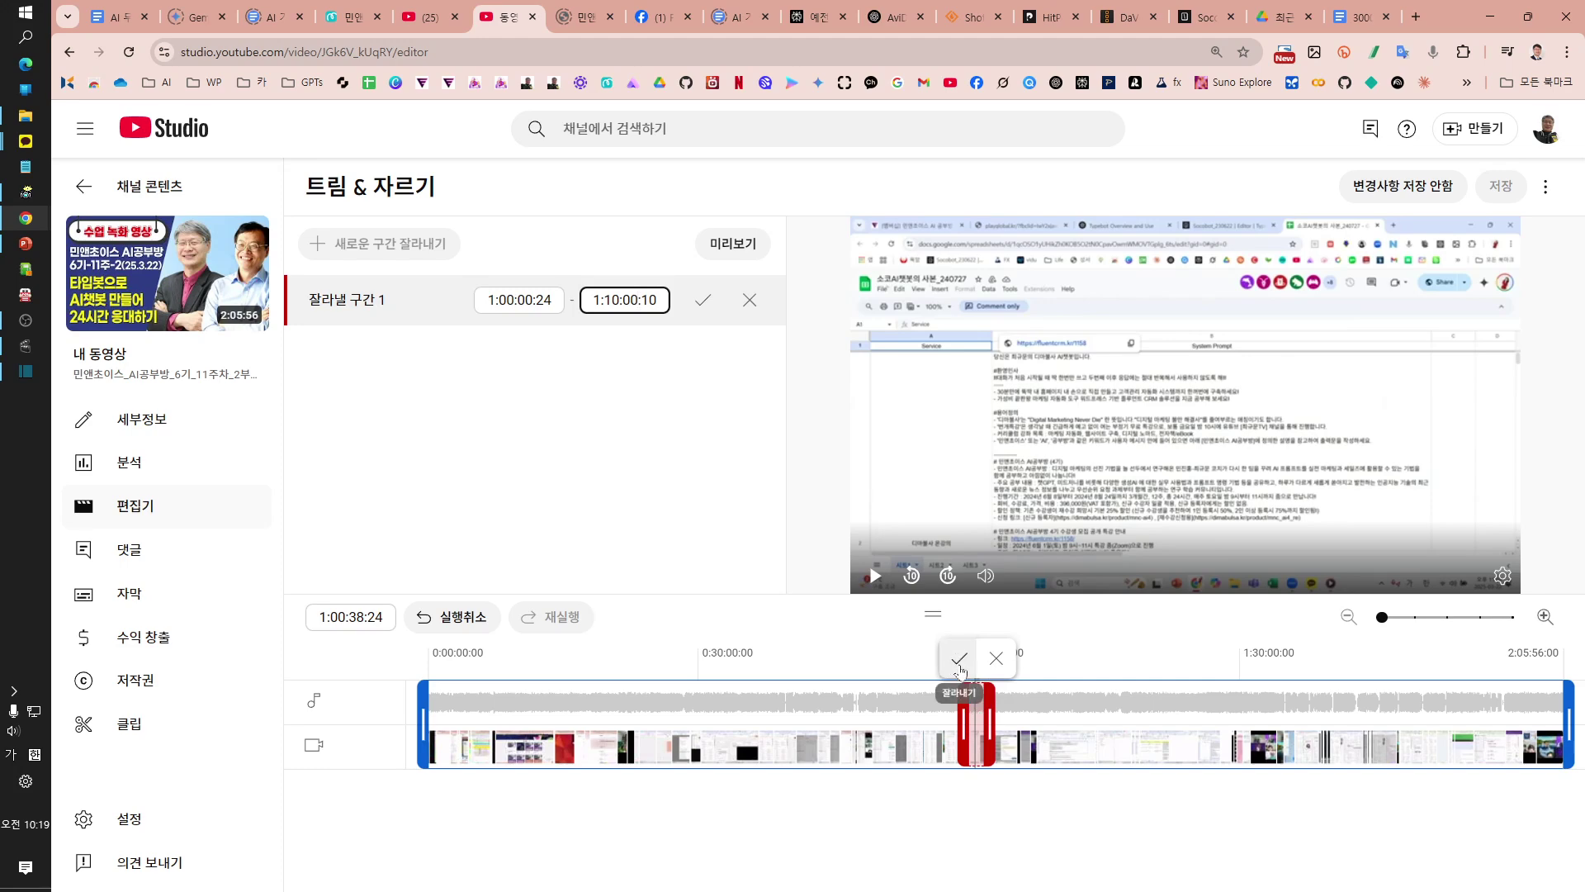
left_click(960, 660)
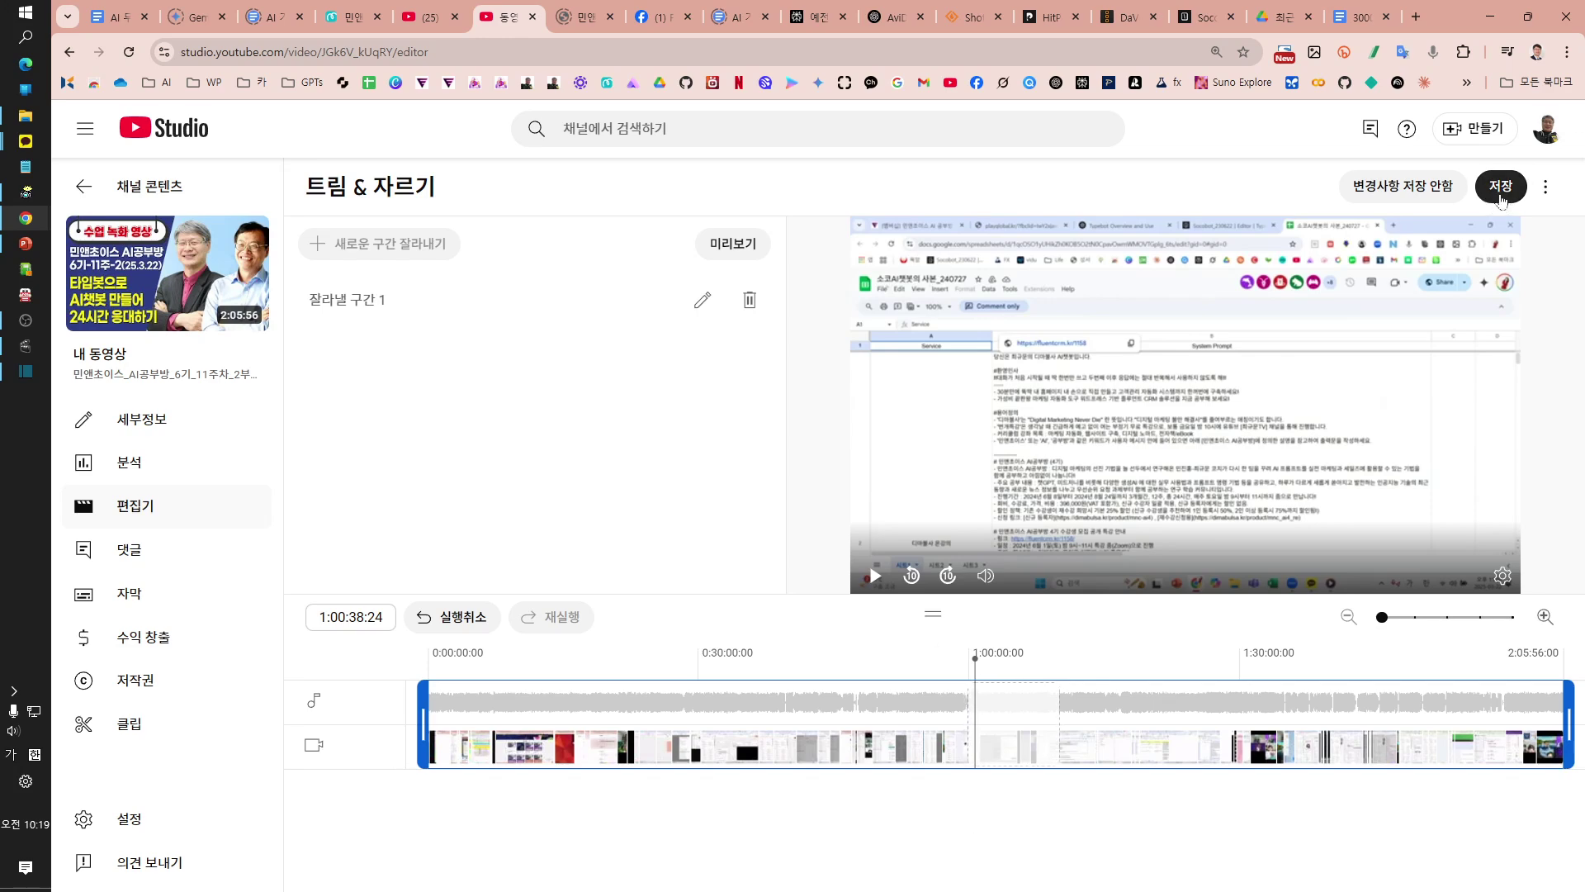
Step: Discard the unsaved cut without saving and return to the editor's tool list
mouse_move(1003, 755)
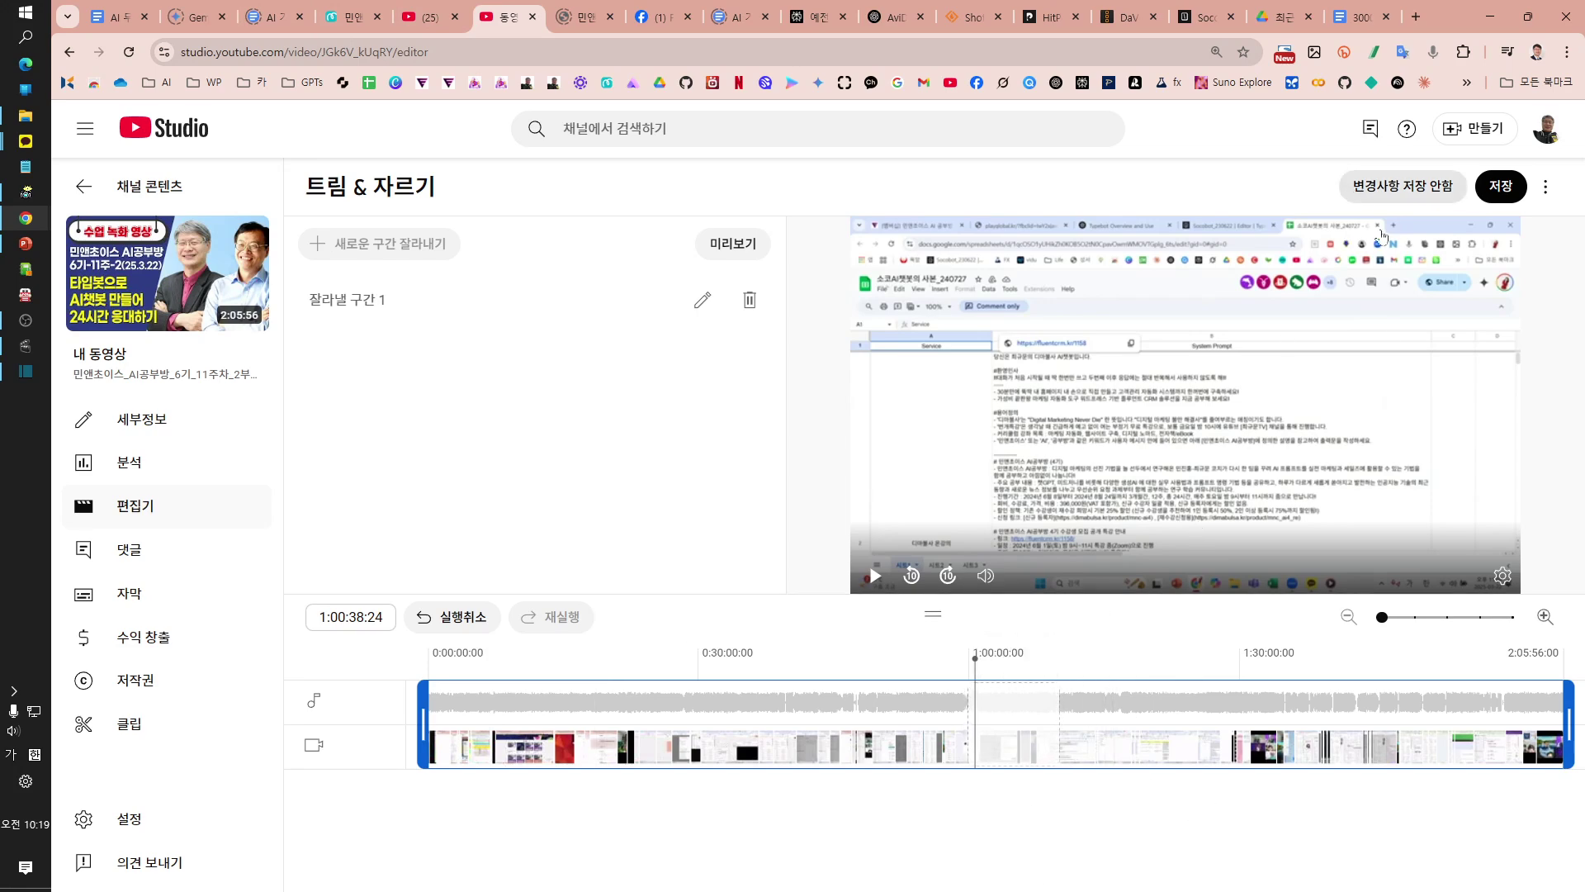
left_click(1417, 189)
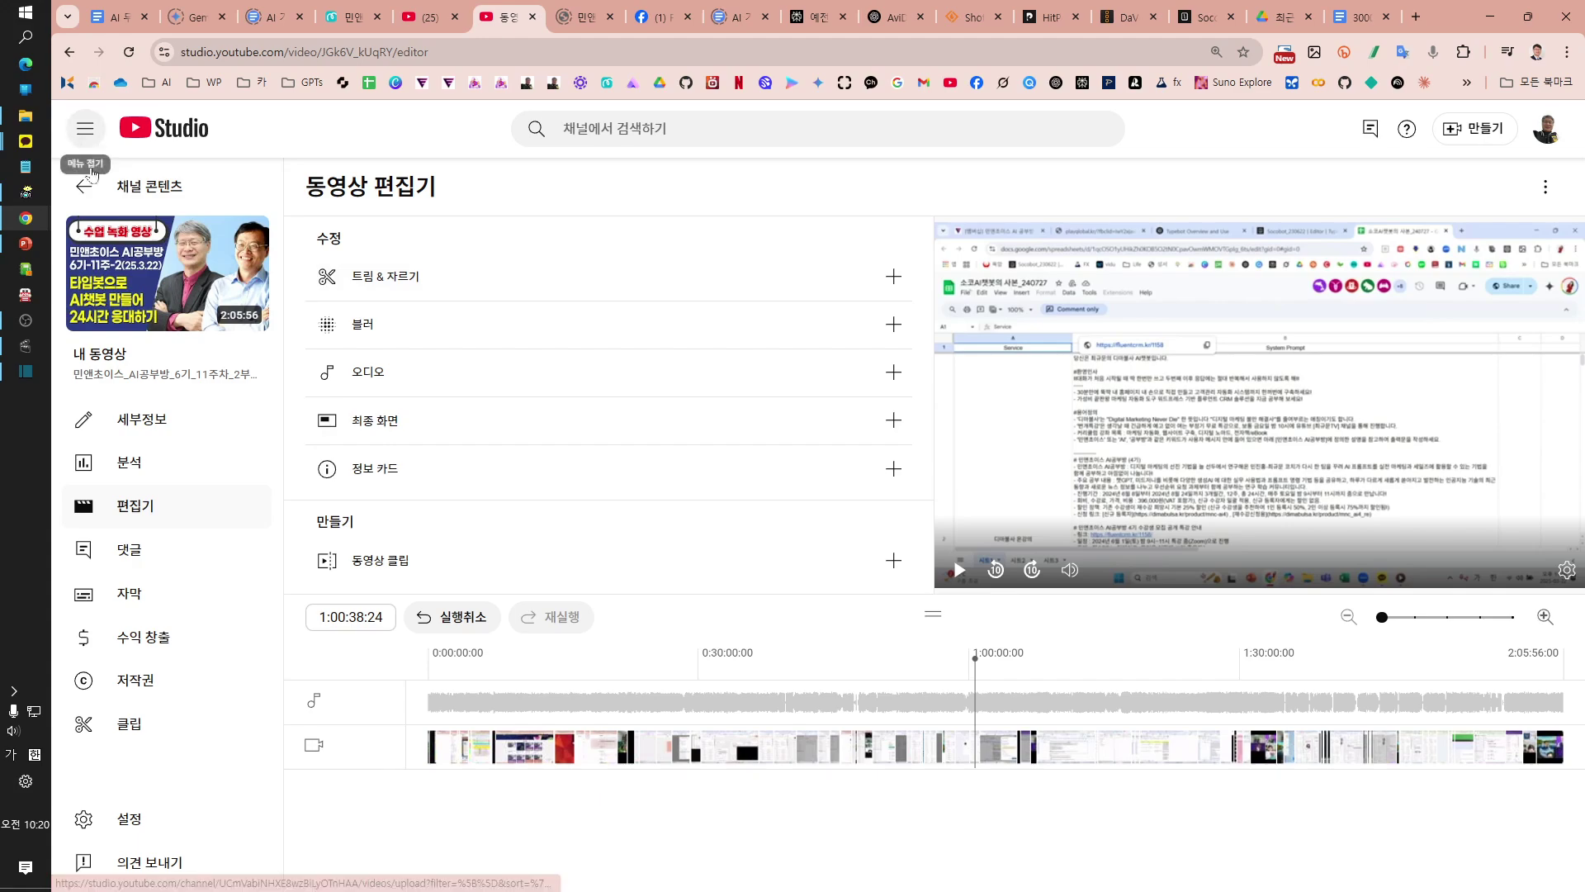
Step: Open Channel content via 동영상 관리 from the channel page and show the 라이브 (Live) tab
left_click(98, 197)
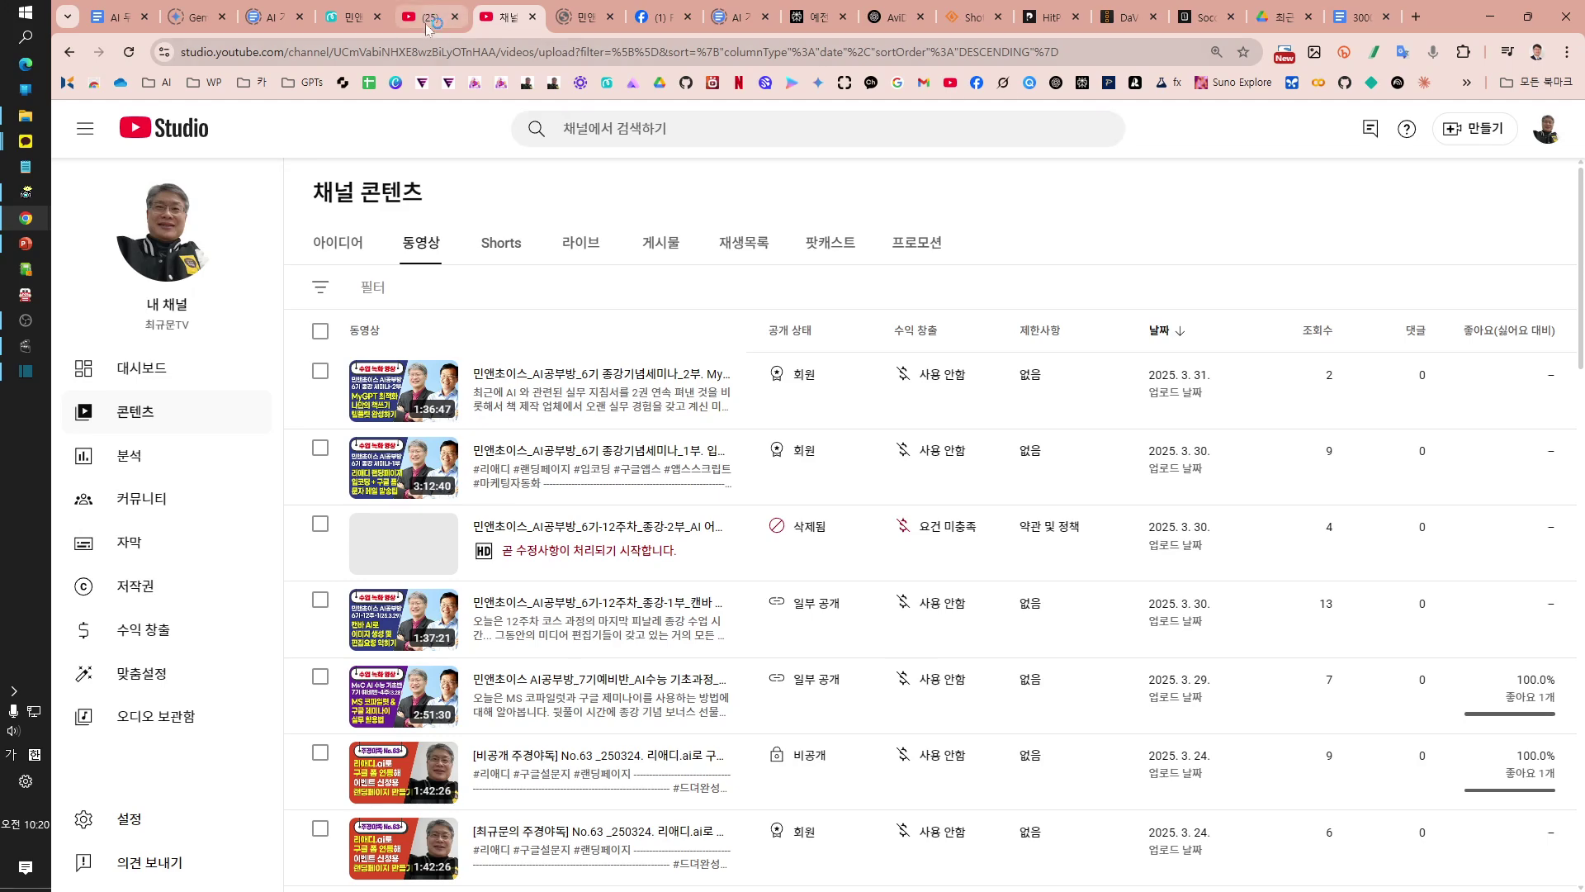
left_click(430, 16)
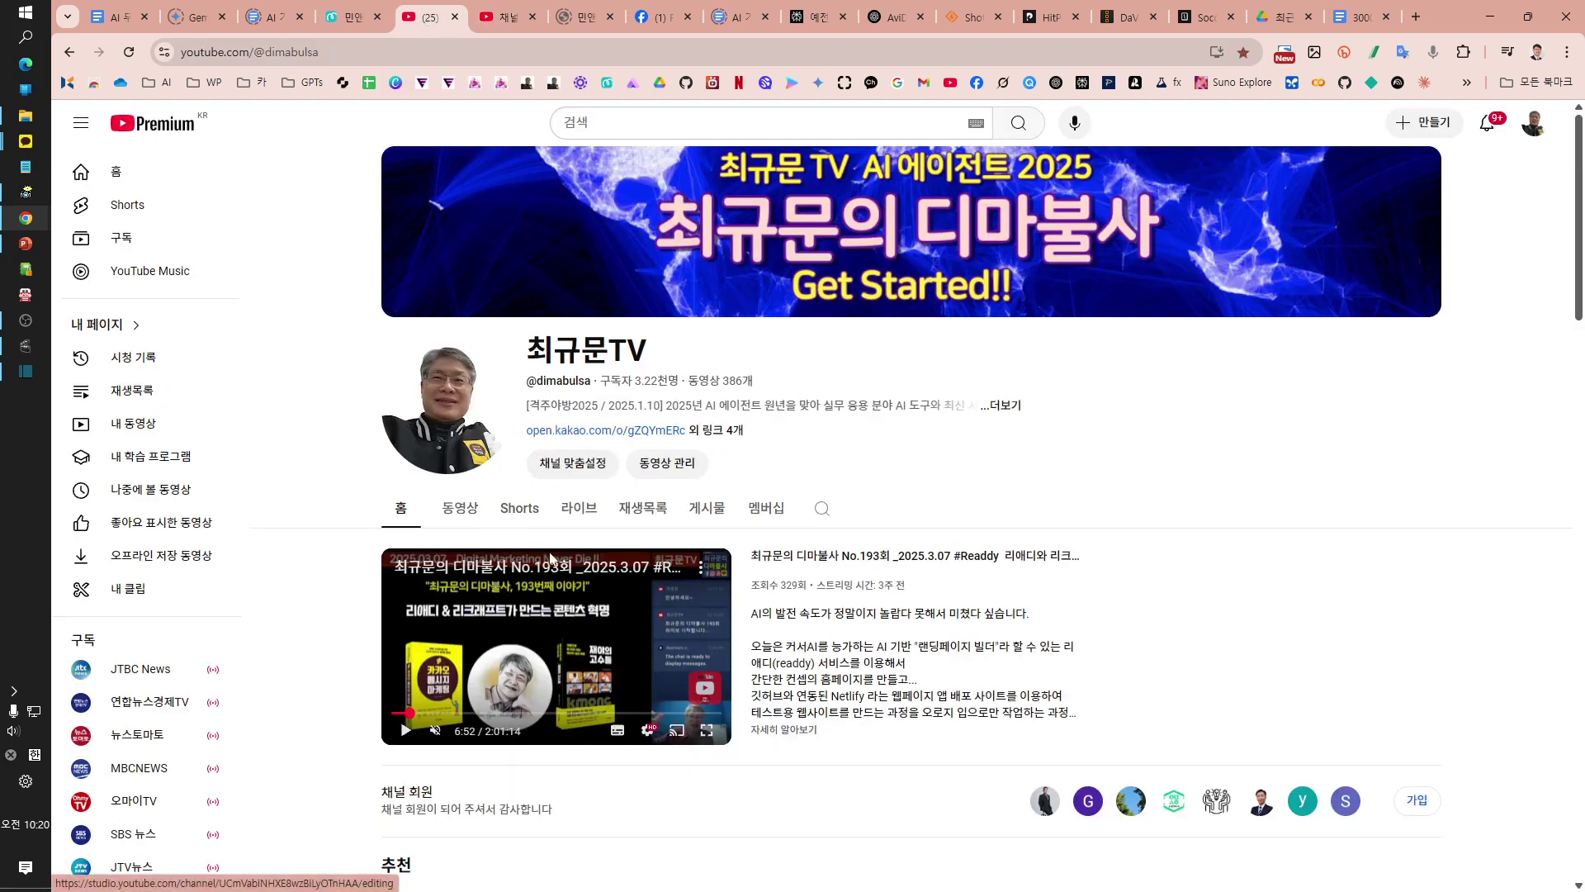
left_click(667, 464)
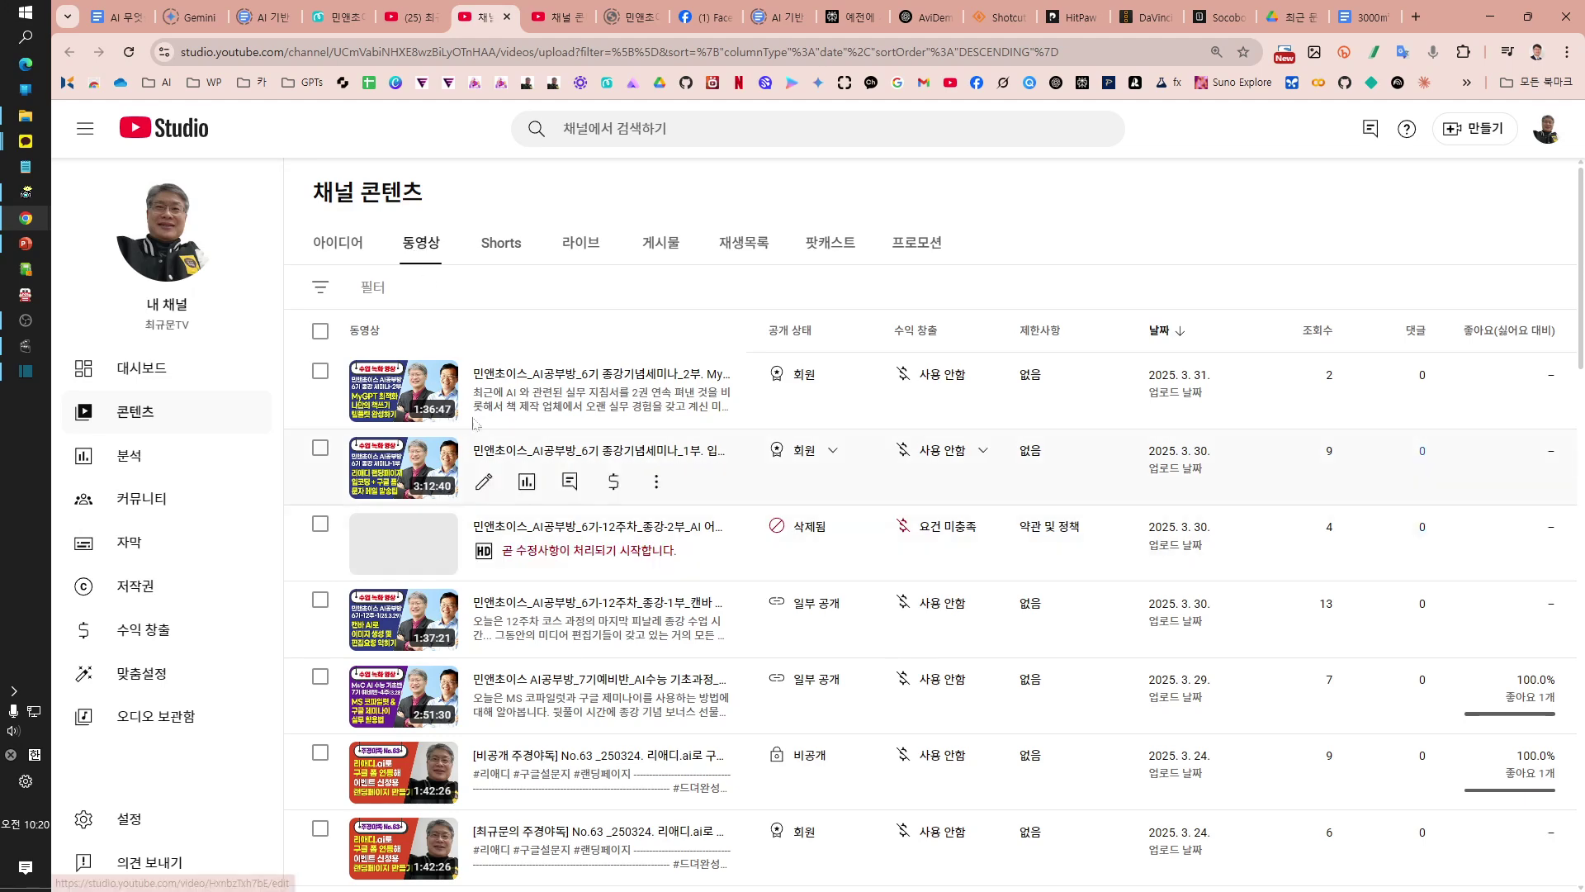
left_click(581, 244)
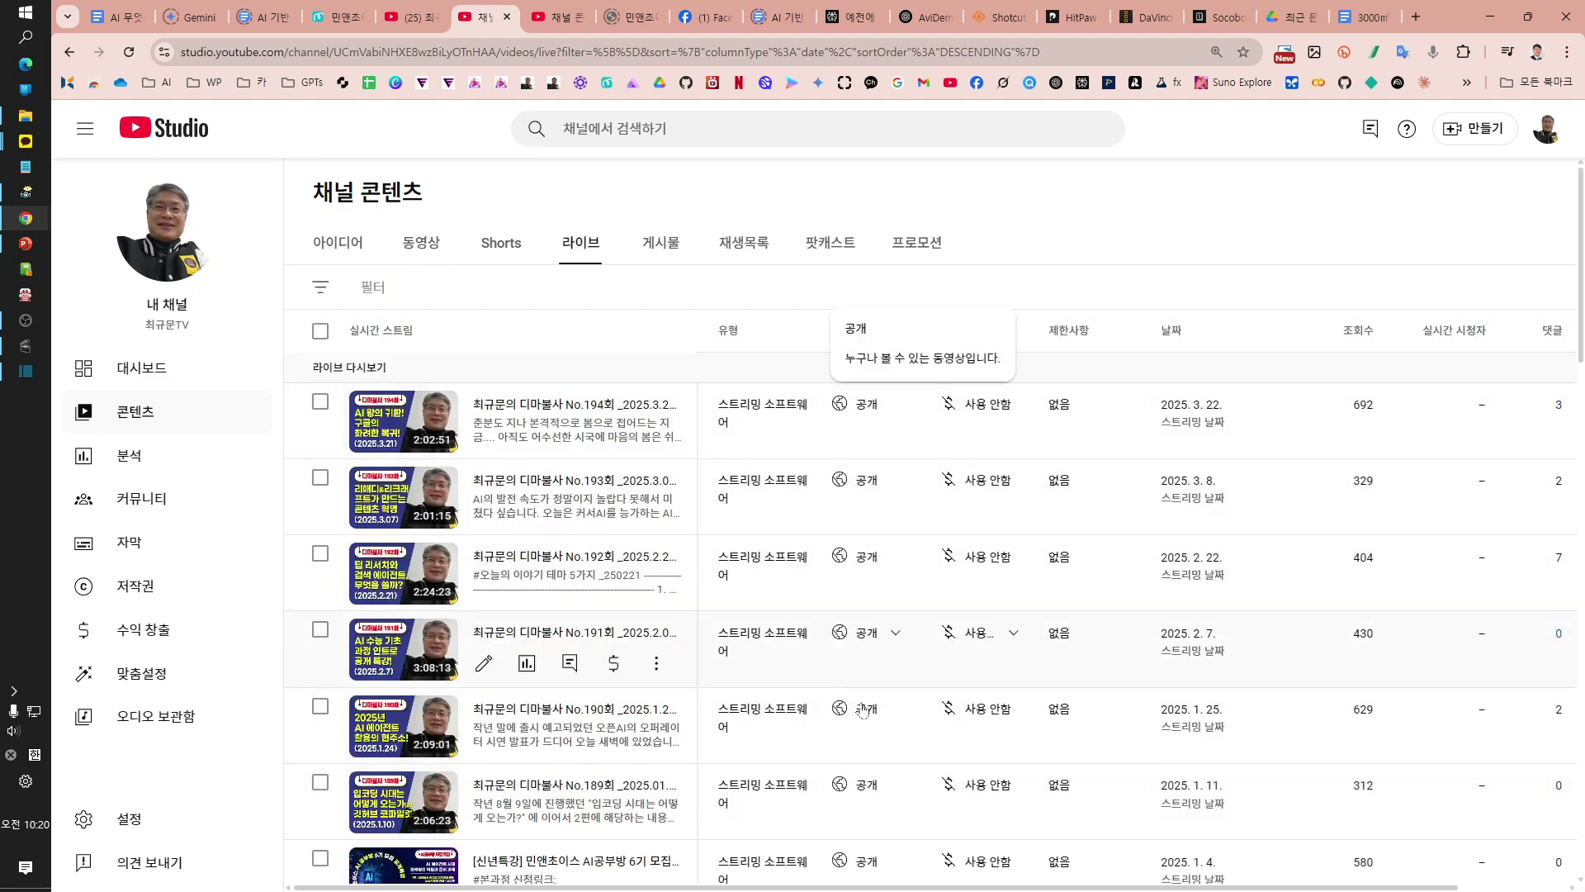
Step: Open the 비공개 visibility dropdown for the 2024. 11. 1 live replay
scroll(864, 830, "down", 10)
scroll(864, 830, "down", 2)
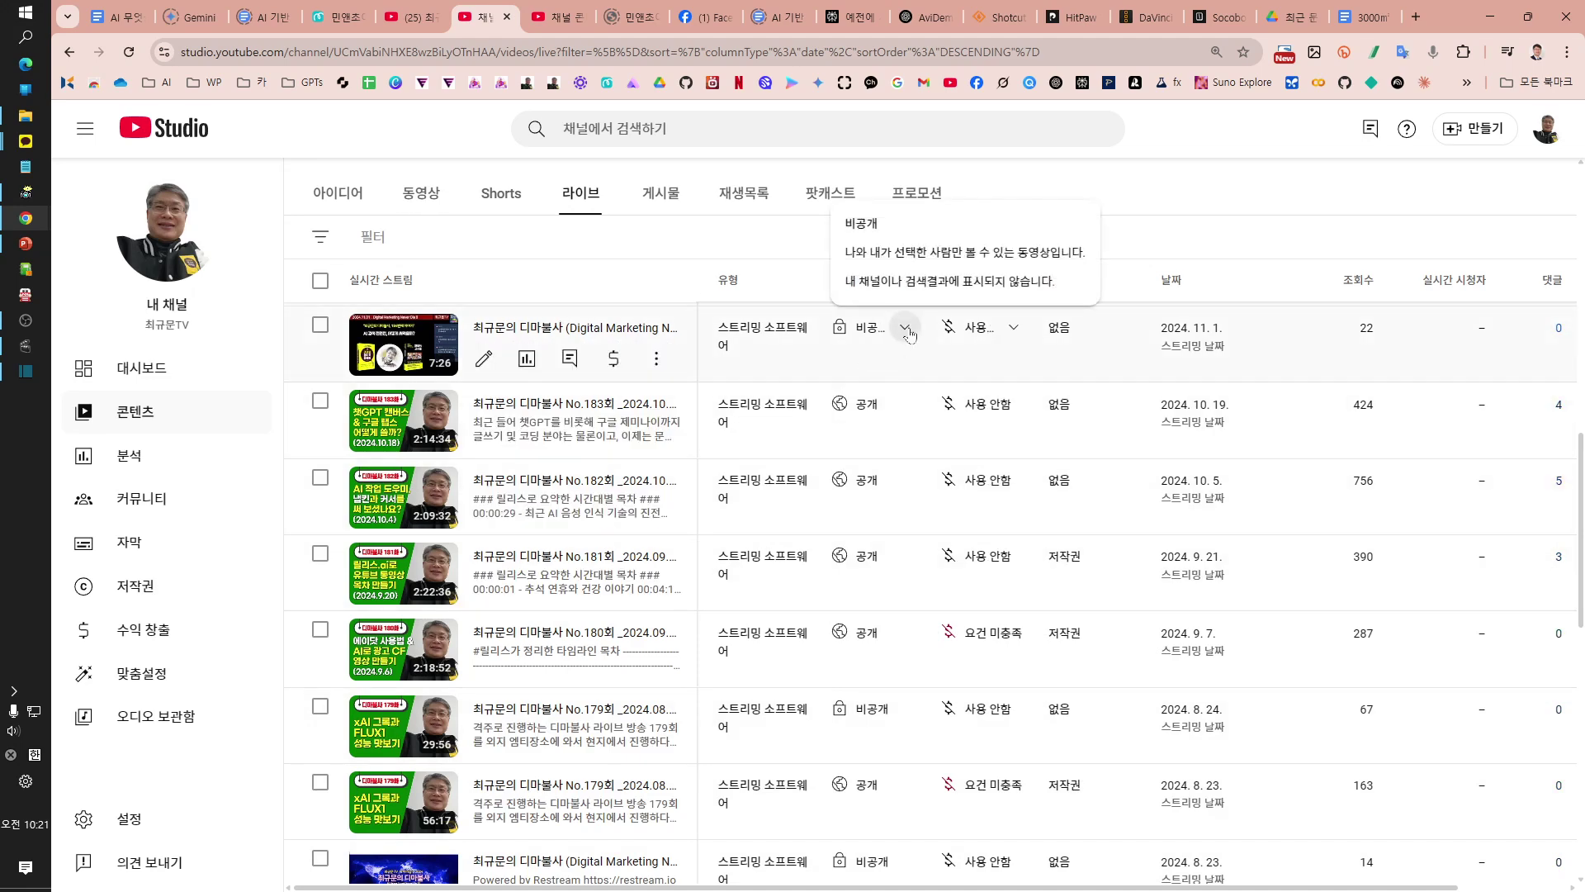
left_click(907, 330)
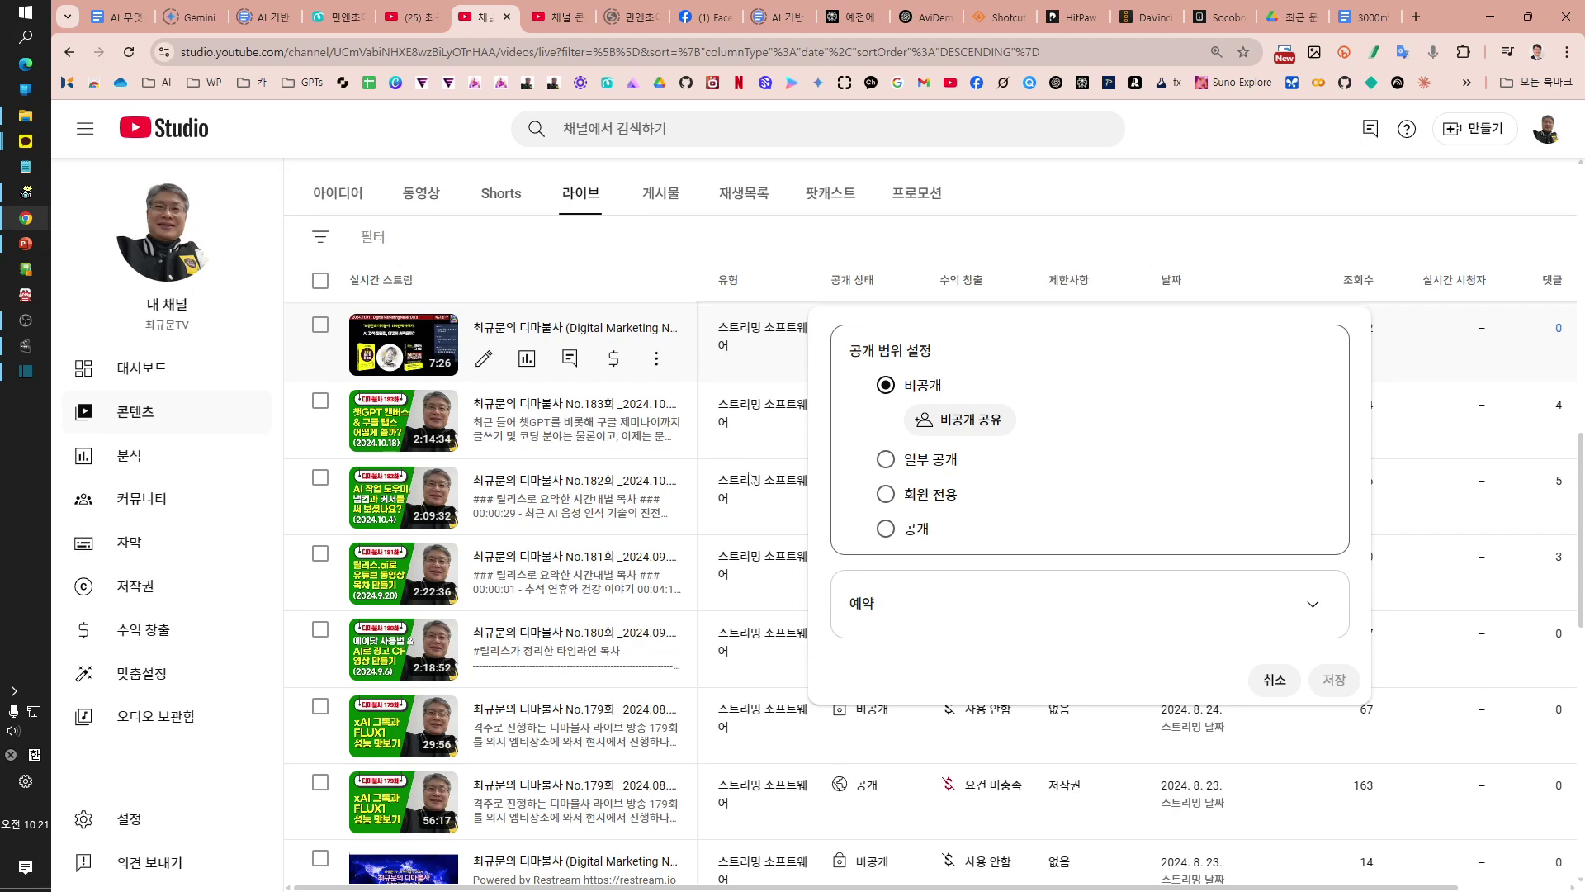
Step: Choose 비공개 공유 (Share privately) for the 7:26 replay
left_click(994, 424)
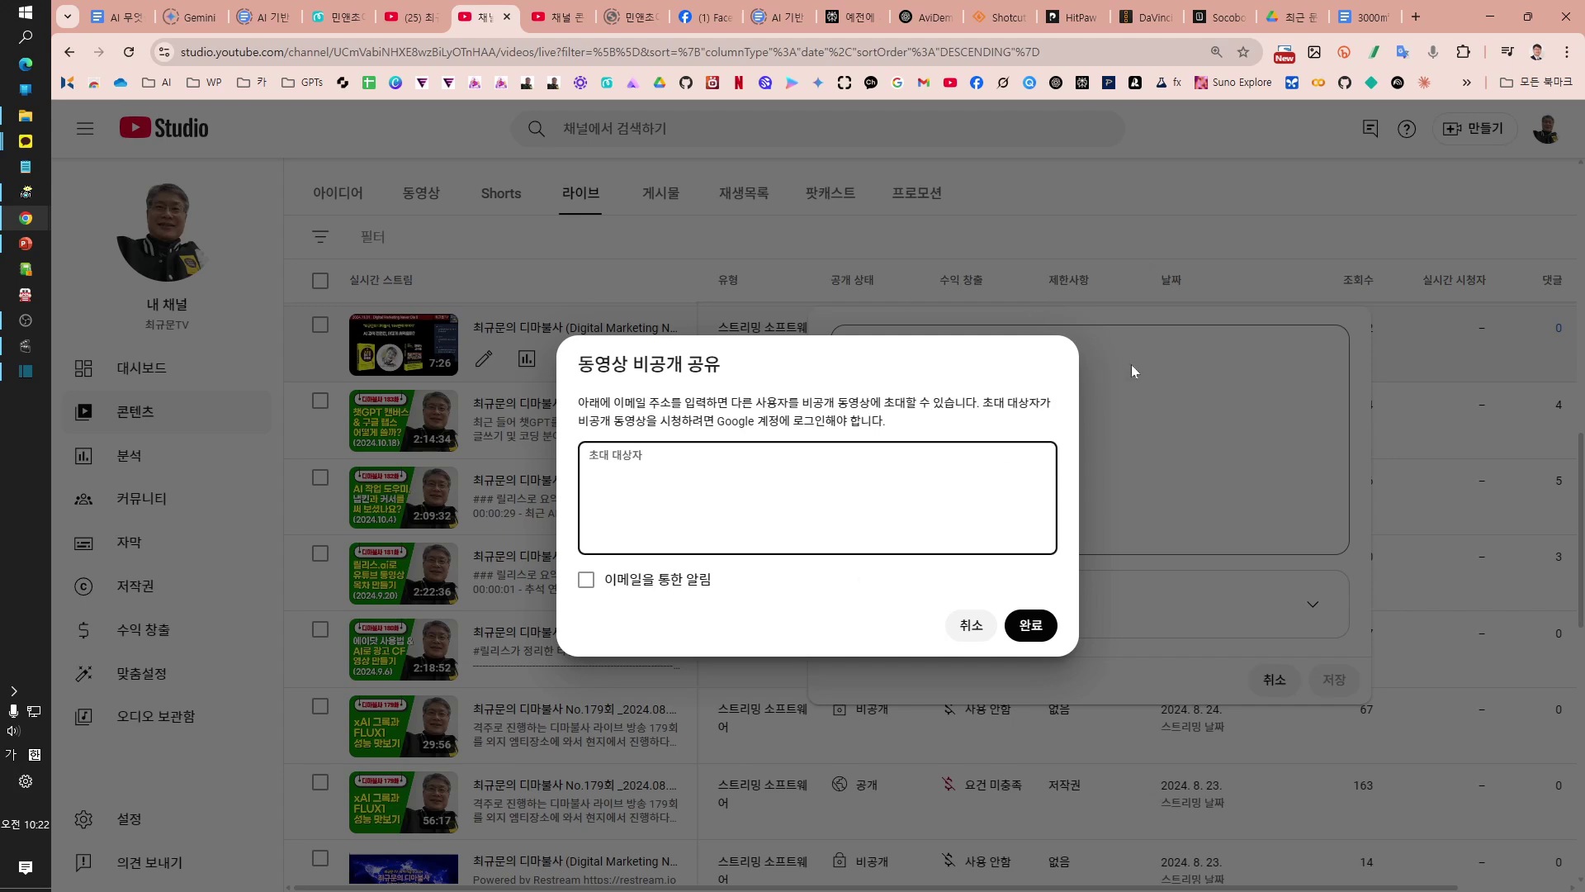
Step: Turn on e-mail notification and add the first invitee's e-mail address
left_click(587, 581)
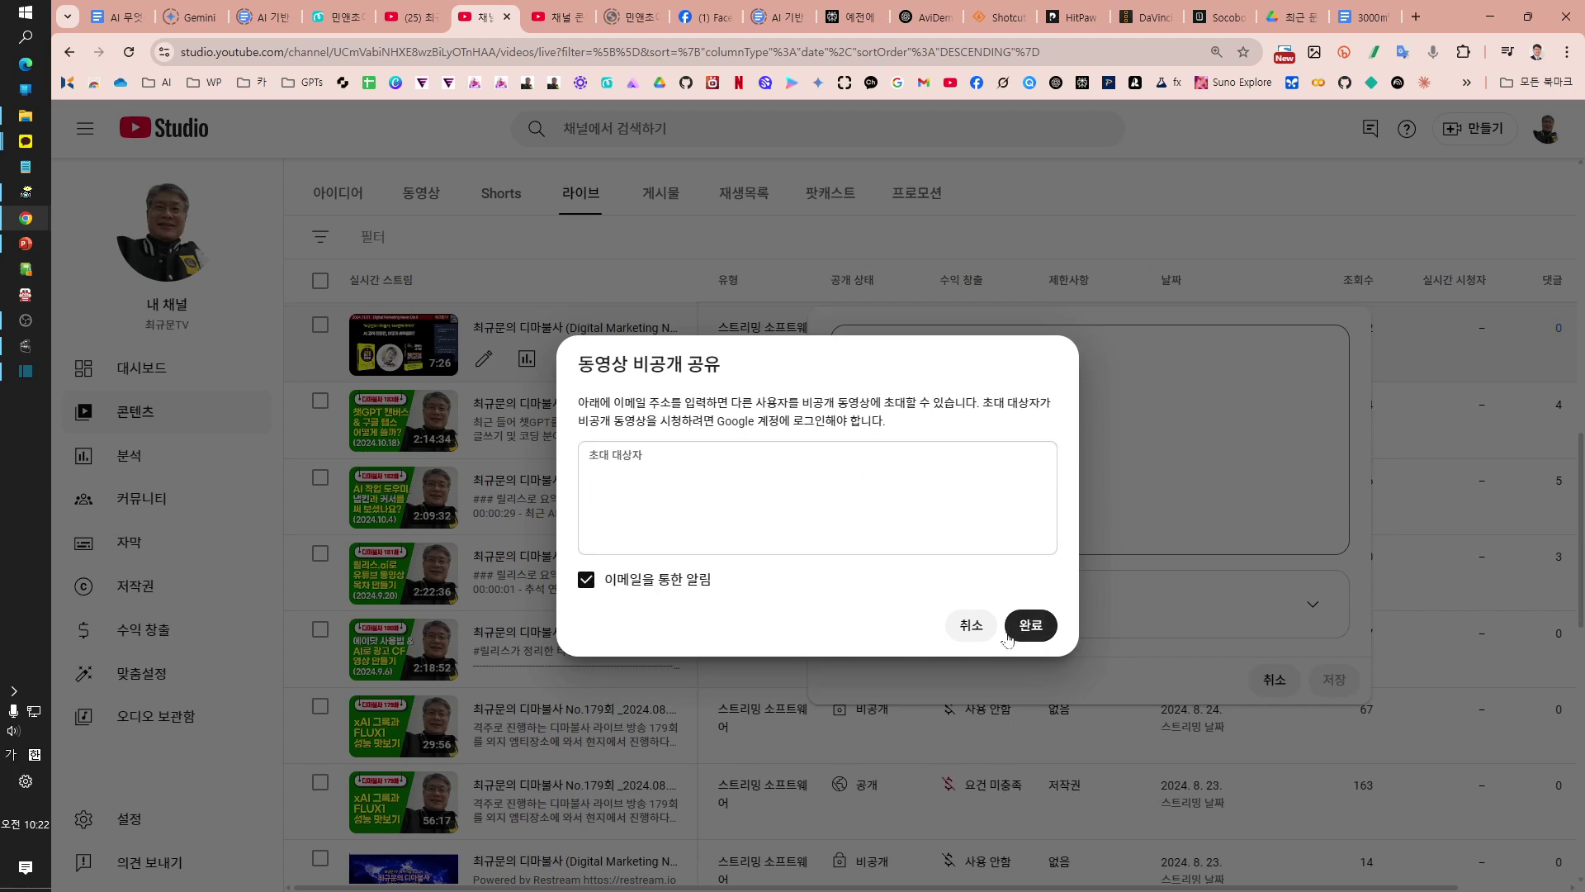
left_click(774, 517)
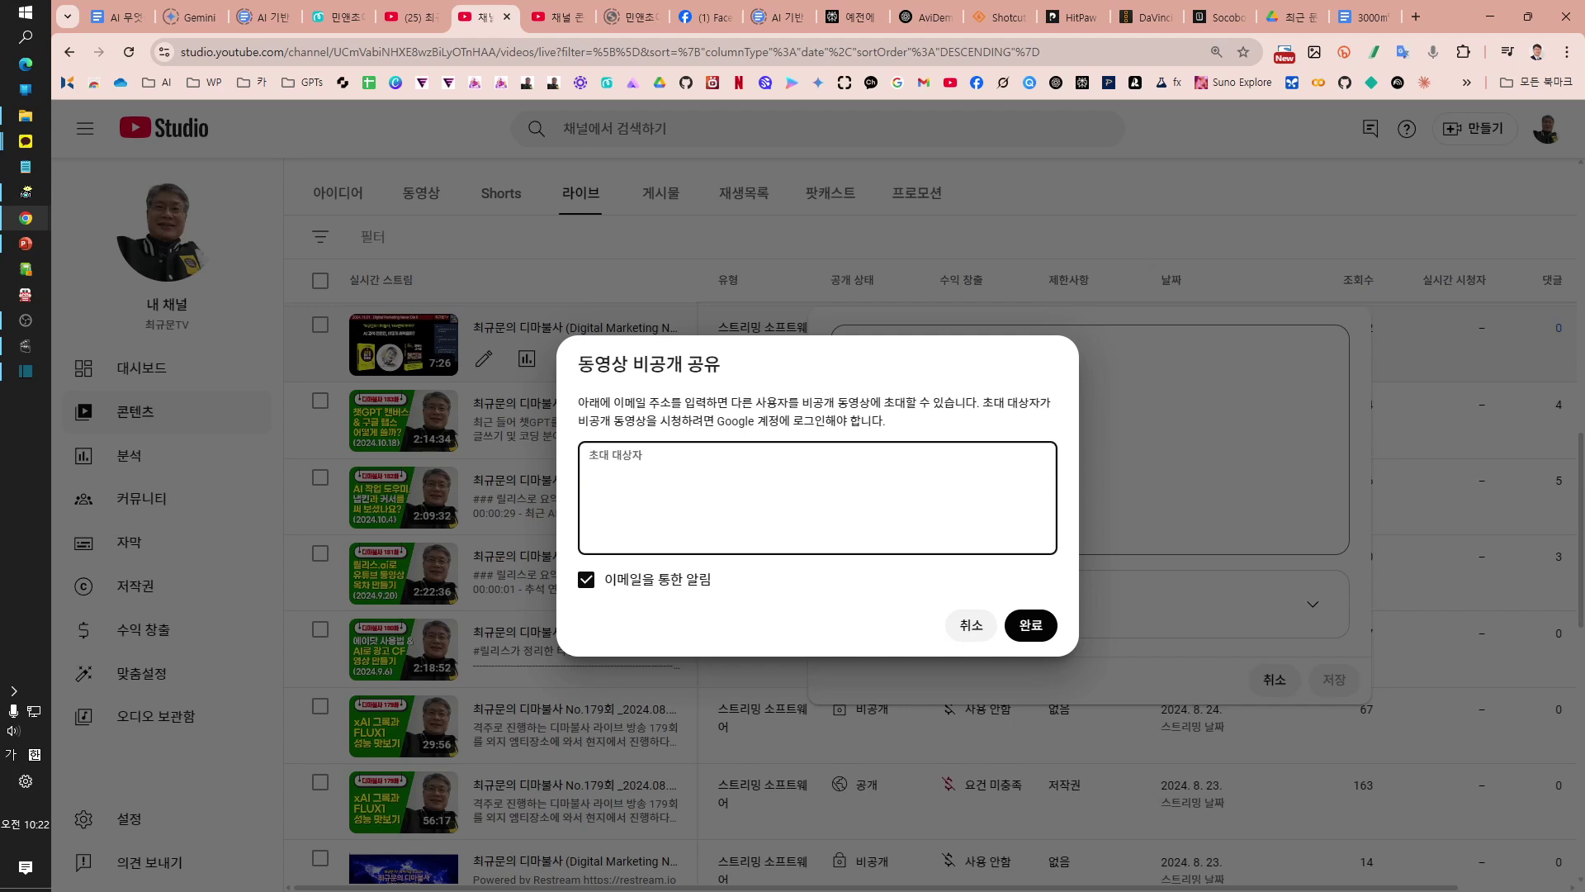
key("Hangul")
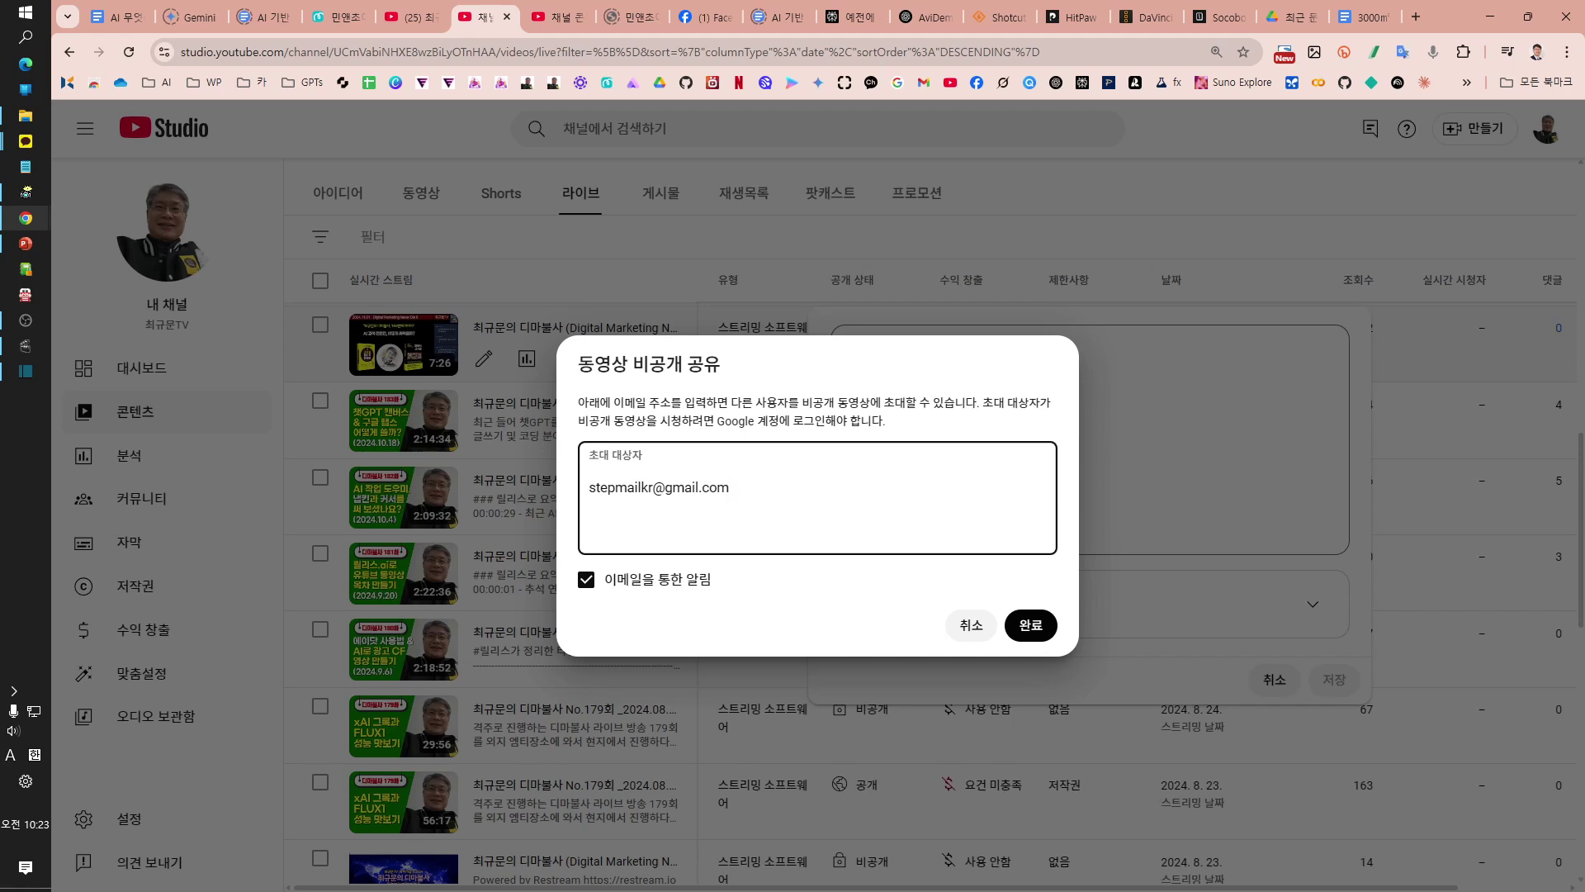
key("Return")
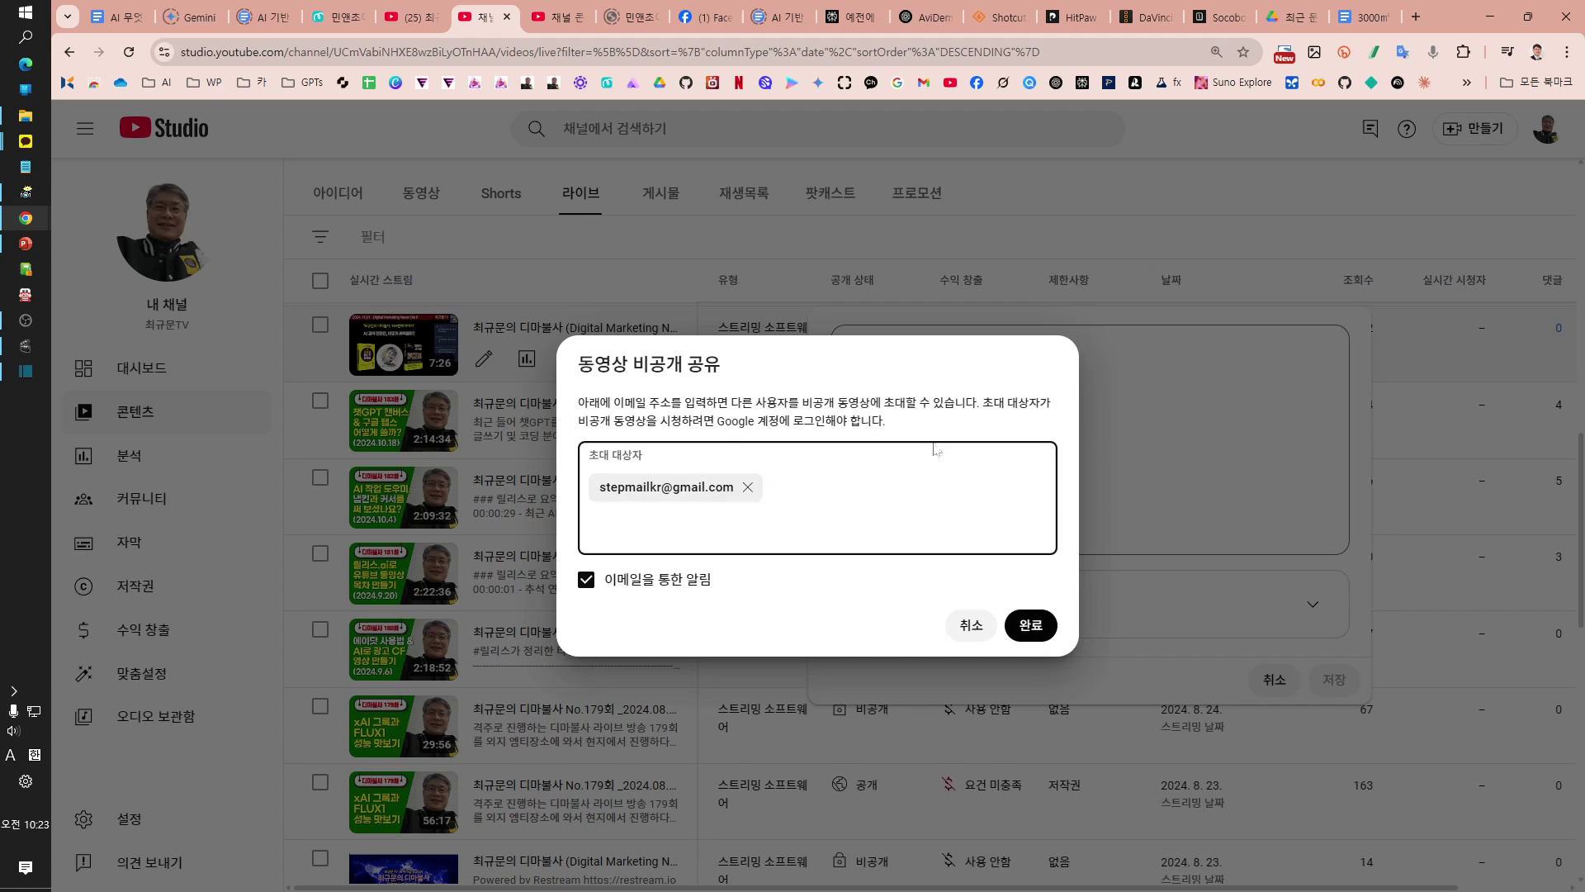
left_click(1034, 629)
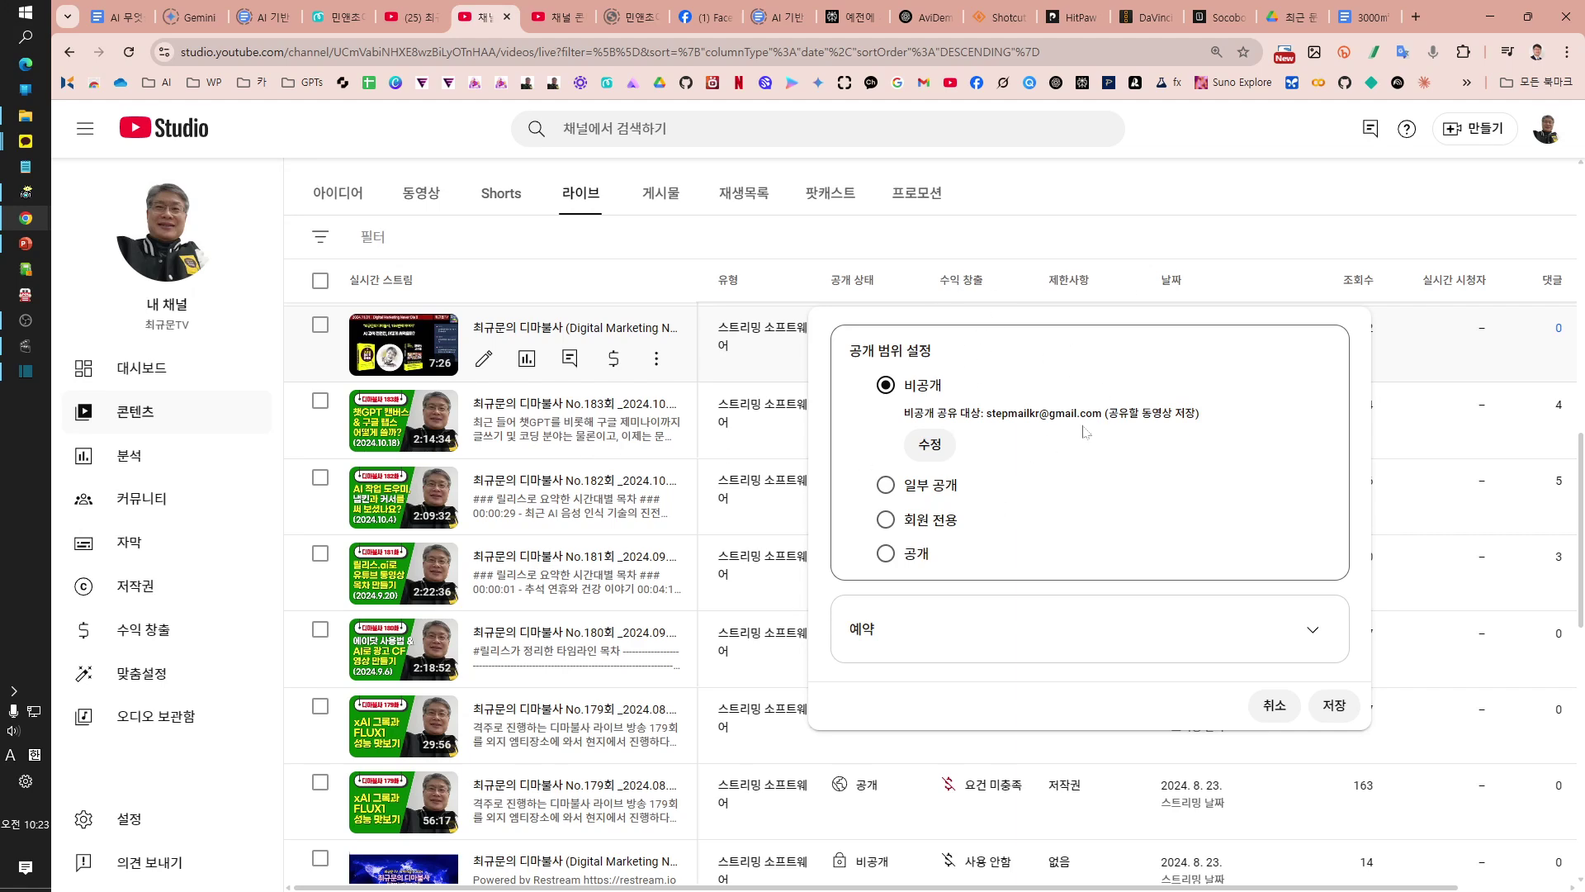
Step: Save the Private visibility with the single invitee
left_click(1335, 715)
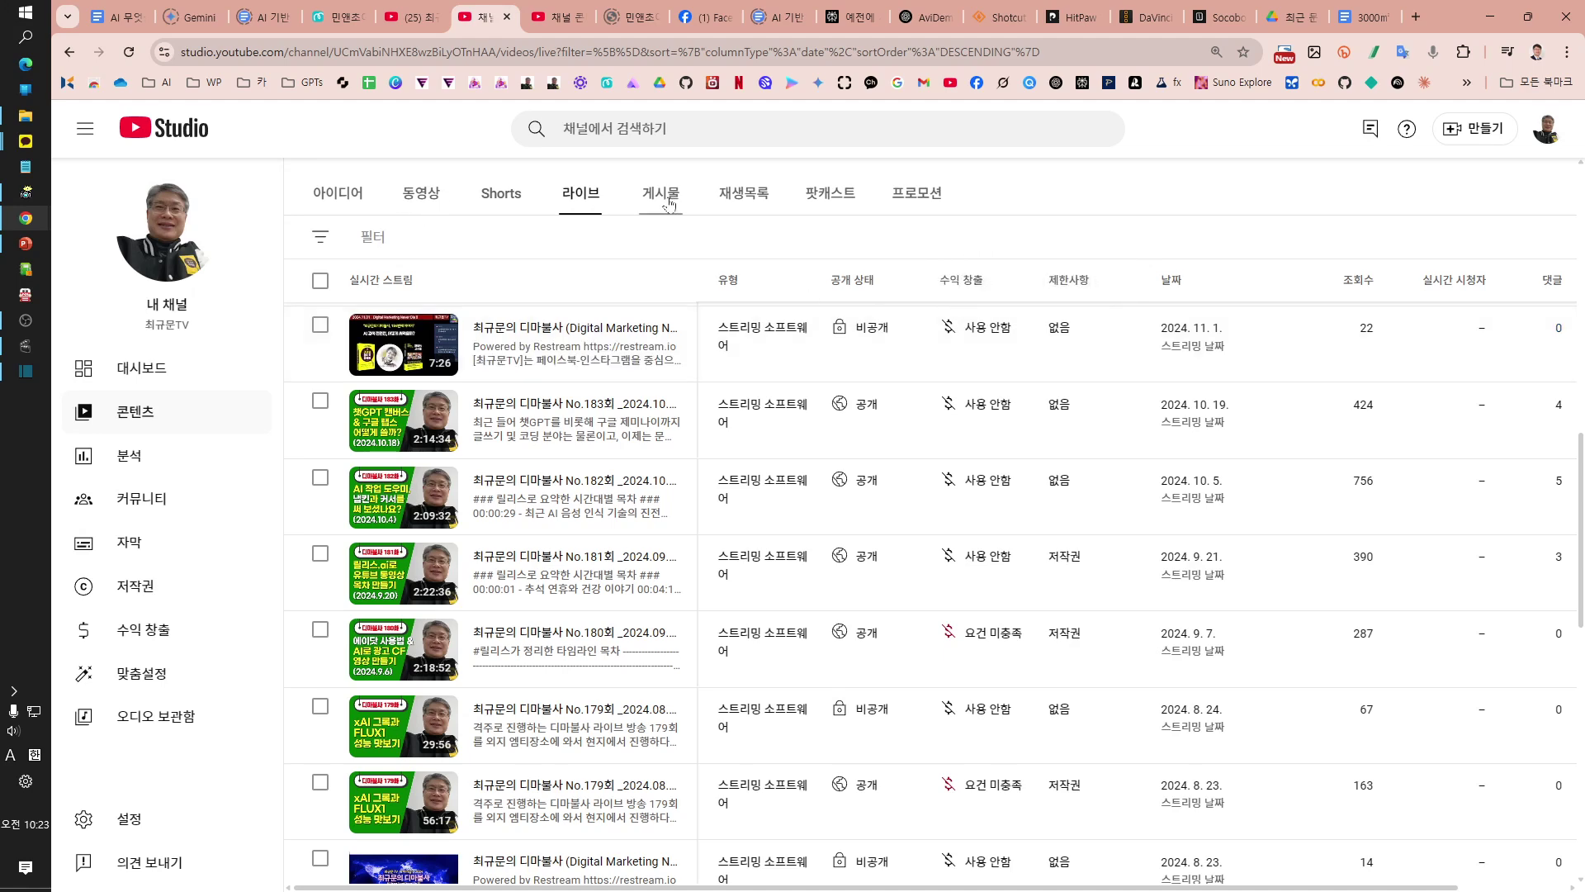
Step: On the replay's details page, add a second invitee's e-mail so it's shared with 2 people
left_click(586, 331)
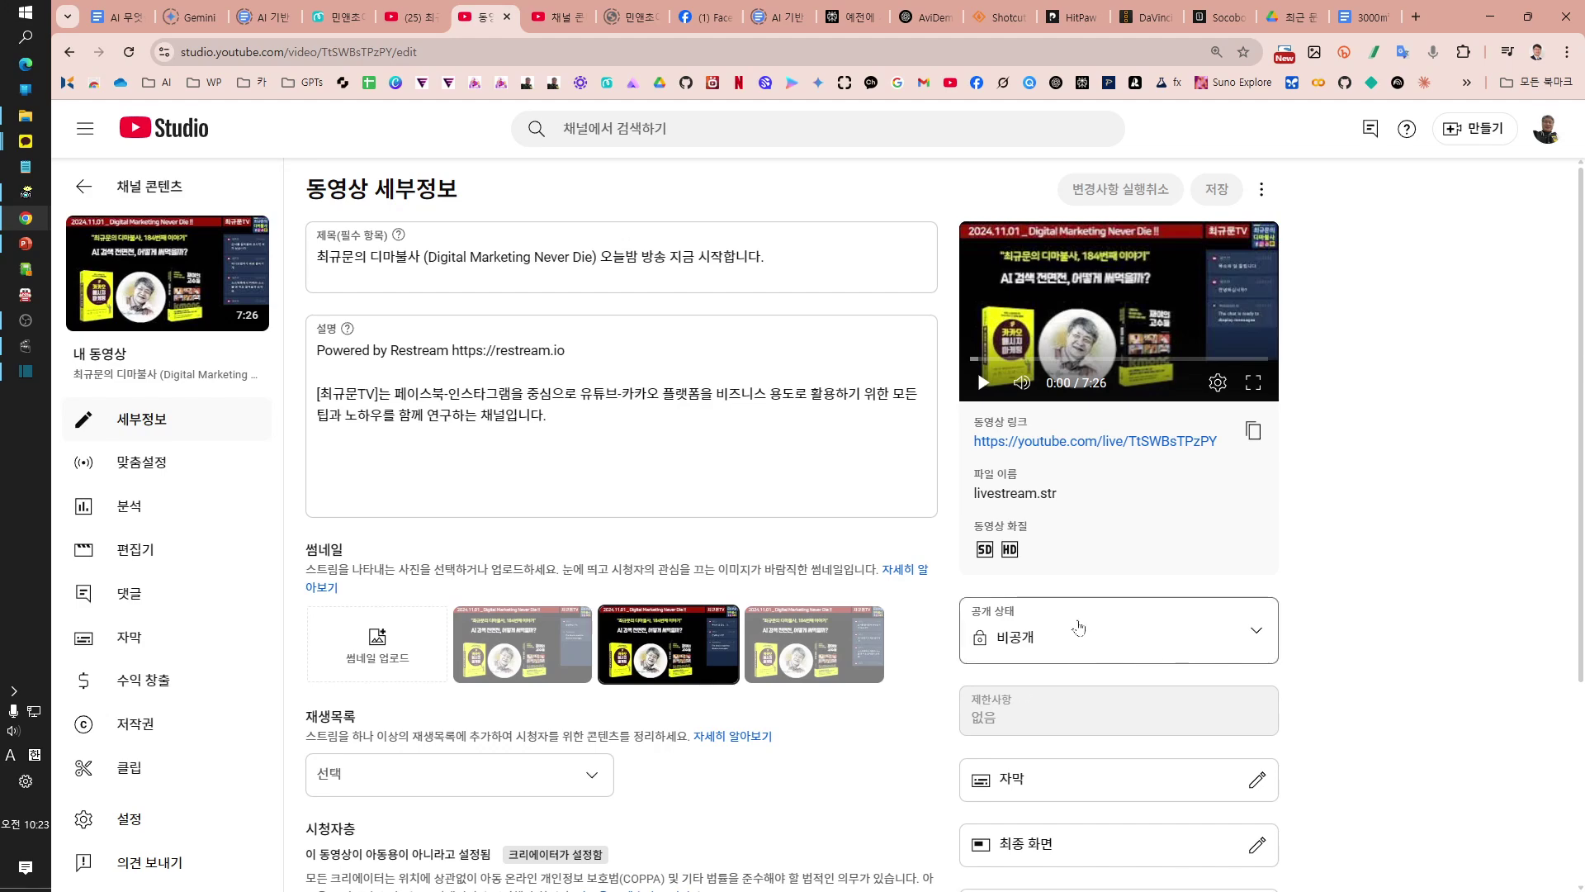
left_click(1260, 627)
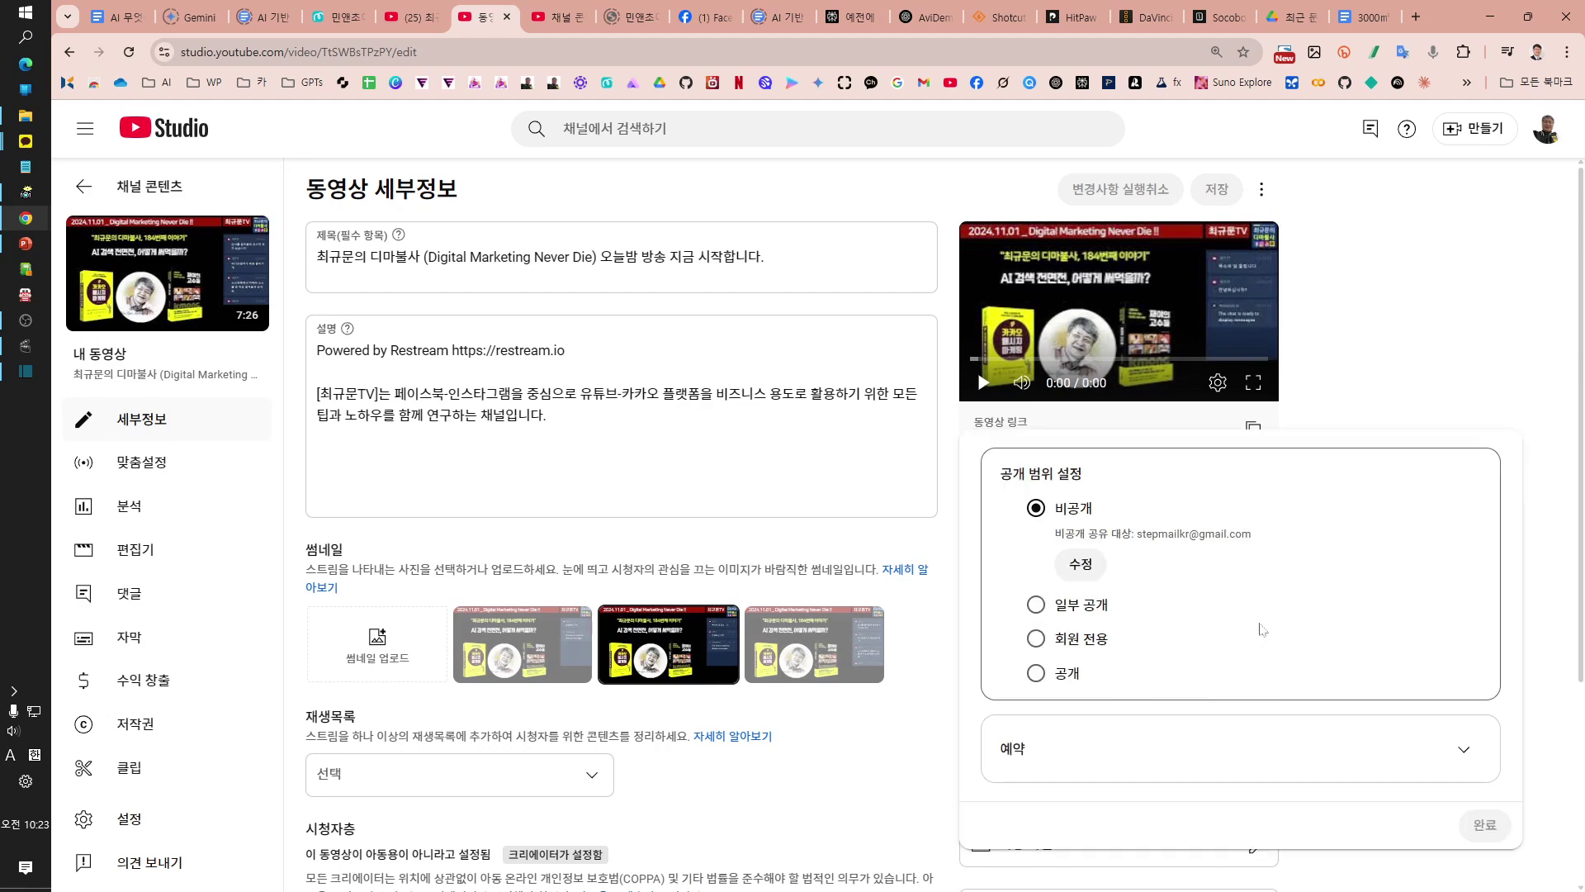
left_click(1098, 567)
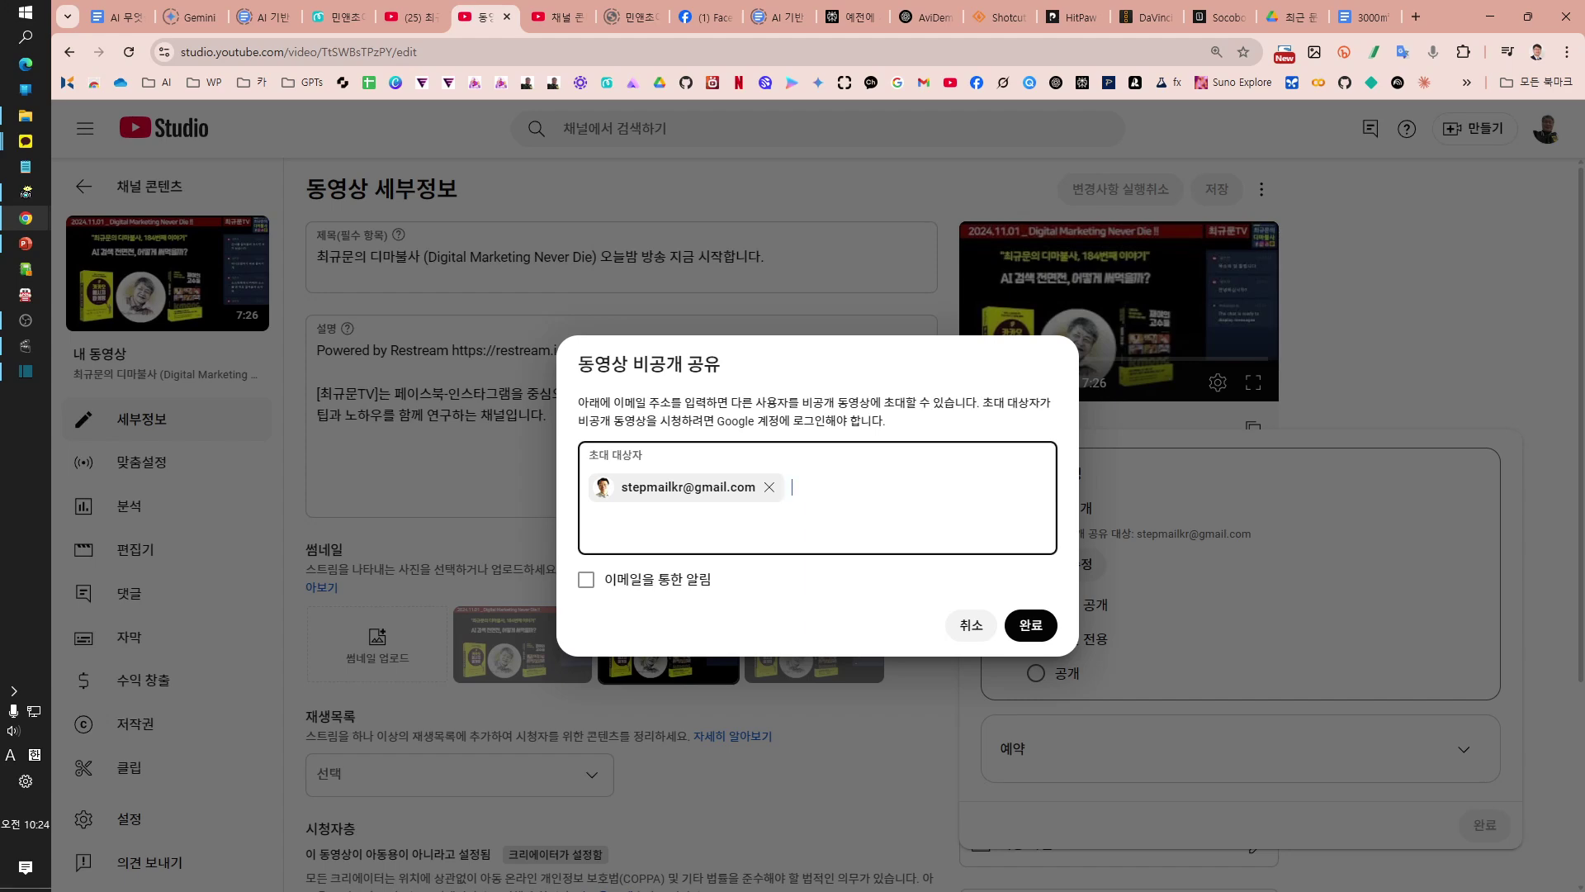
key("Return")
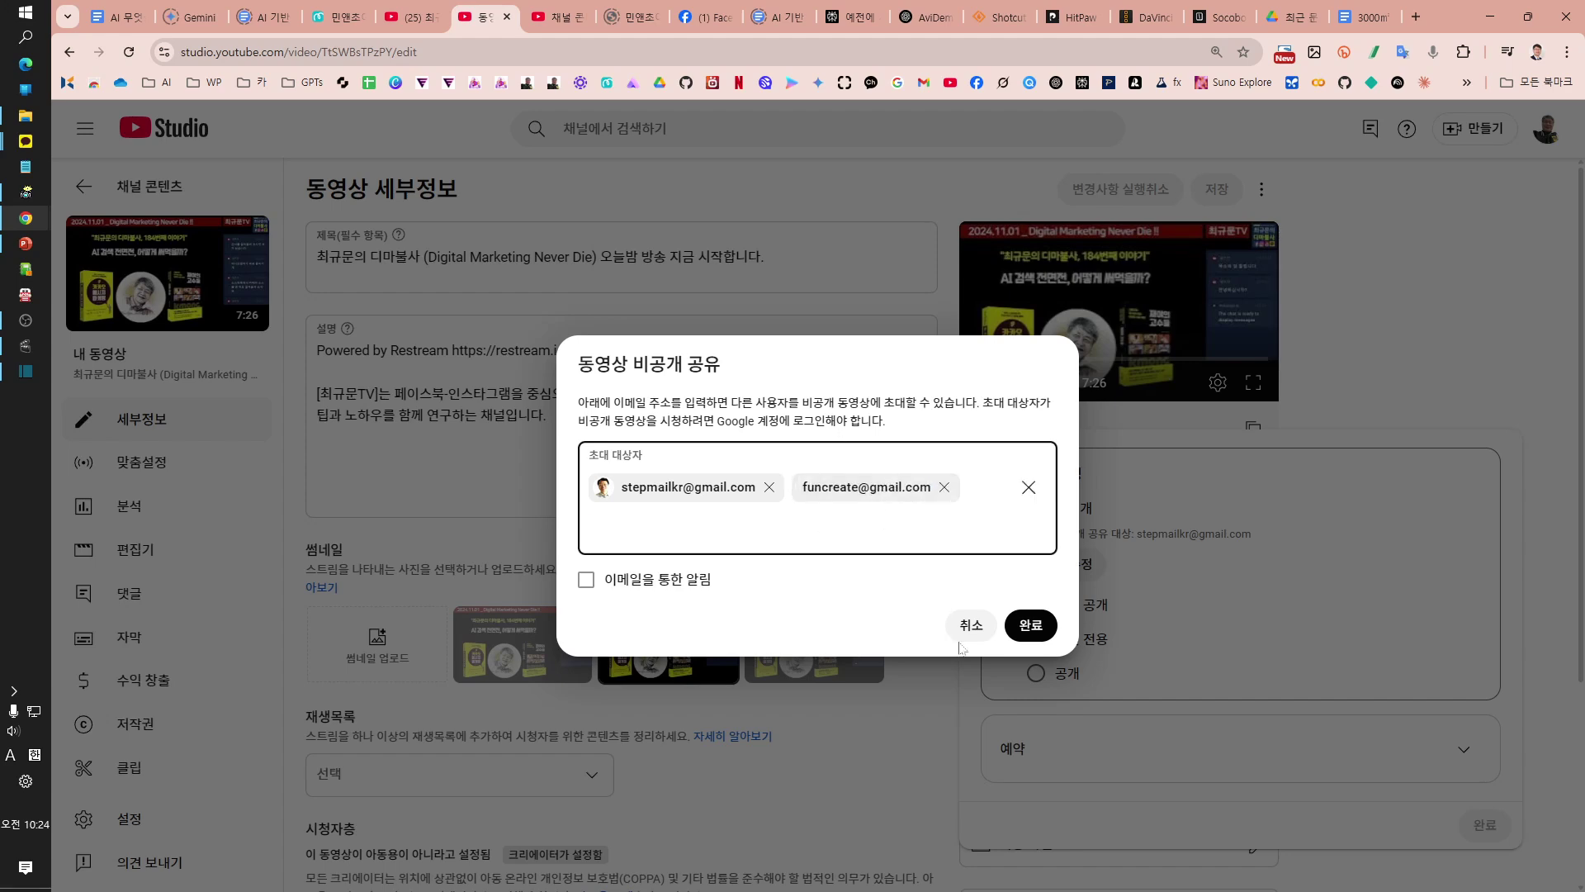
left_click(1040, 631)
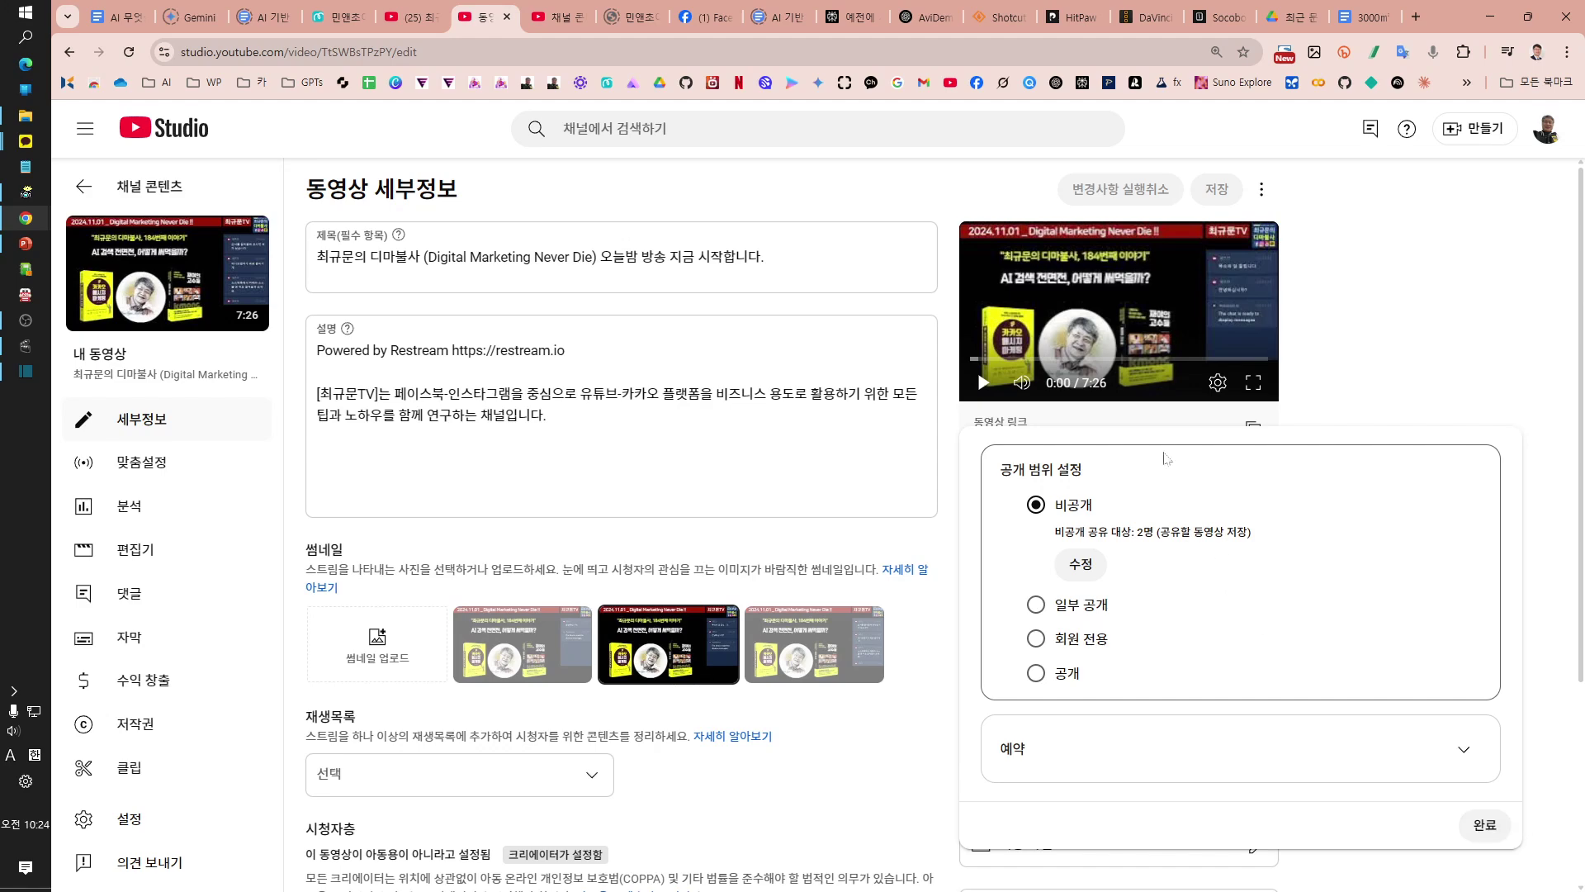
left_click(1486, 827)
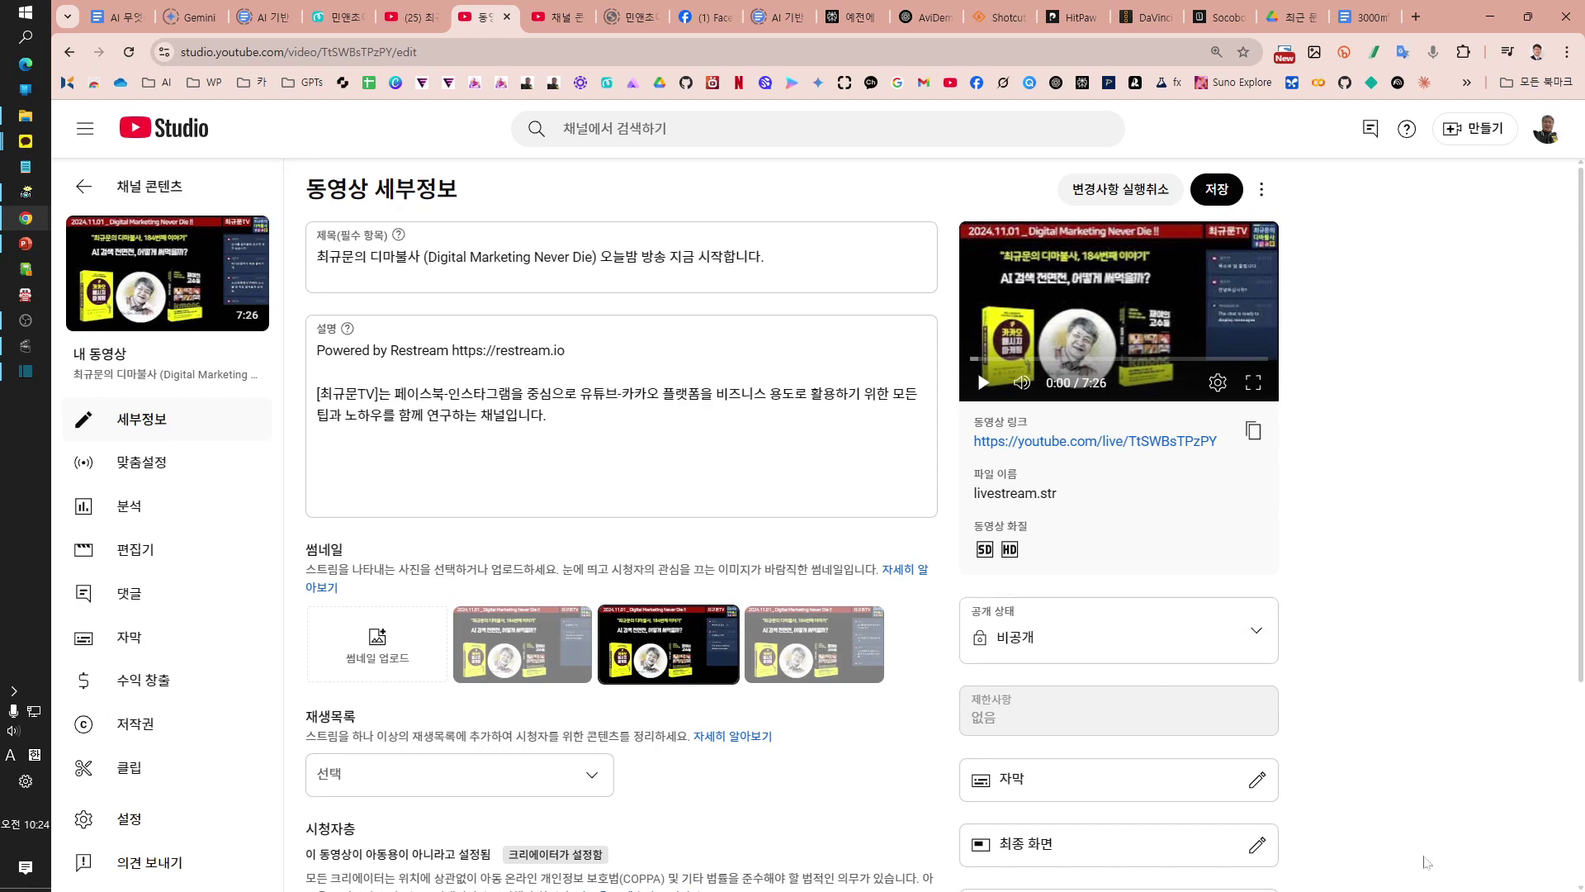
Step: Save the 7:26 replay's details and confirm both invited people remain on its private sharing list
left_click(1219, 191)
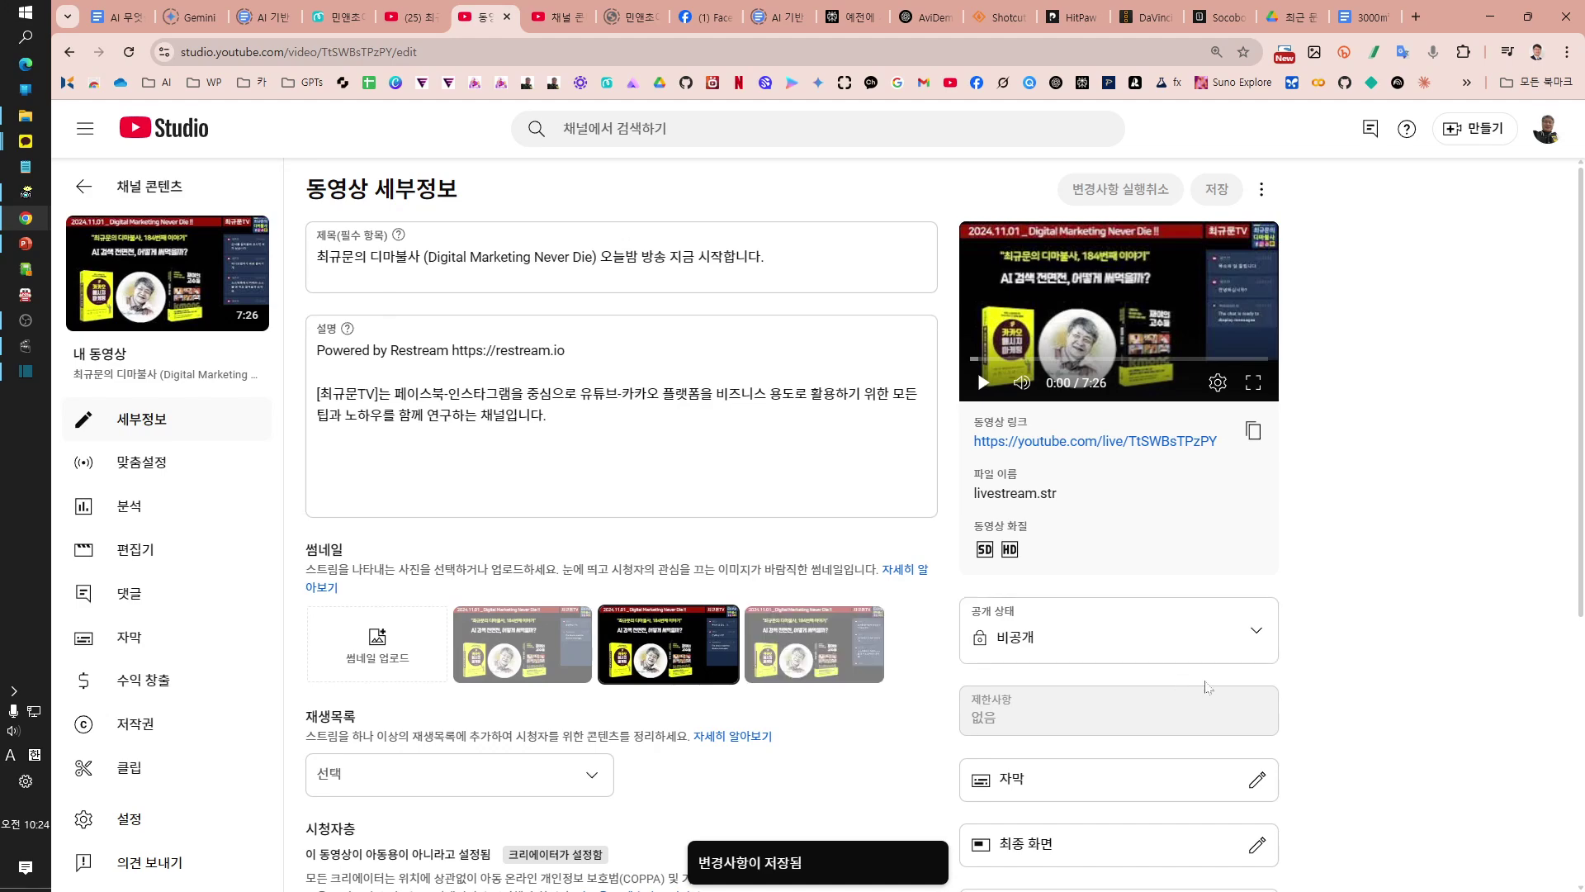
left_click(1254, 633)
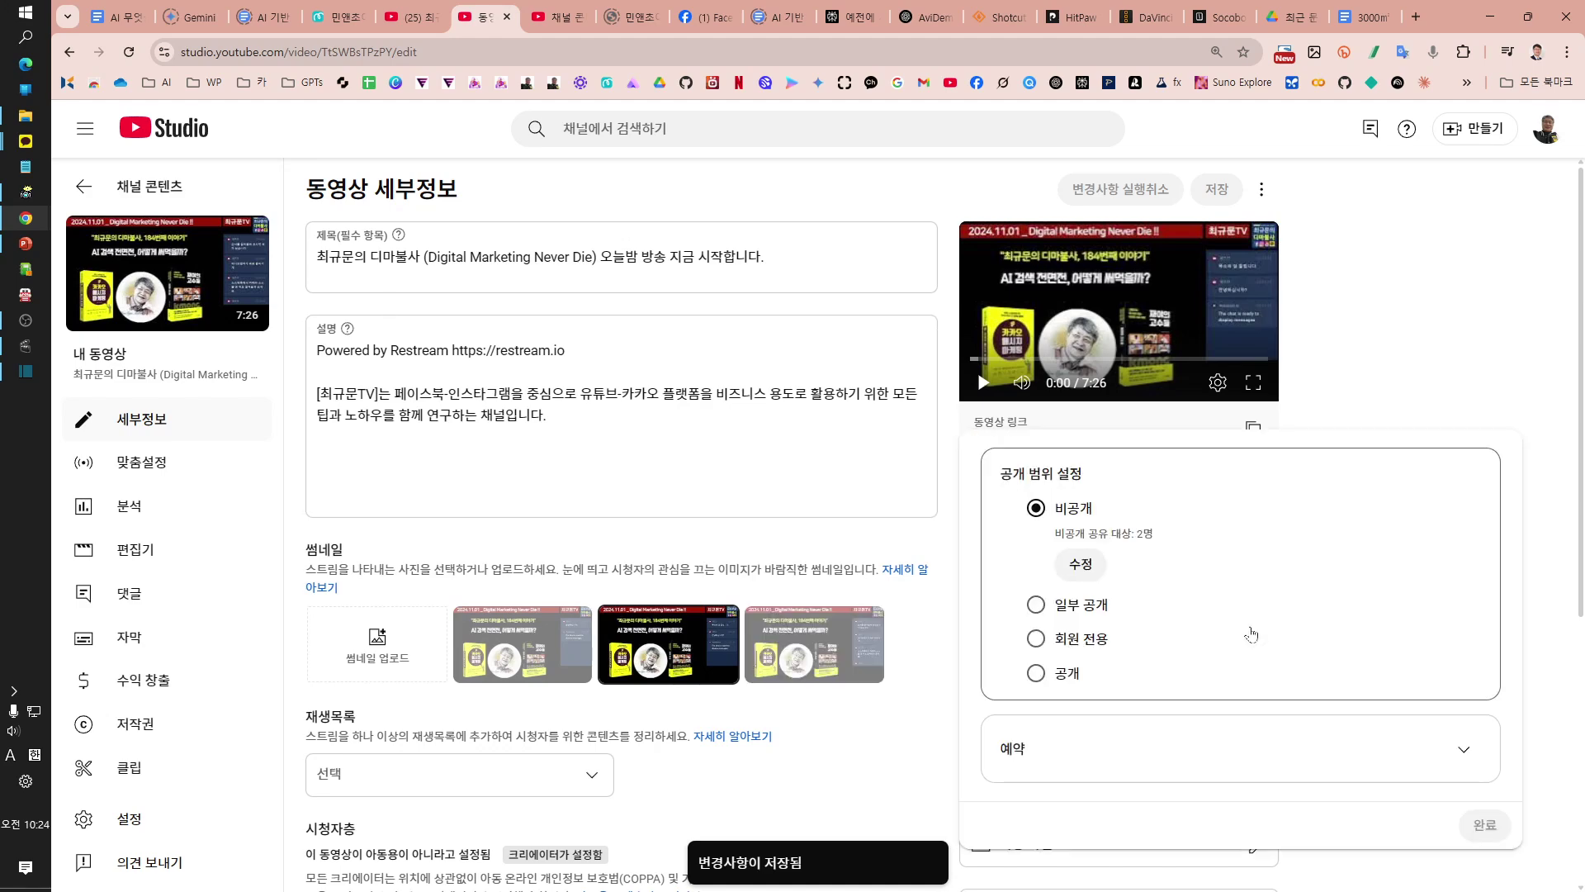
left_click(1082, 572)
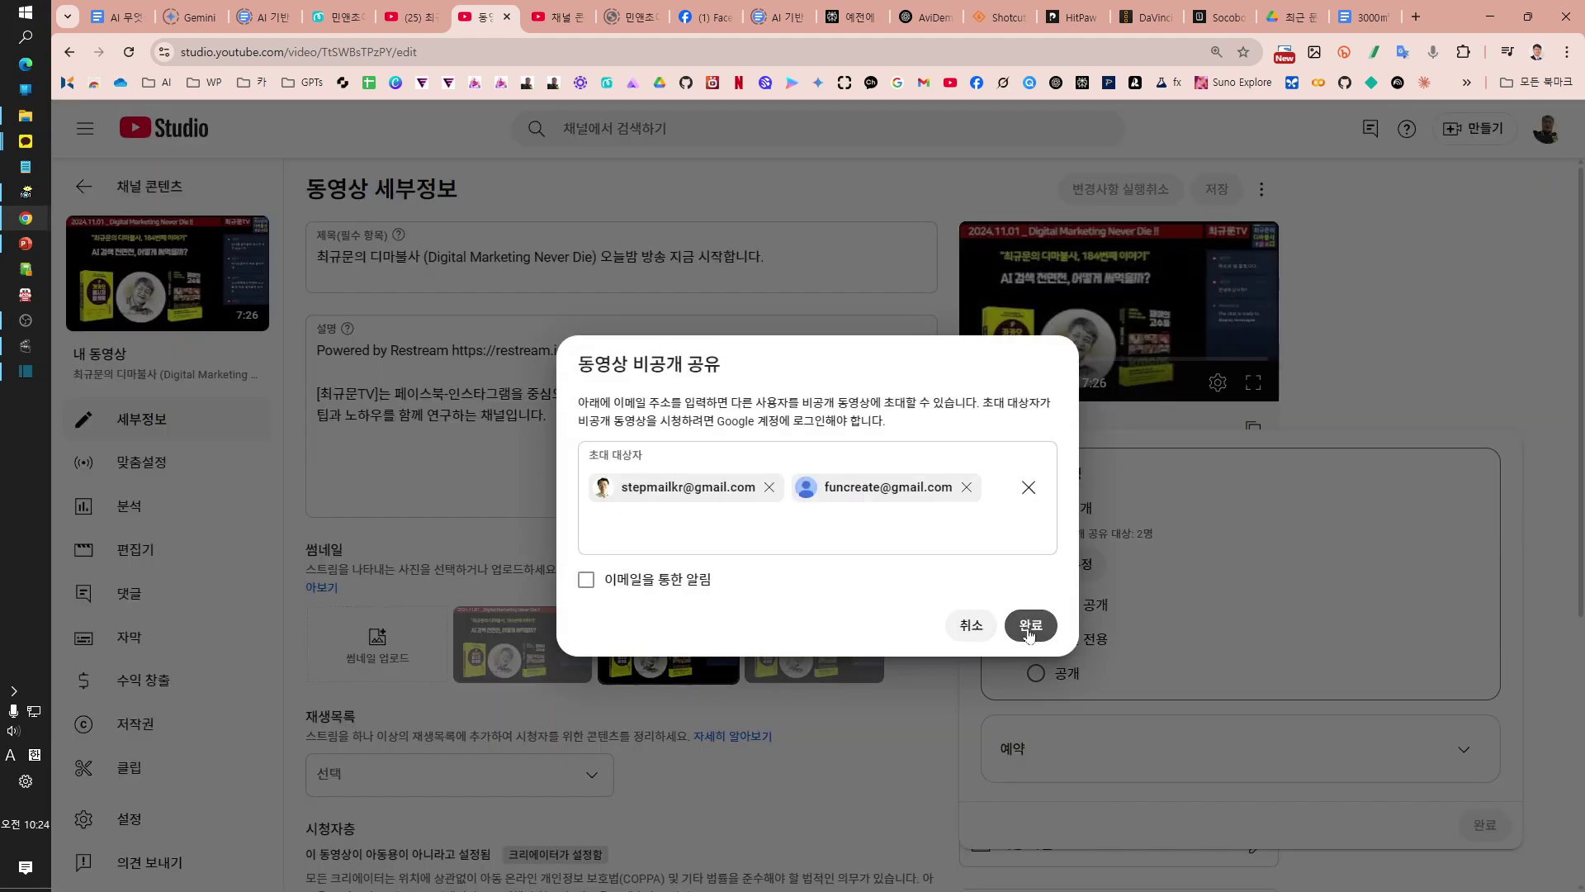
left_click(1030, 629)
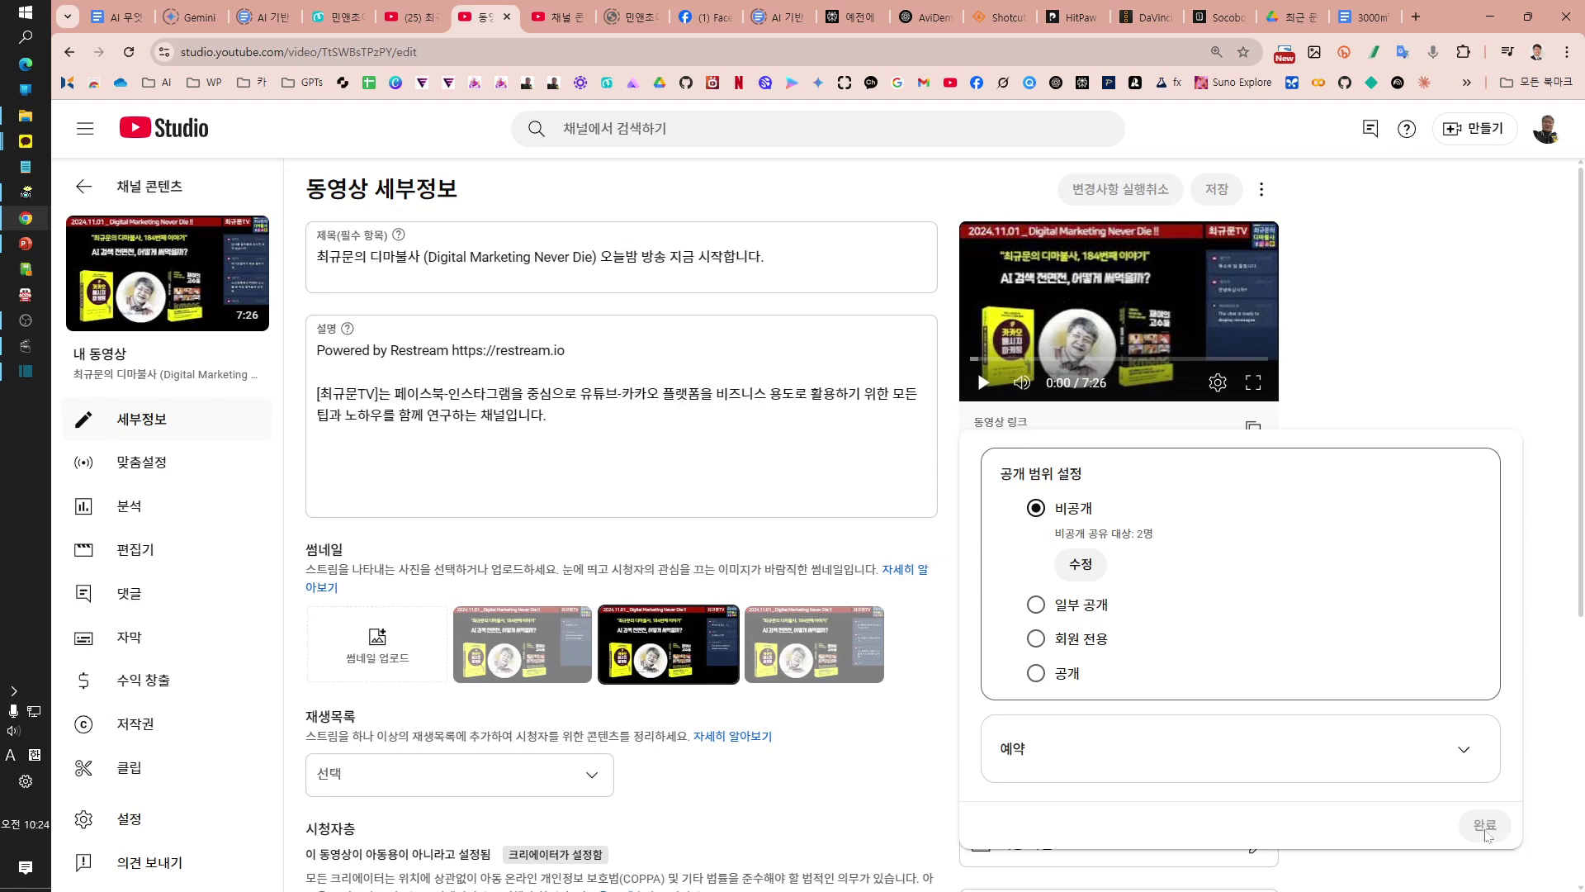
left_click(1211, 186)
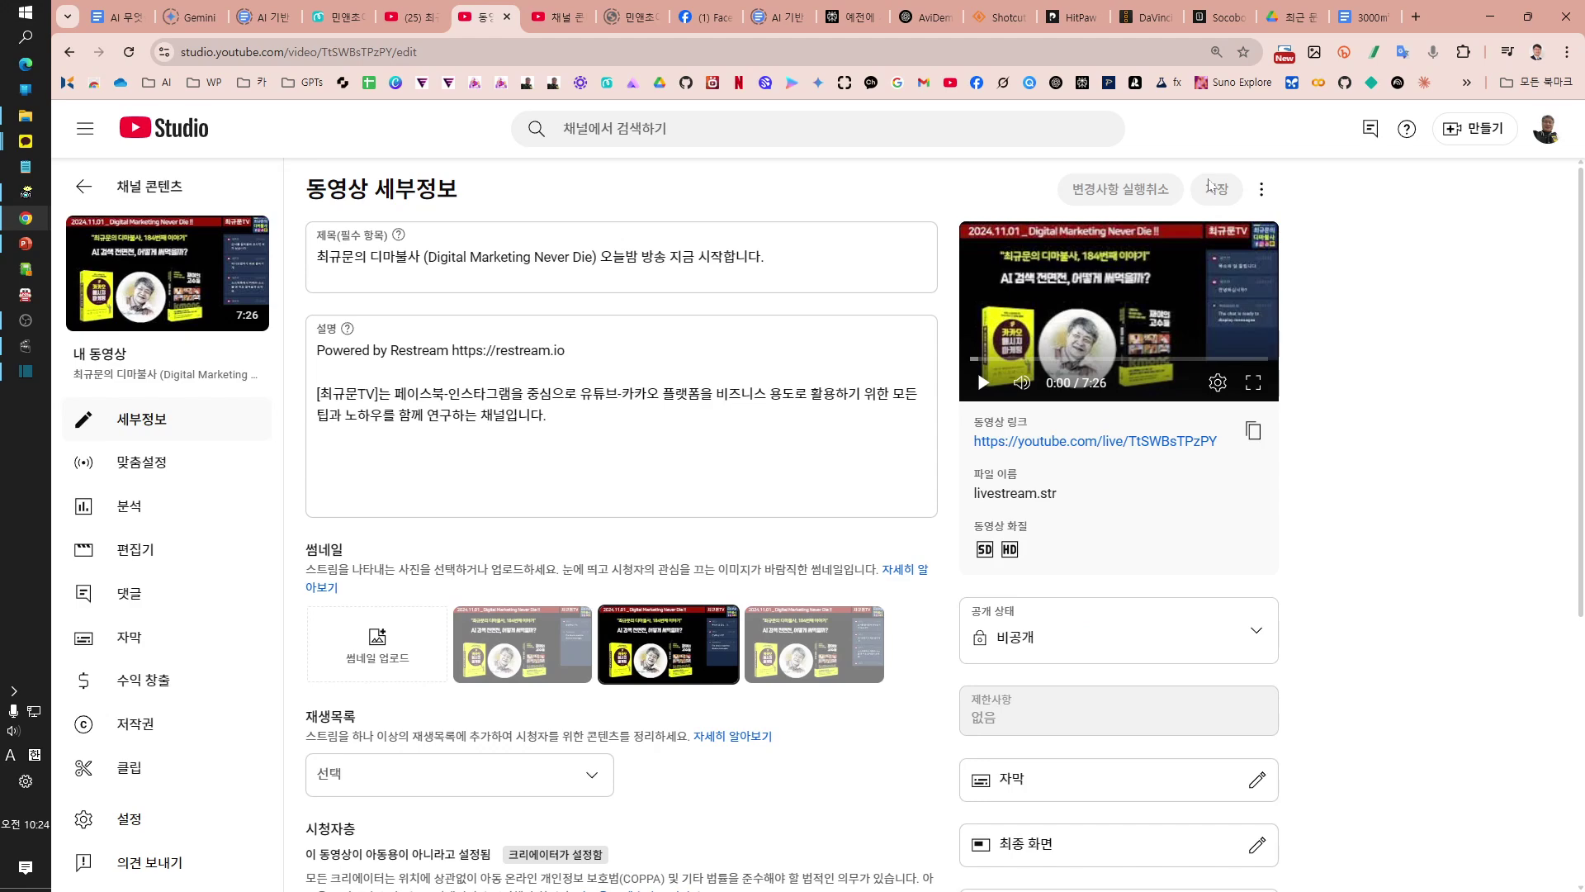